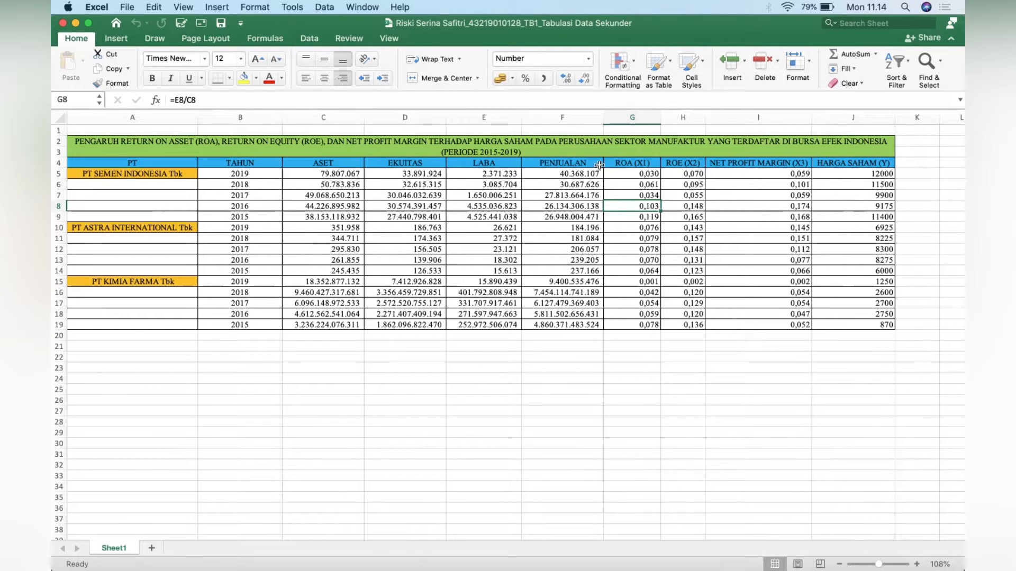
- Examine the formulas for ROA, ROE and Net Profit Margin in the 2019 PT Semen Indonesia row, along with their source figures
left_click(638, 170)
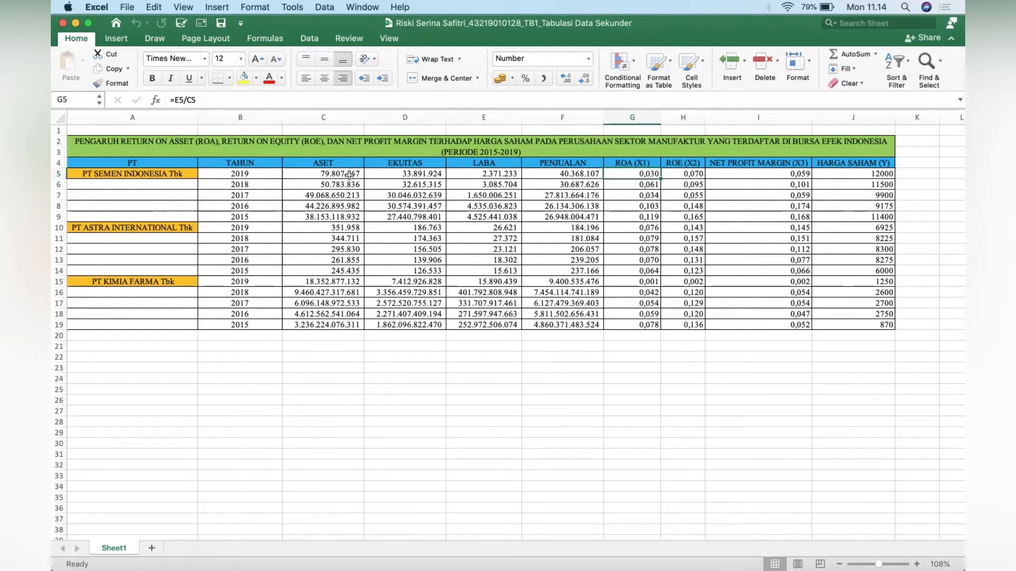
left_click(682, 174)
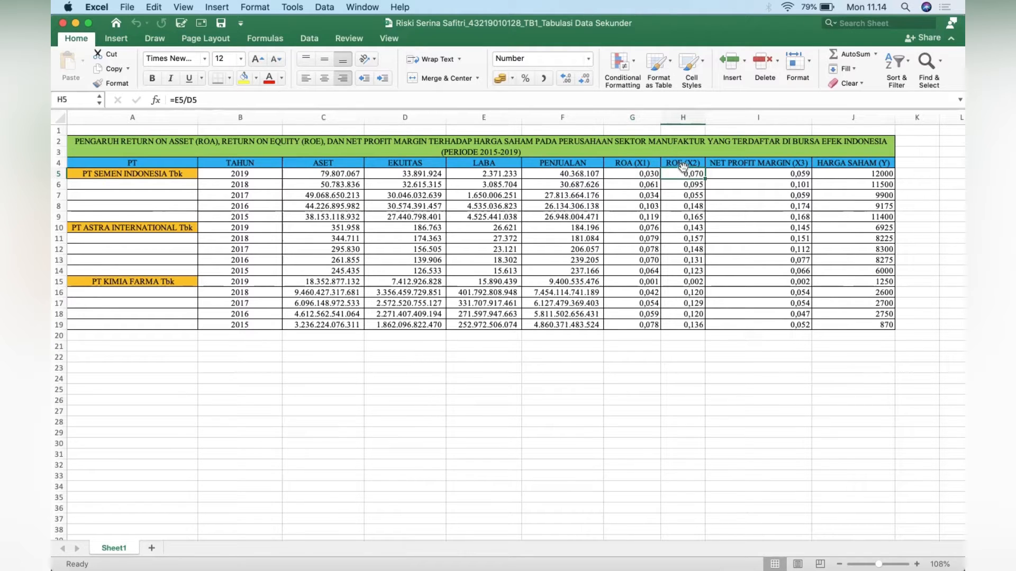
left_click(494, 177)
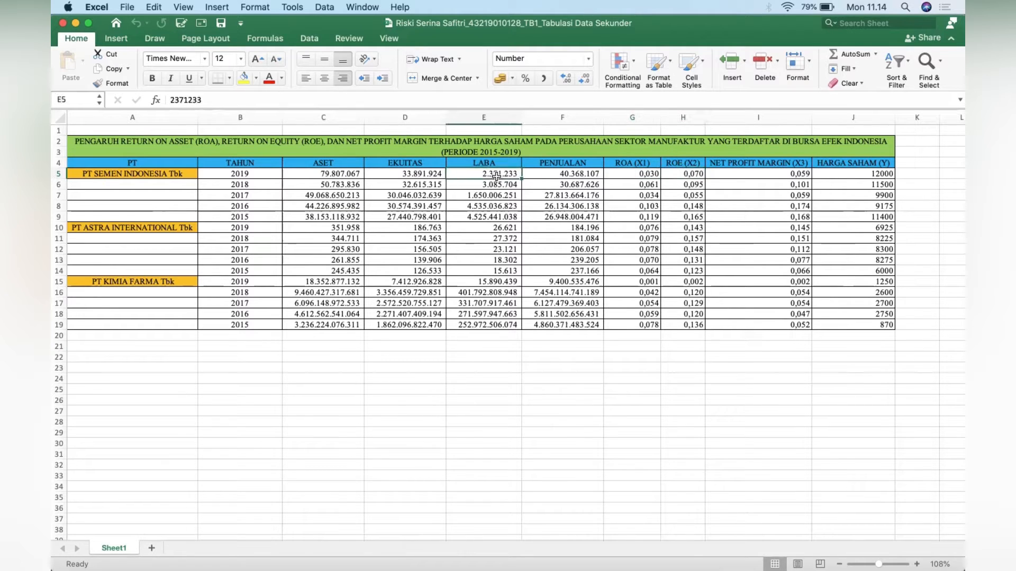
left_click(420, 173)
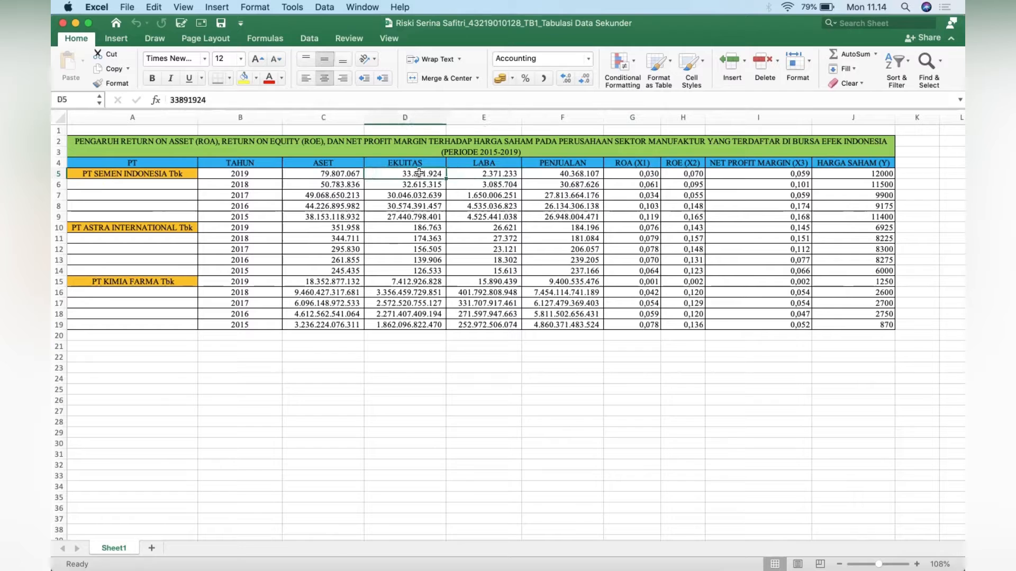
left_click(766, 174)
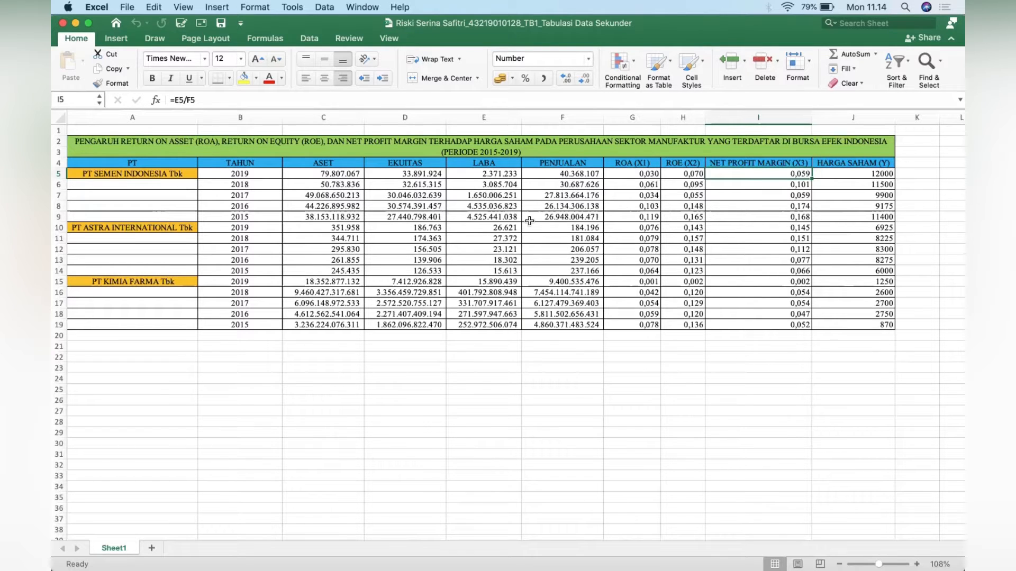
- Switch to the empty SPSS Statistics data editor and define the first two variables, named PT and TAHUN
key("ctrl+Up")
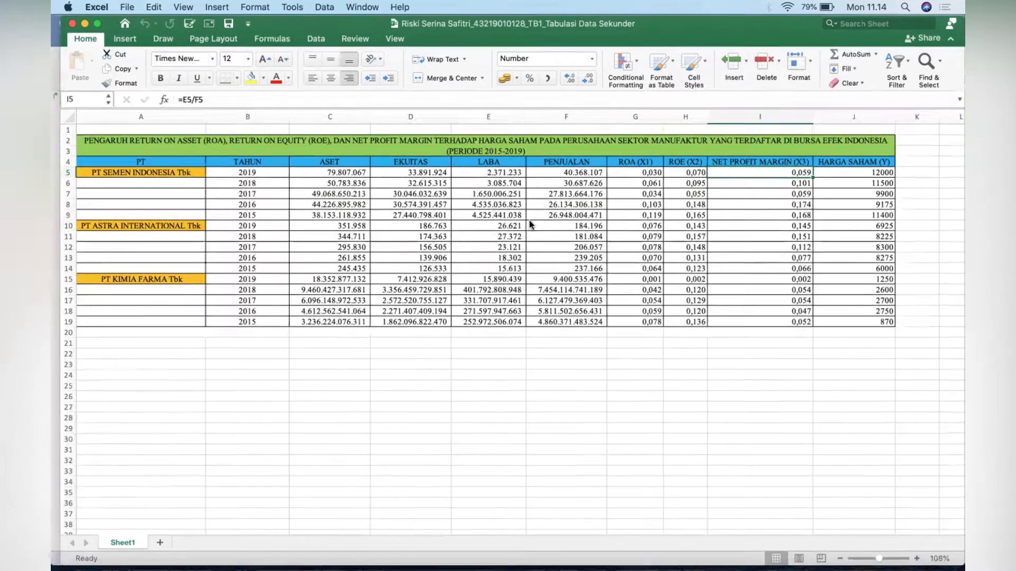
left_click(430, 379)
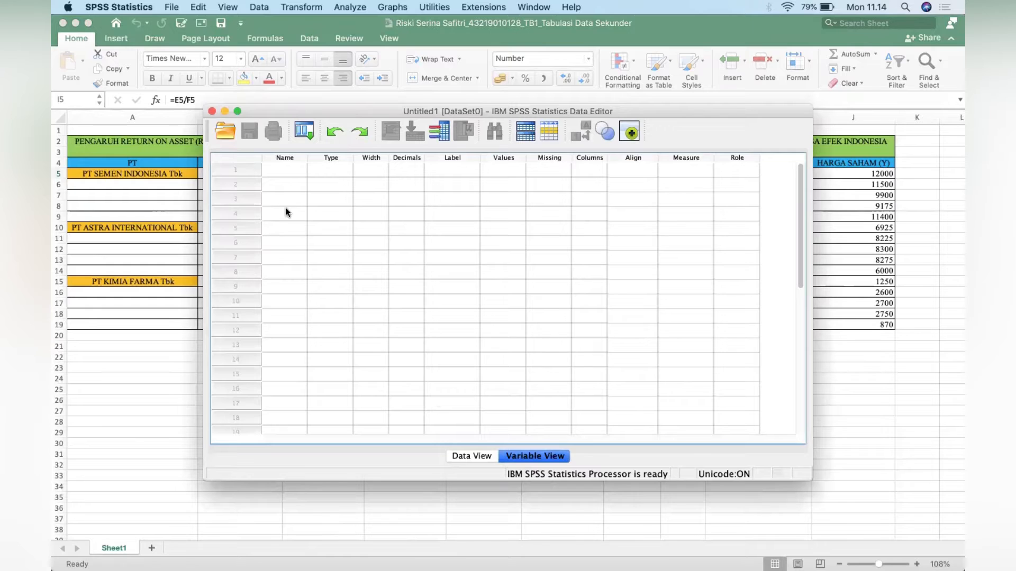
left_click(288, 169)
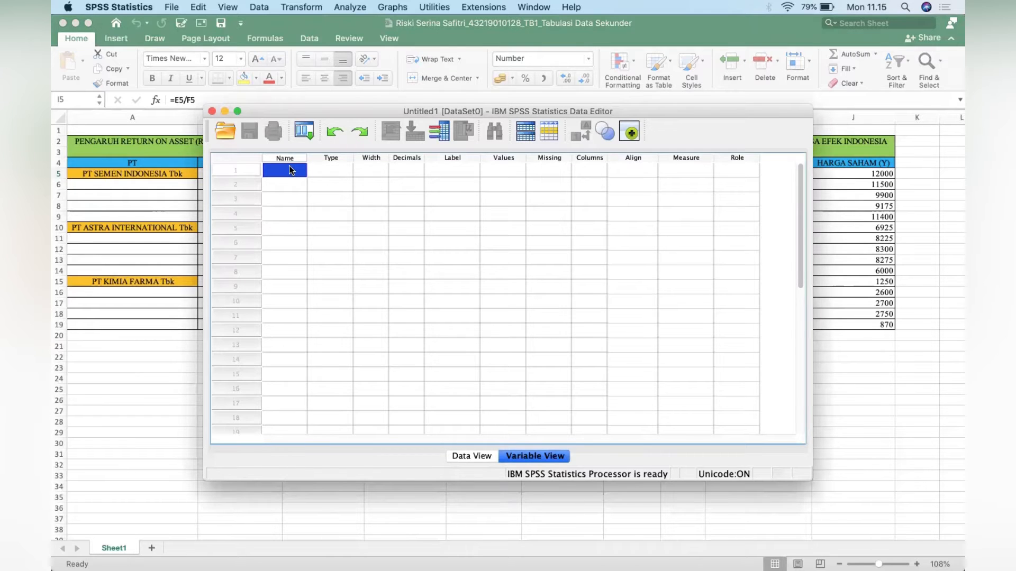
type("PT")
key("Return")
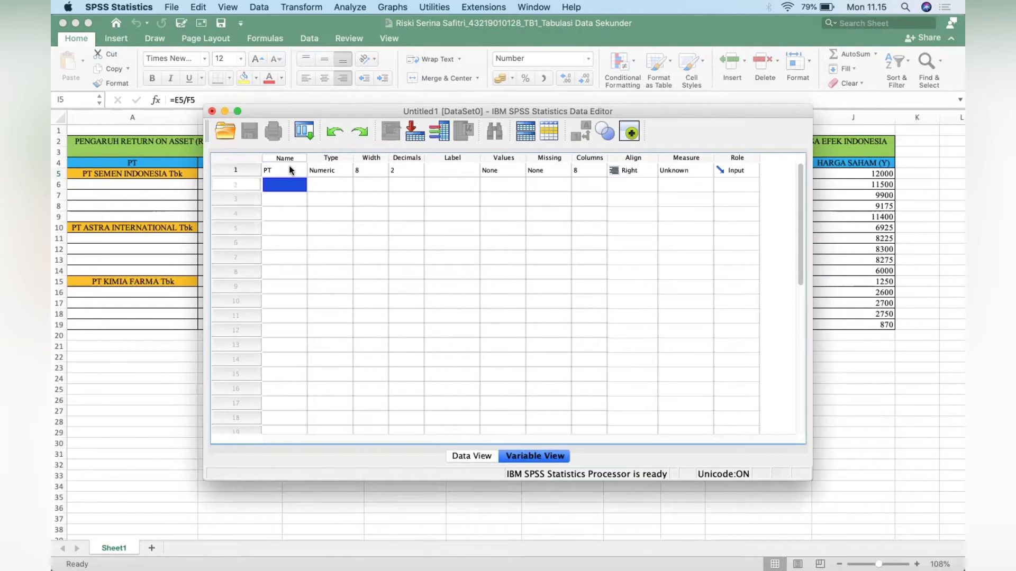
type("TAHU")
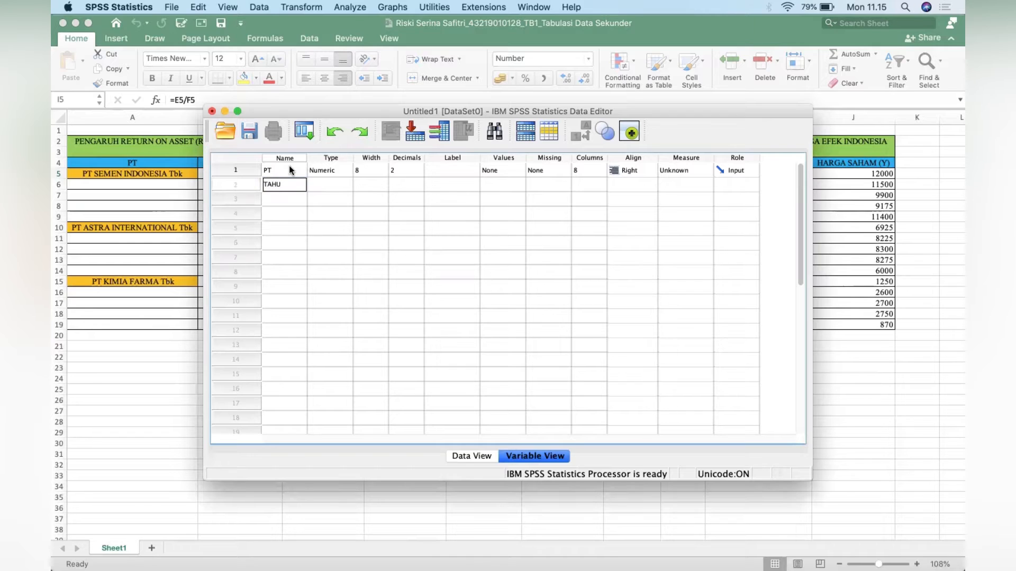
type("N")
key("Return")
- Define the third and fourth variables, named X1_ROA and X2_ROE
type("X1")
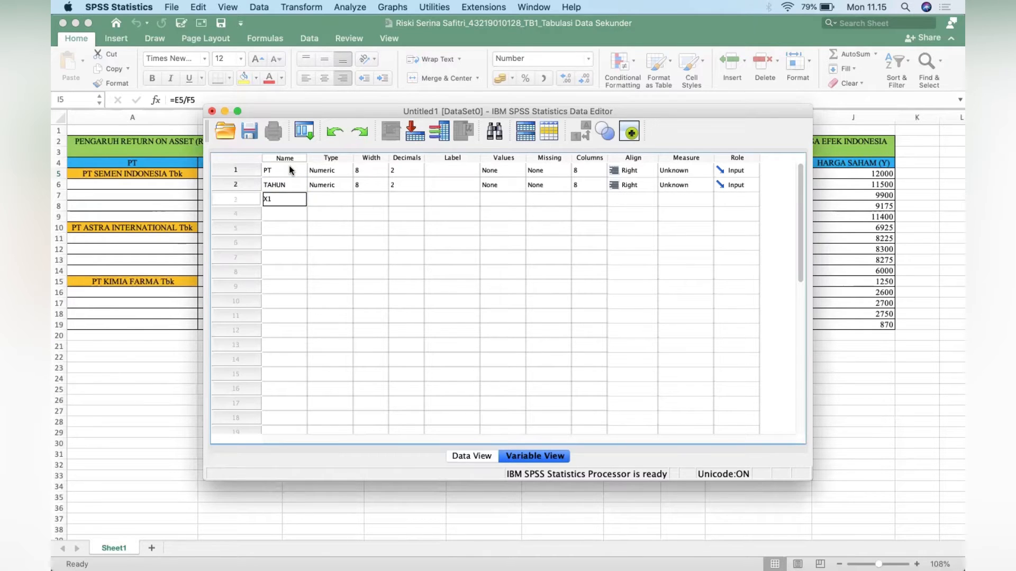
type("_ROA")
key("Return")
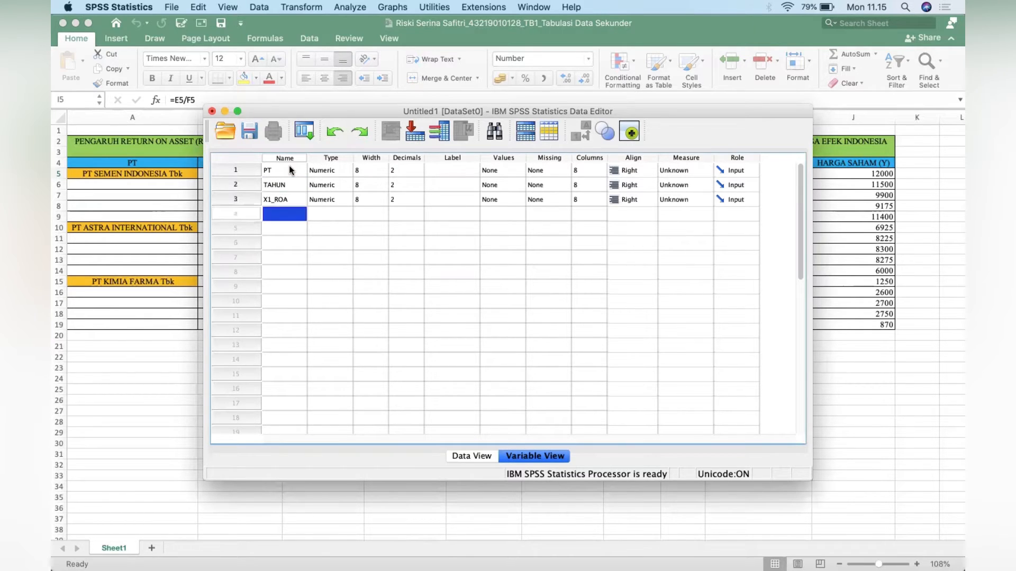
type("X2_ROE")
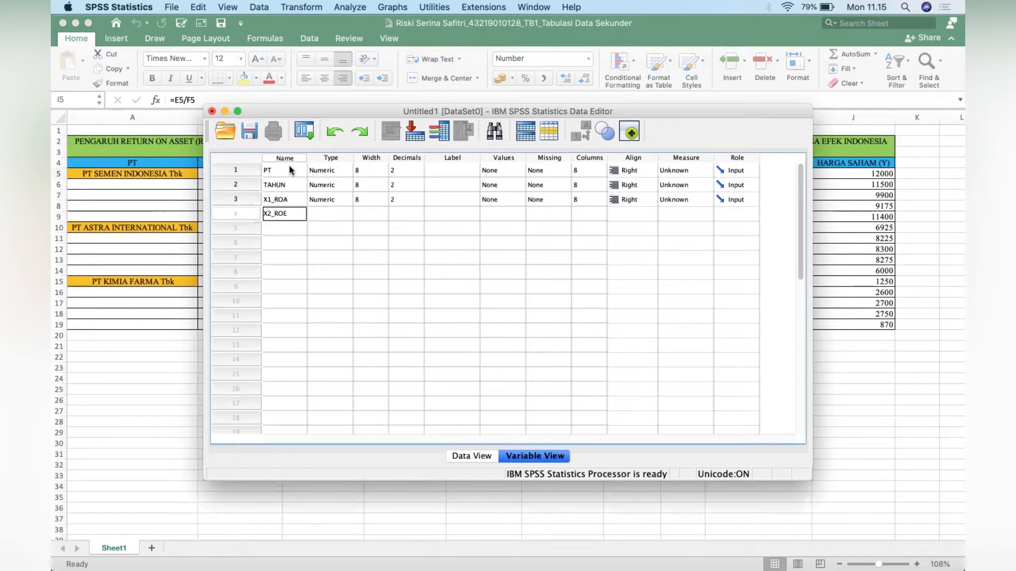
key("Return")
- Define the fifth variable, named X3_NET_PROFIT_MARGIN
type("X3")
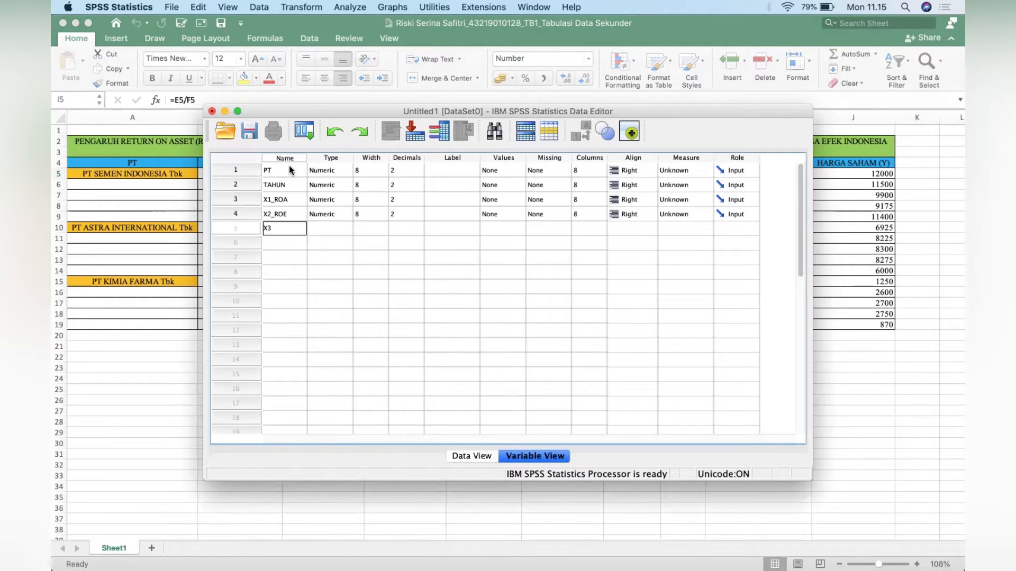
type("_")
type("NET")
type("_")
type("PROFIT_")
type("MARGIN")
key("Return")
- Define the sixth variable, named Y_HARGA_SAHAM
type("Y")
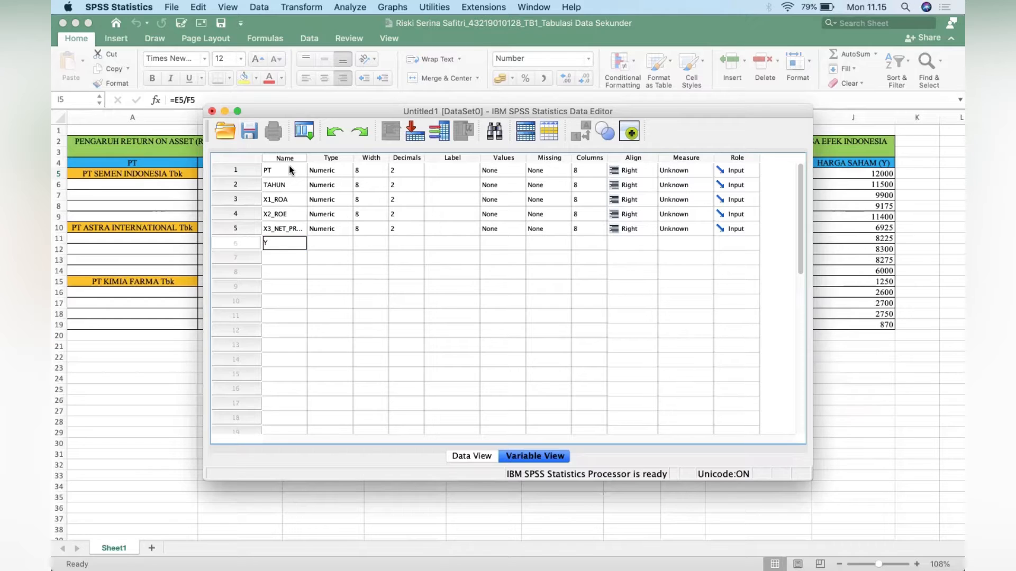
type("_HAR")
type("AGA_SAHA")
type("M")
key("Return")
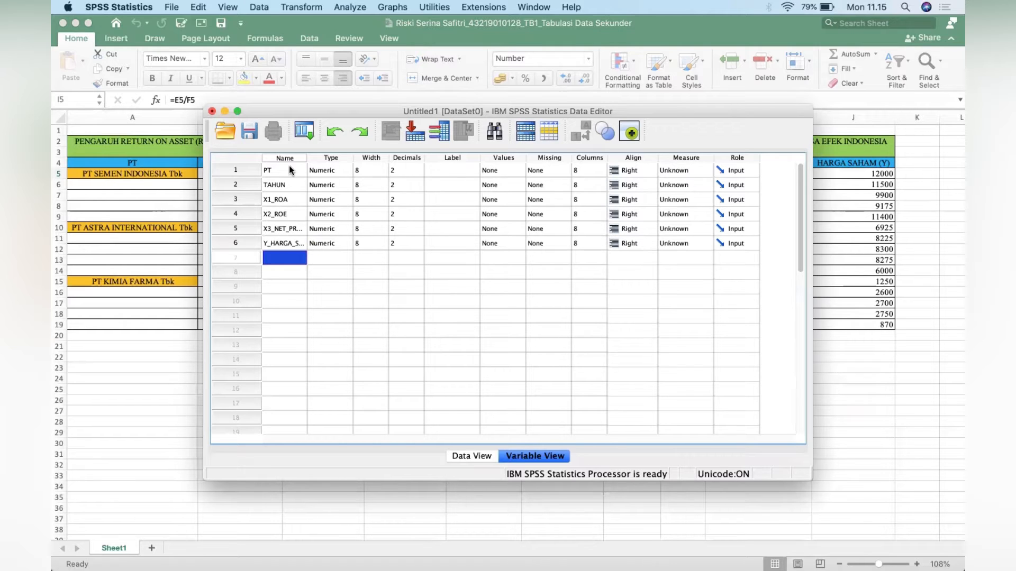
- Enlarge the data editor window to full size and set the PT variable's type to String
left_click(237, 111)
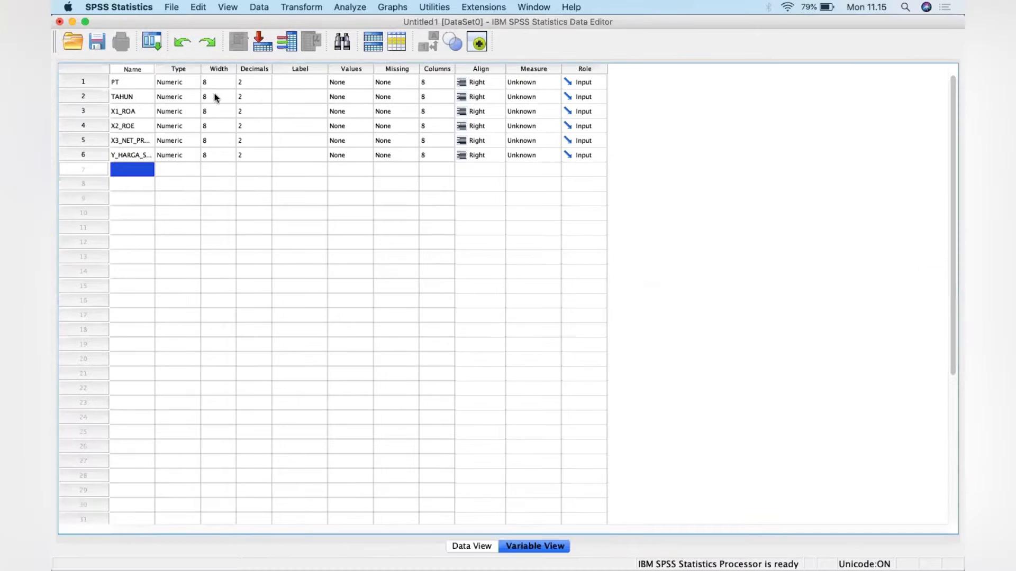
left_click(180, 82)
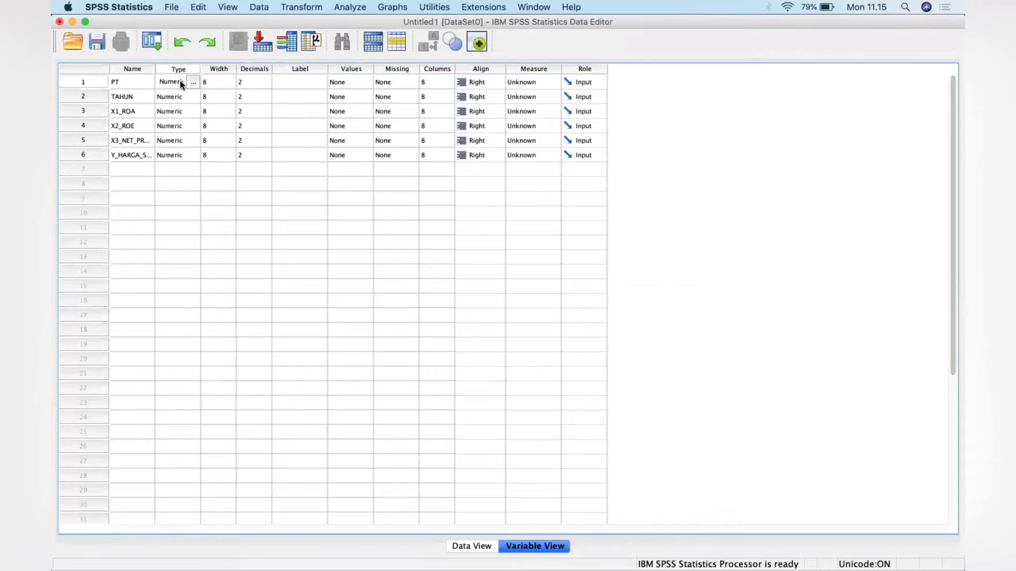
left_click(196, 82)
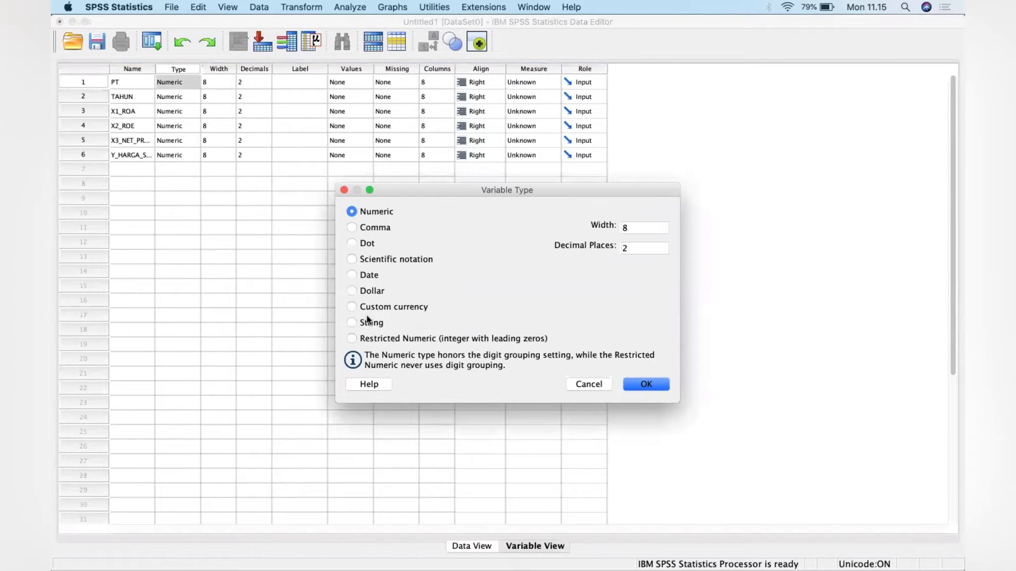
left_click(352, 322)
left_click(646, 384)
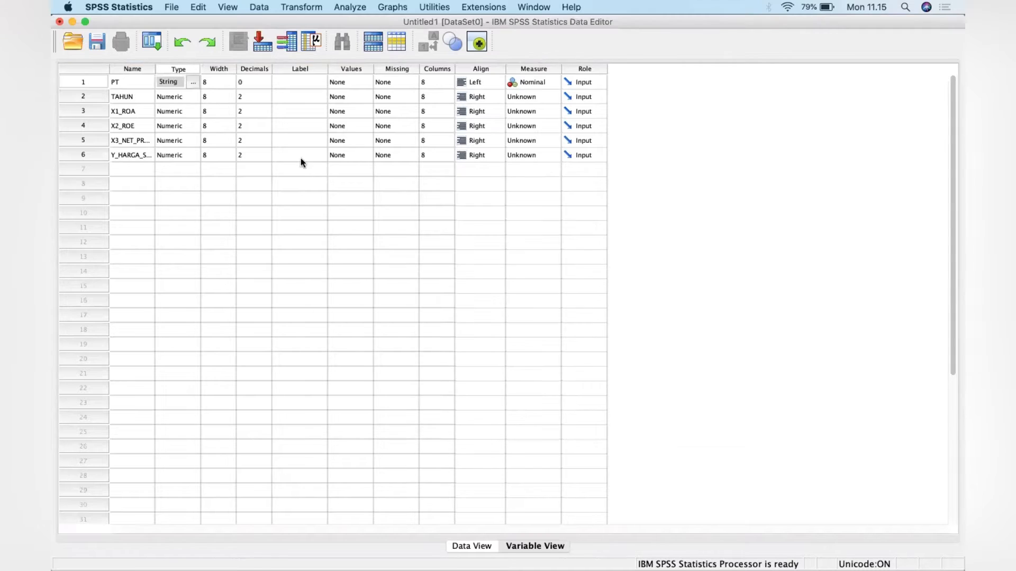
- Set the TAHUN variable's type to String
left_click(182, 97)
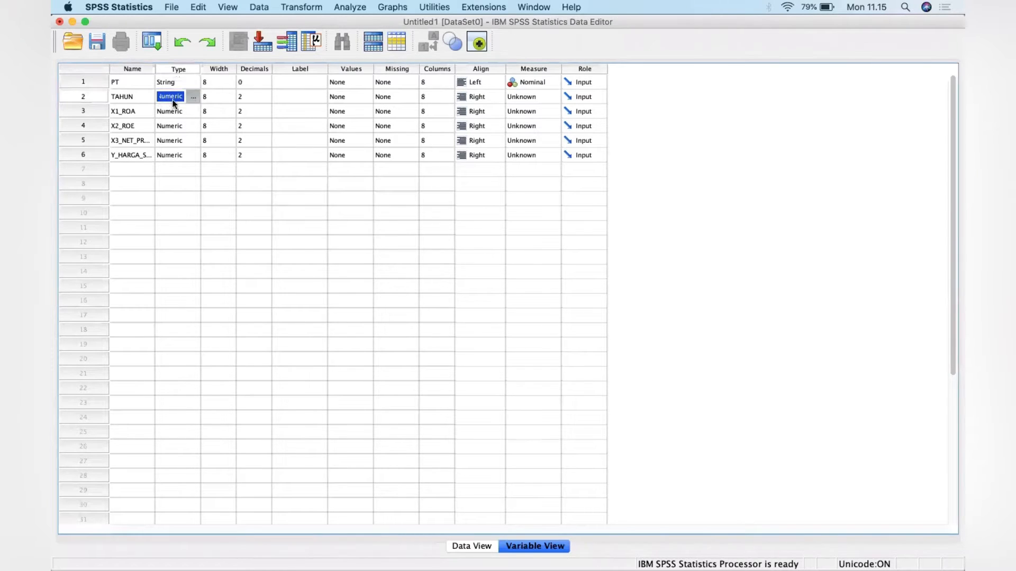
left_click(195, 97)
left_click(352, 322)
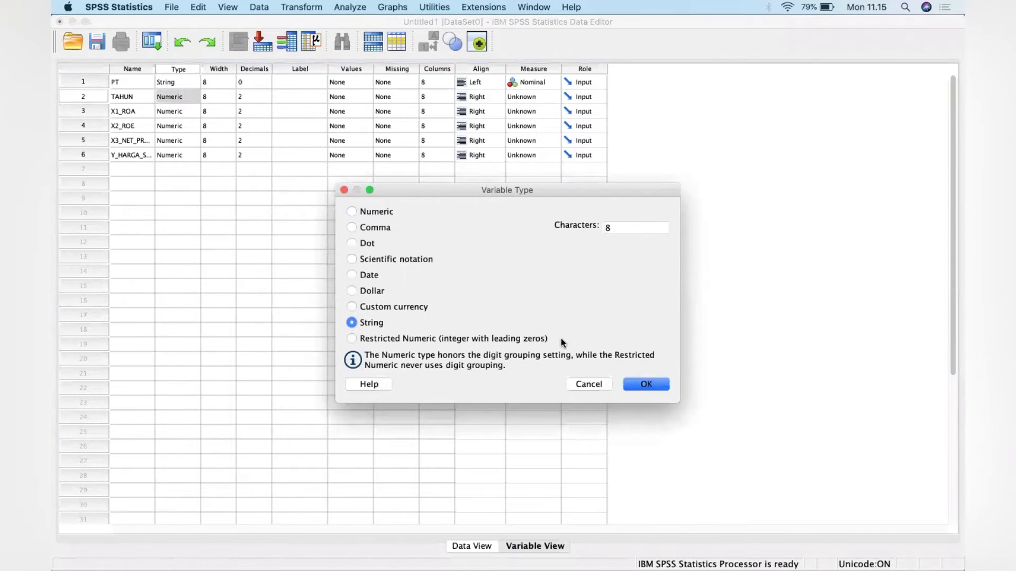
left_click(645, 386)
- Set the number of decimals to 3 for the X1_ROA and X2_ROE variables
left_click(251, 81)
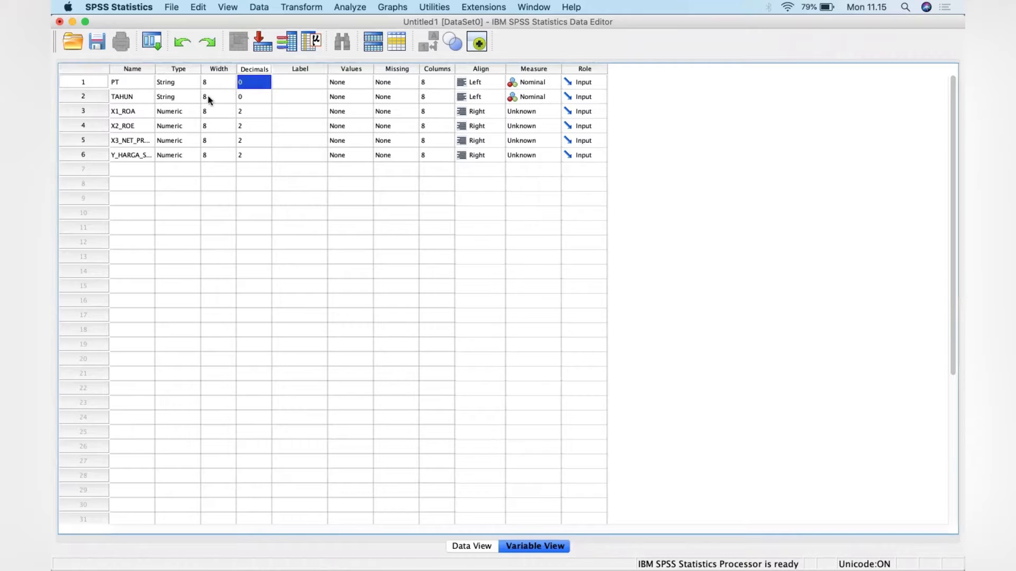
left_click(245, 113)
left_click(244, 113)
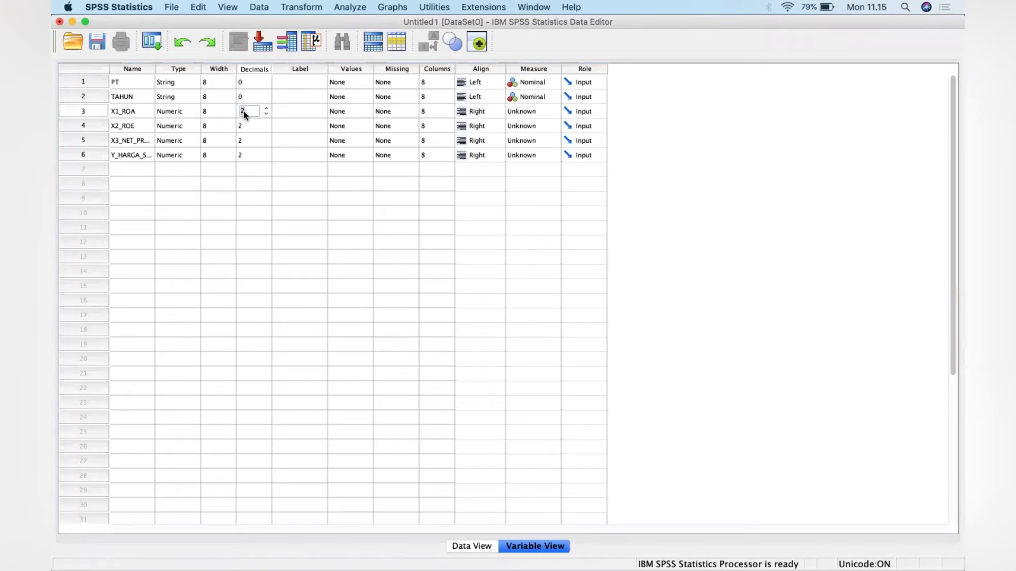
type("3")
left_click(245, 128)
left_click(244, 128)
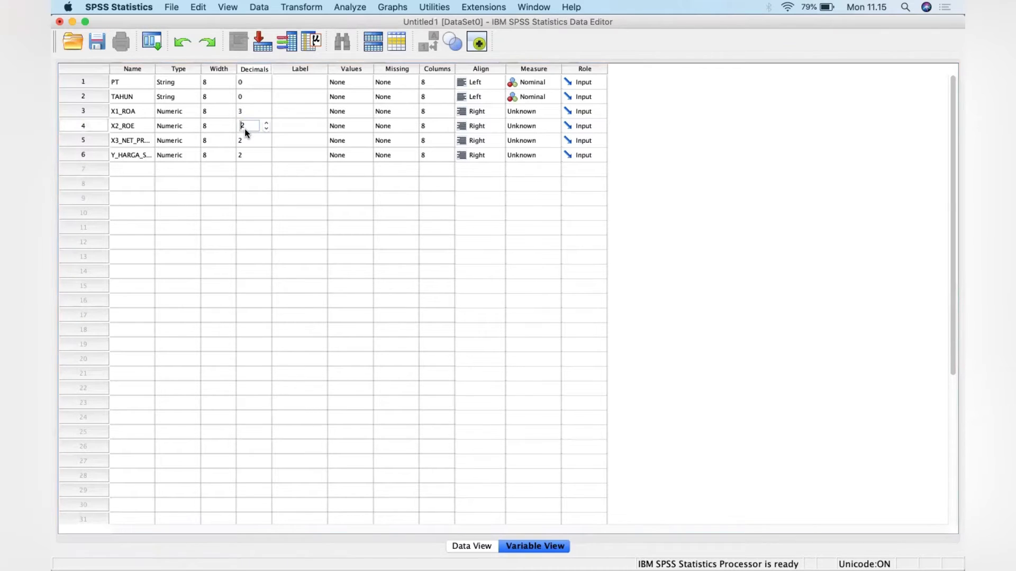
key("Up")
key("Down")
key("Tab")
- Set the decimals to 3 for X3_NET_PROFIT_MARGIN and to 0 for Y_HARGA_SAHAM
double_click(244, 140)
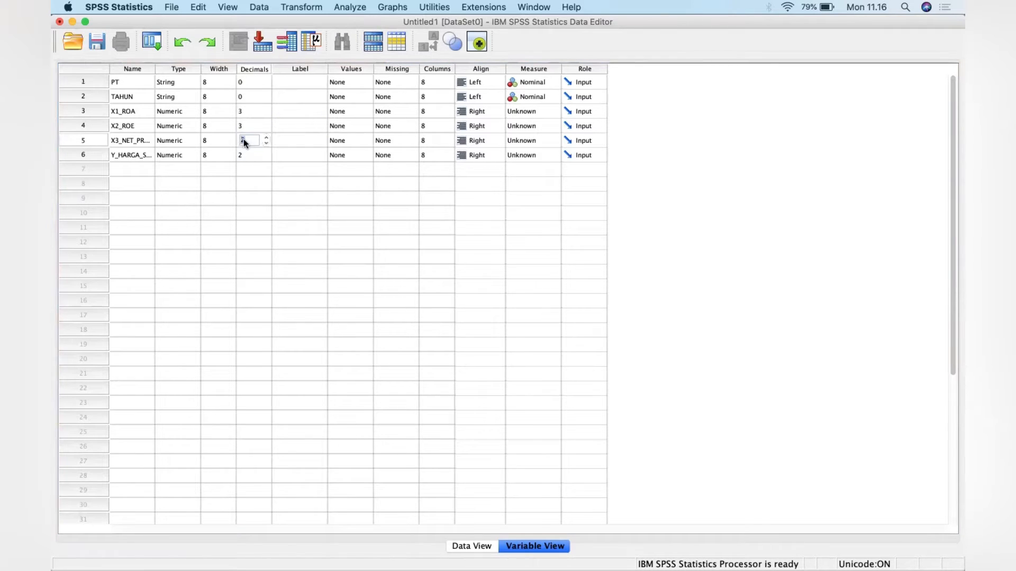
type("3")
key("Tab")
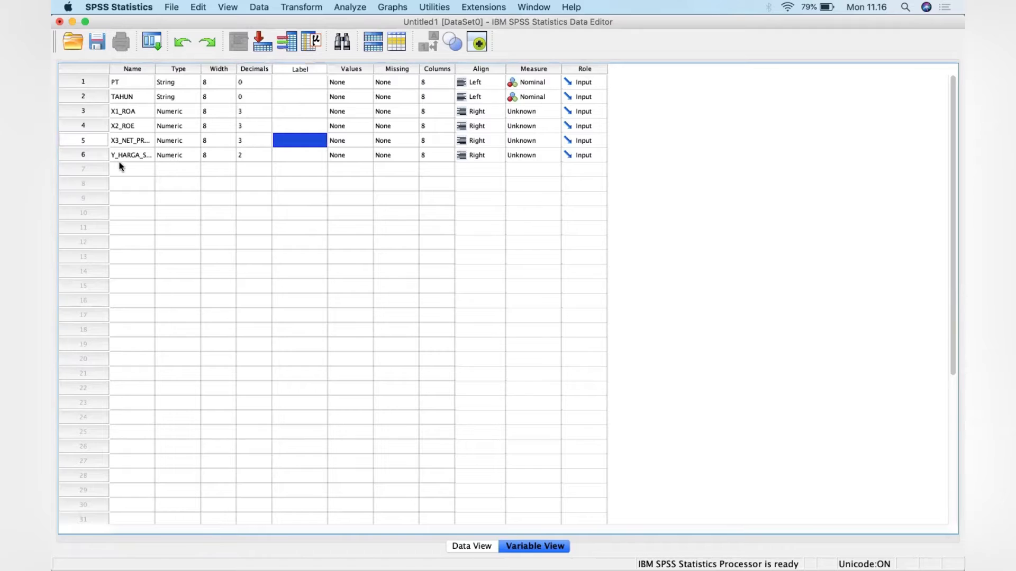
double_click(243, 154)
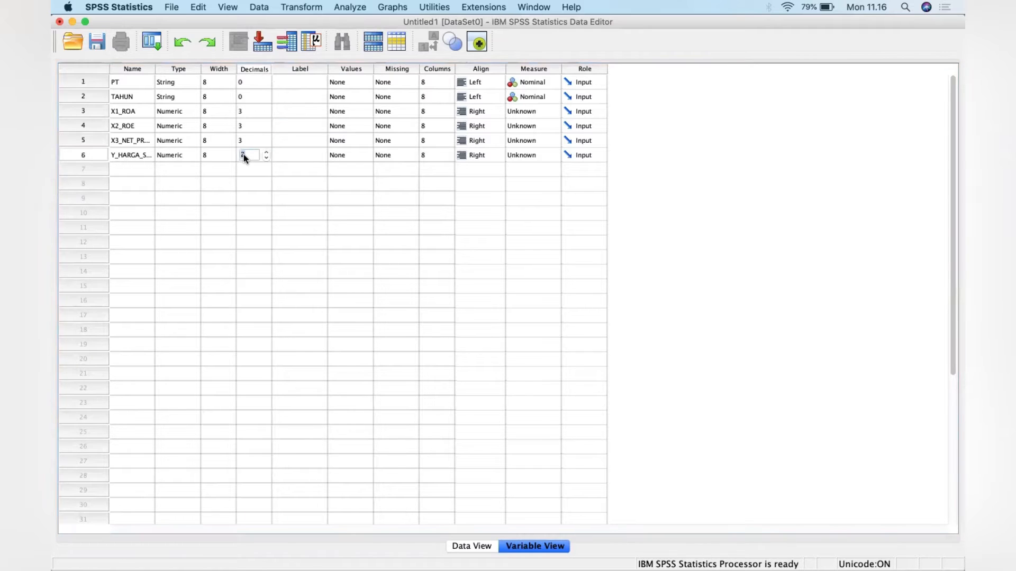
type("0")
key("Tab")
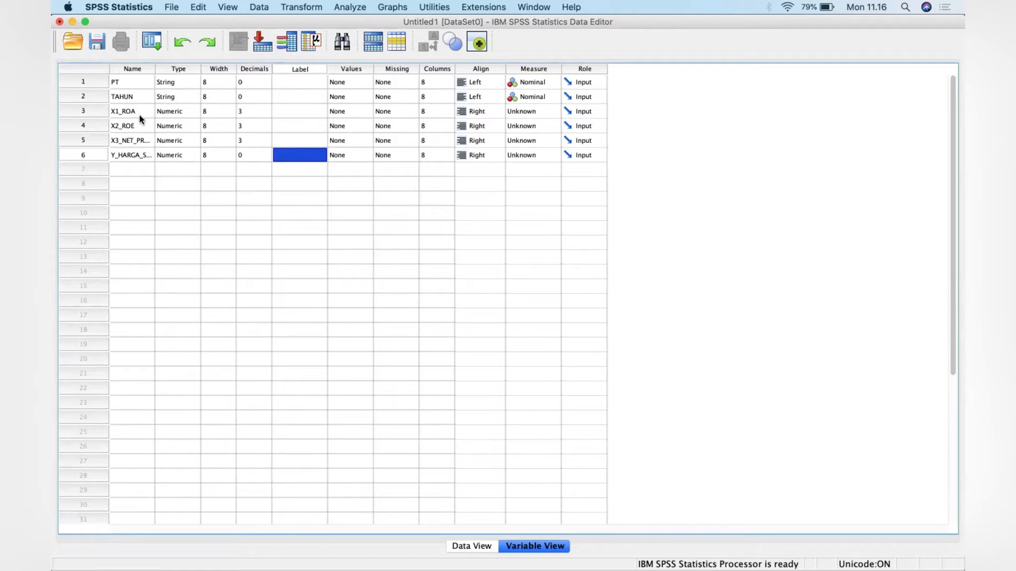
- Set the measurement level to Scale for X1_ROA, X2_ROE, X3_NET_PROFIT_MARGIN and Y_HARGA_SAHAM
left_click(529, 113)
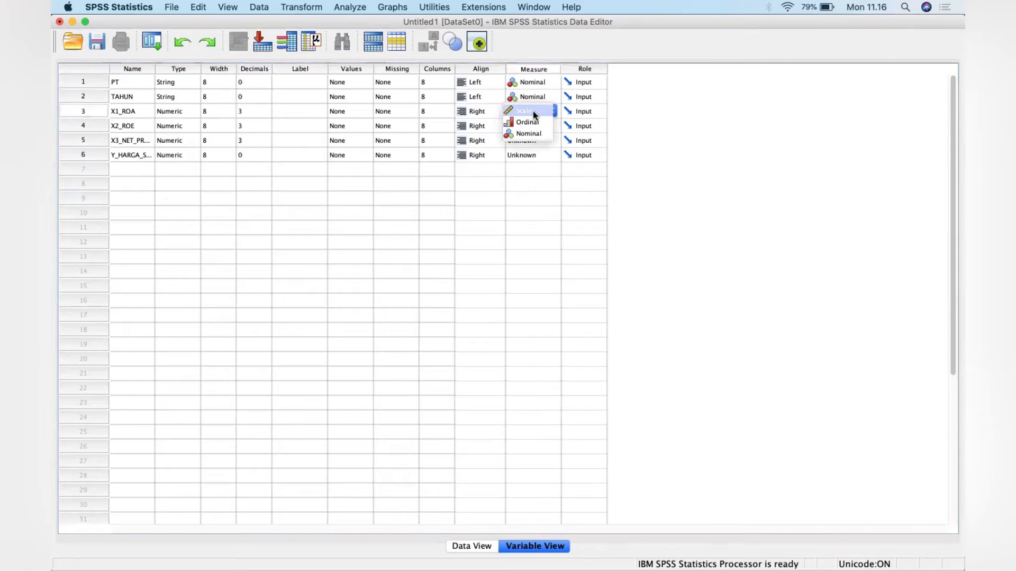
left_click(532, 111)
left_click(532, 125)
left_click(536, 124)
left_click(529, 139)
left_click(529, 140)
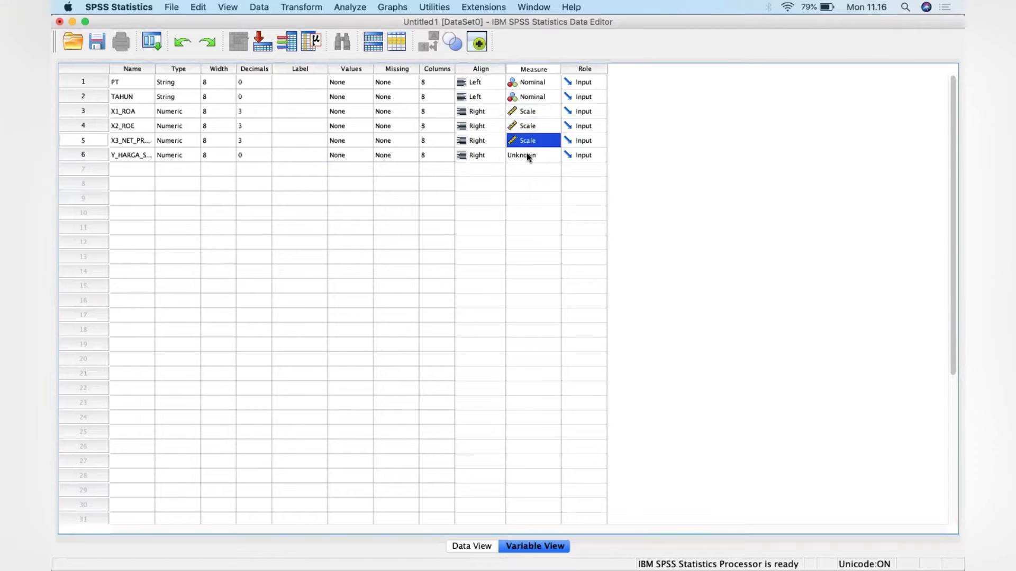
left_click(525, 153)
left_click(526, 153)
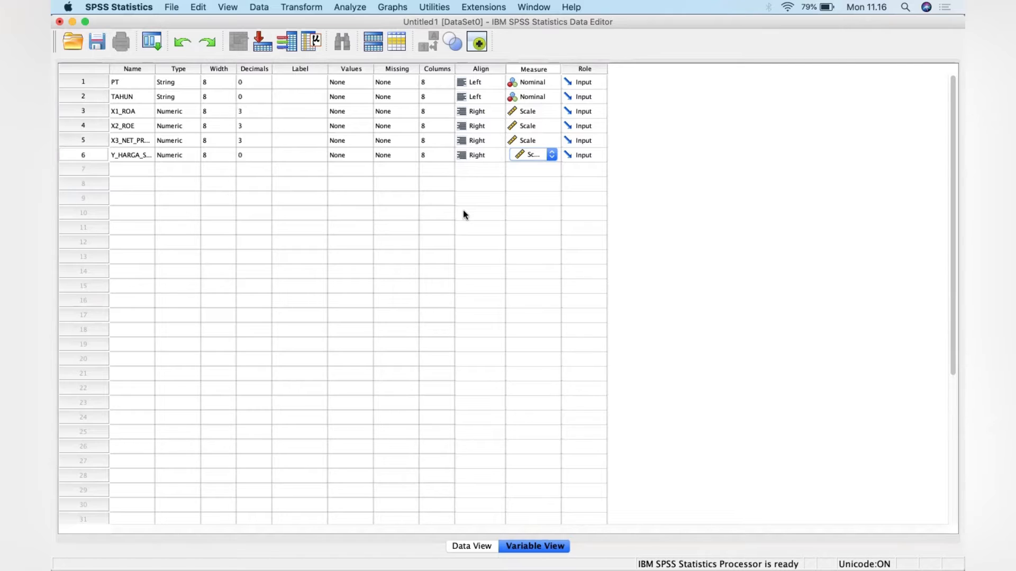
left_click(355, 7)
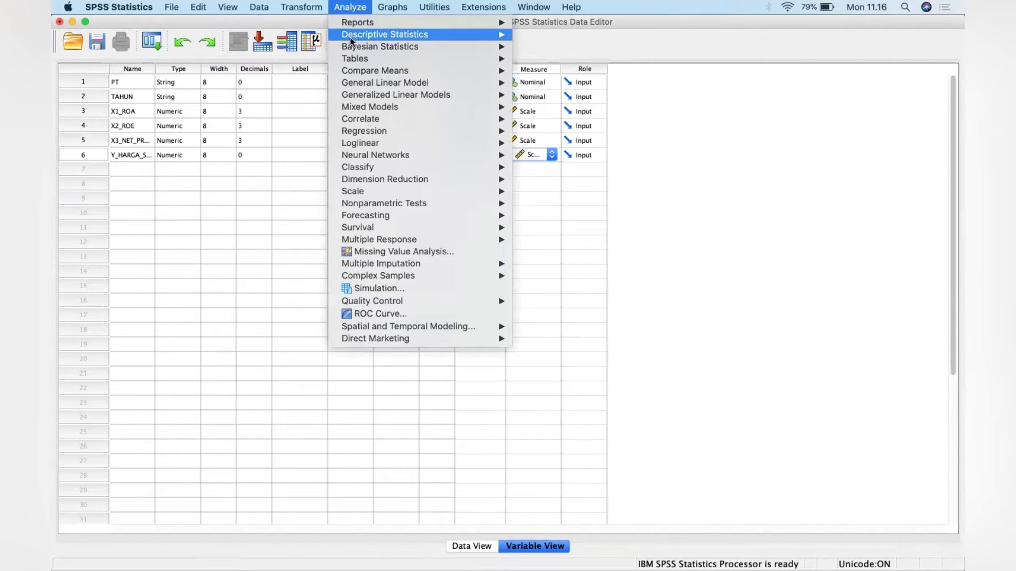
mouse_move(370, 131)
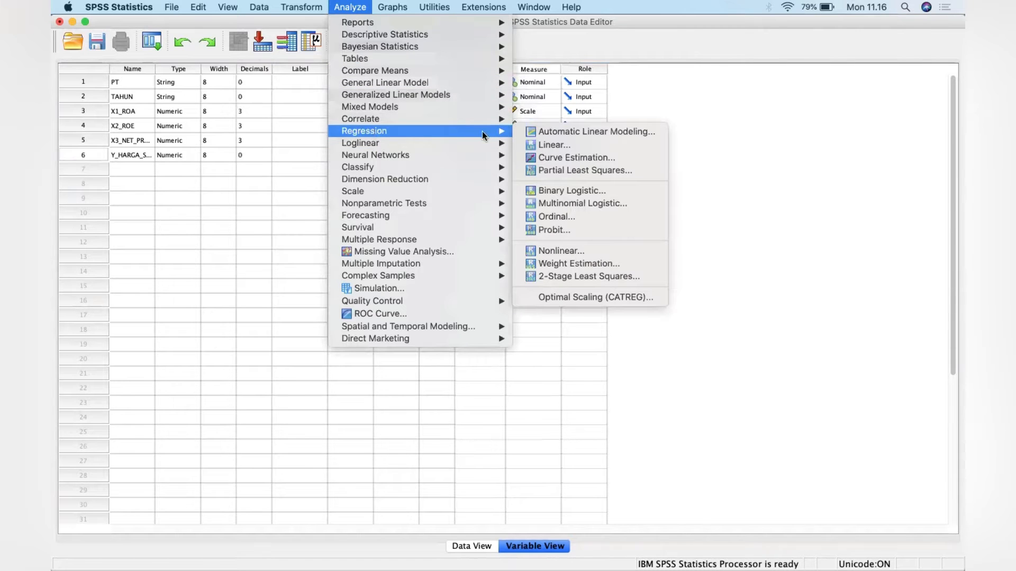
left_click(527, 144)
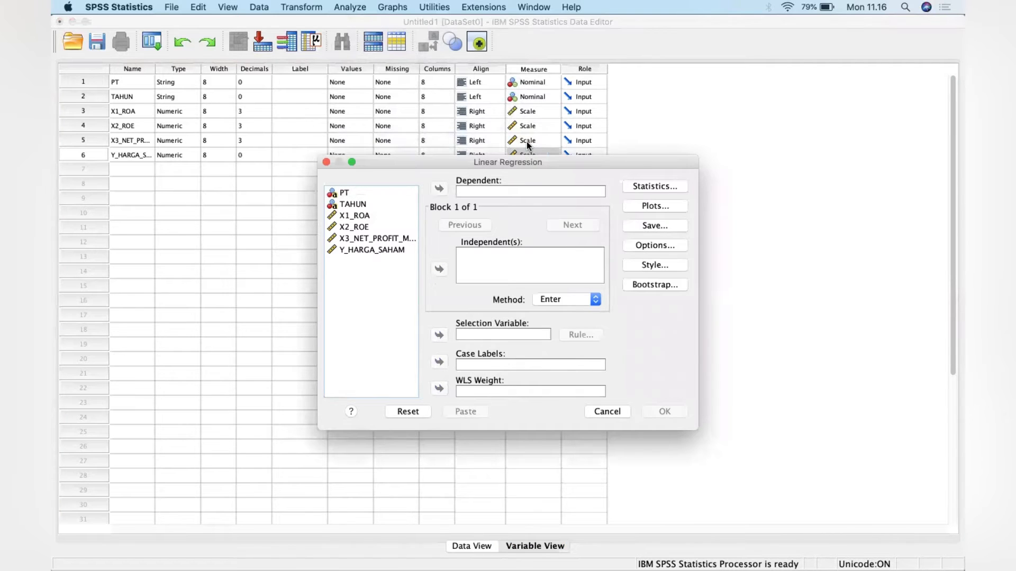
left_click(599, 415)
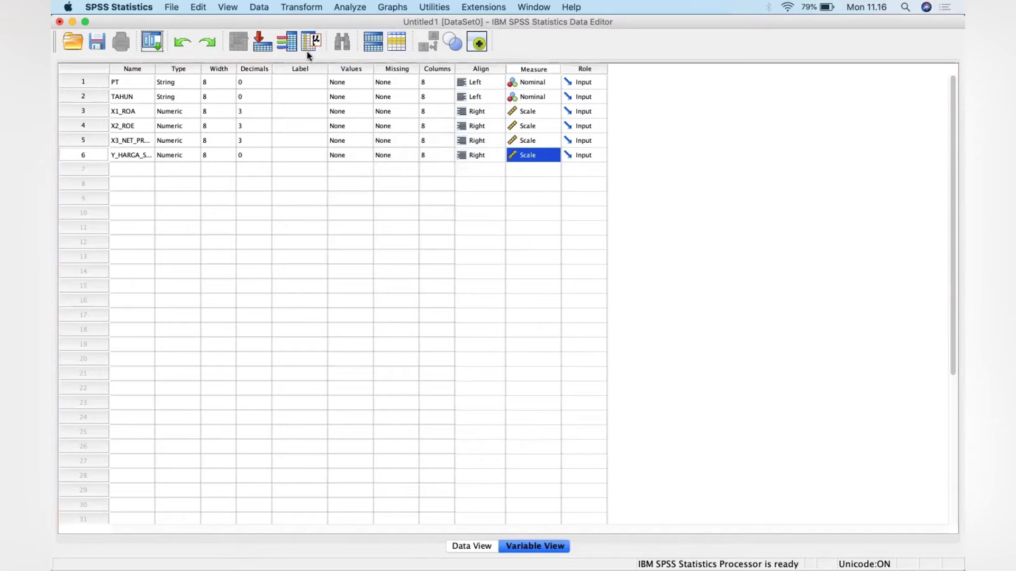
- Show the data sheet and enter SEMEN as the PT value of case 1
left_click(475, 547)
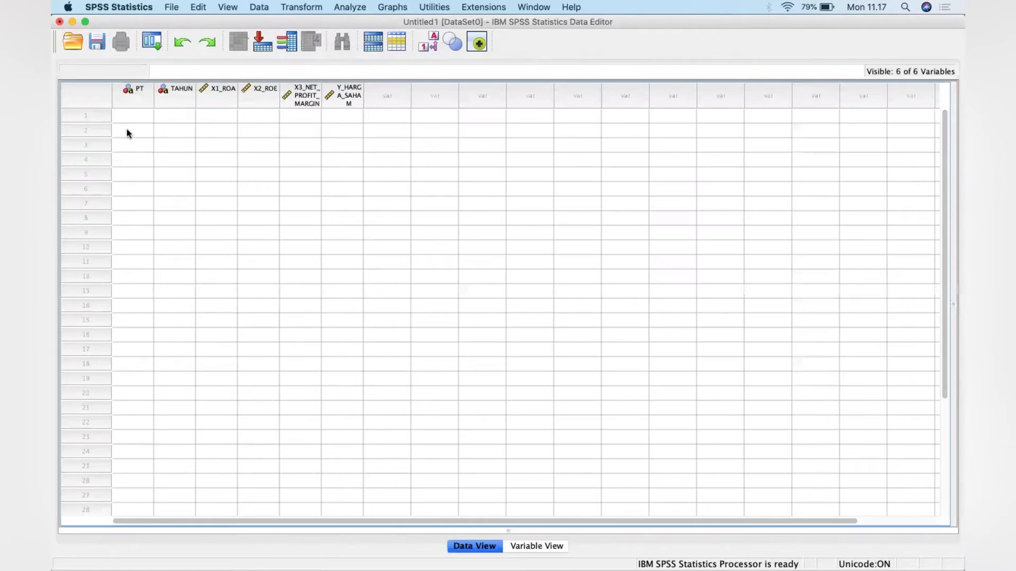
left_click(135, 120)
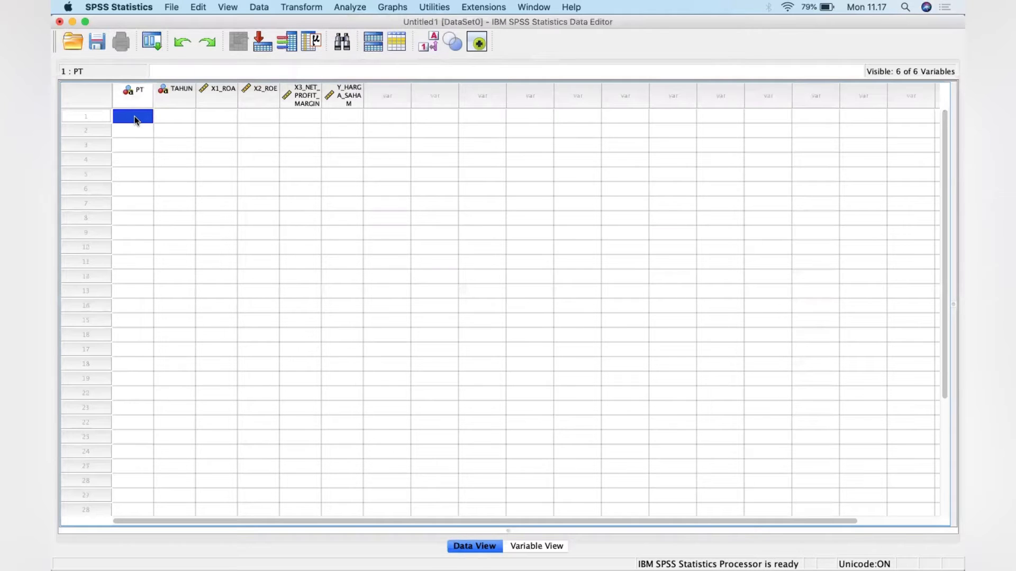
key("ctrl+Up")
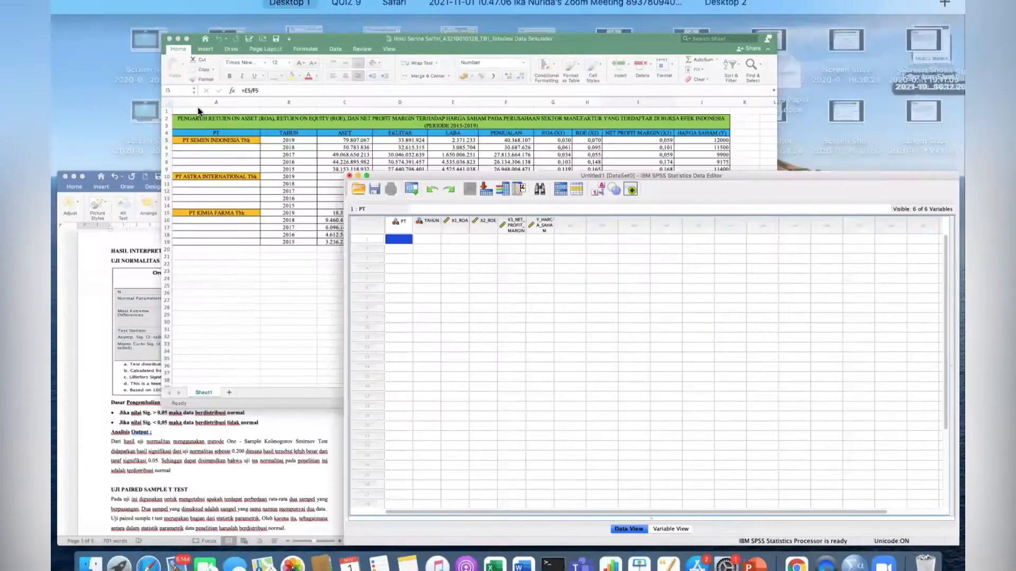
left_click(638, 379)
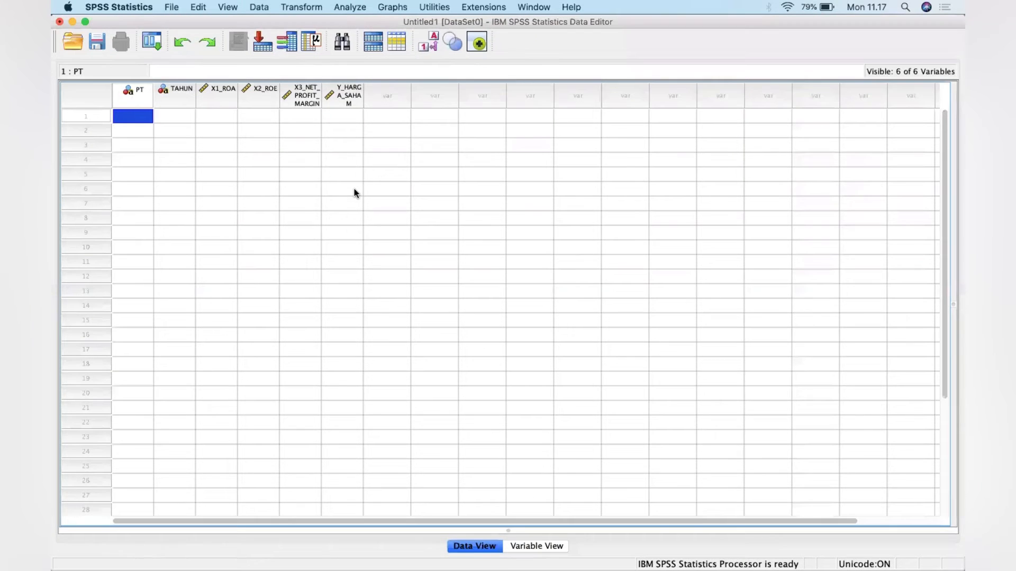
type("SEMEN")
key("Return")
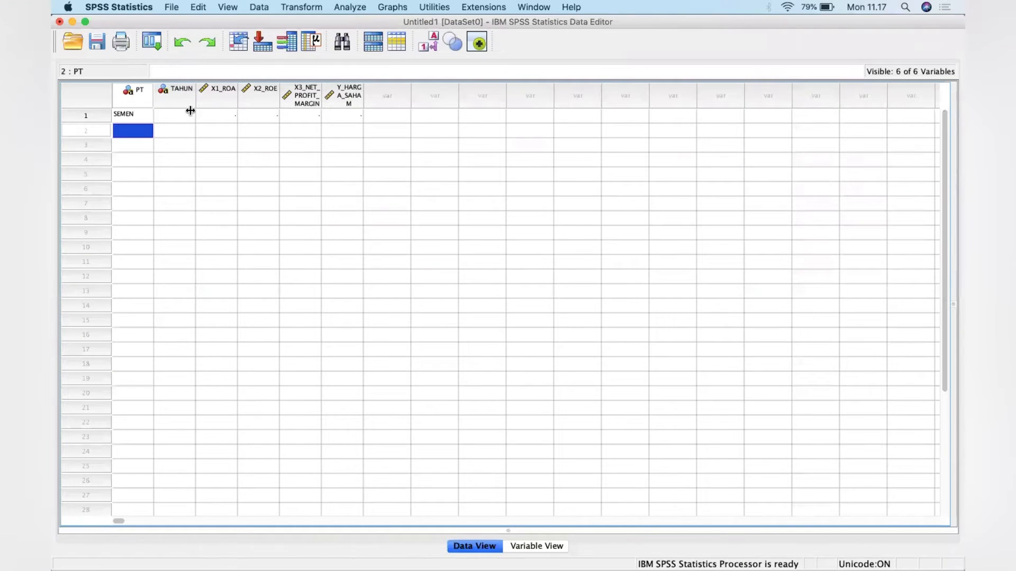
- Enter the years 2019, 2018, 2017, 2016 and 2015 in the TAHUN column for cases 1 to 5
left_click(180, 114)
double_click(178, 113)
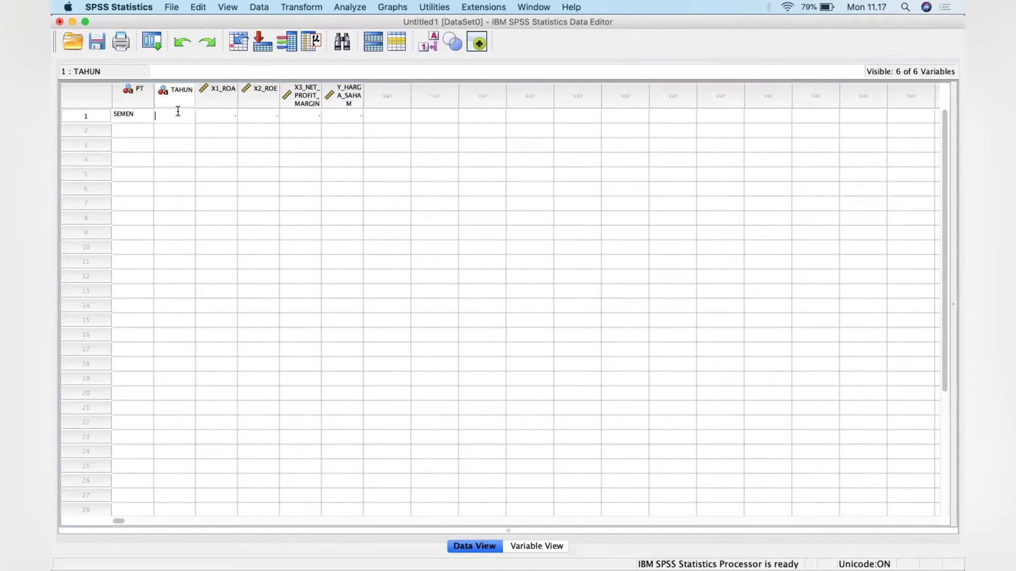
type("2019")
left_click(176, 130)
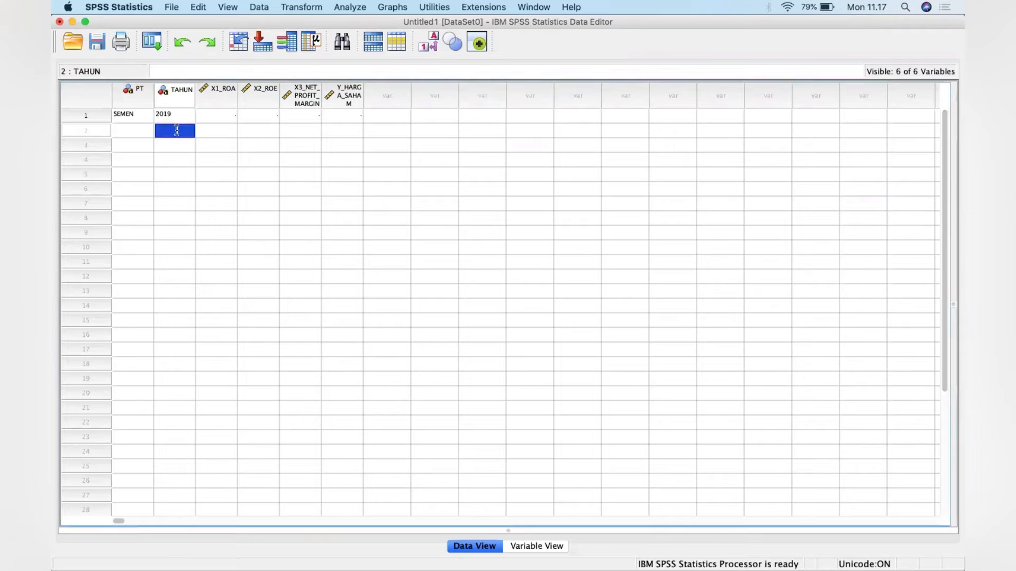
type("2018")
left_click(174, 134)
left_click(173, 147)
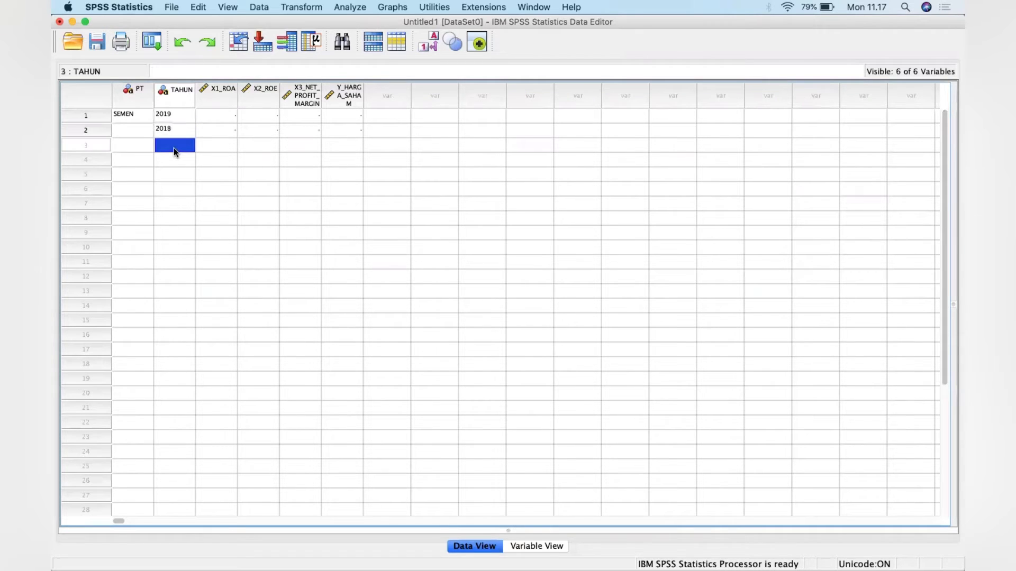
type("2017")
key("Return")
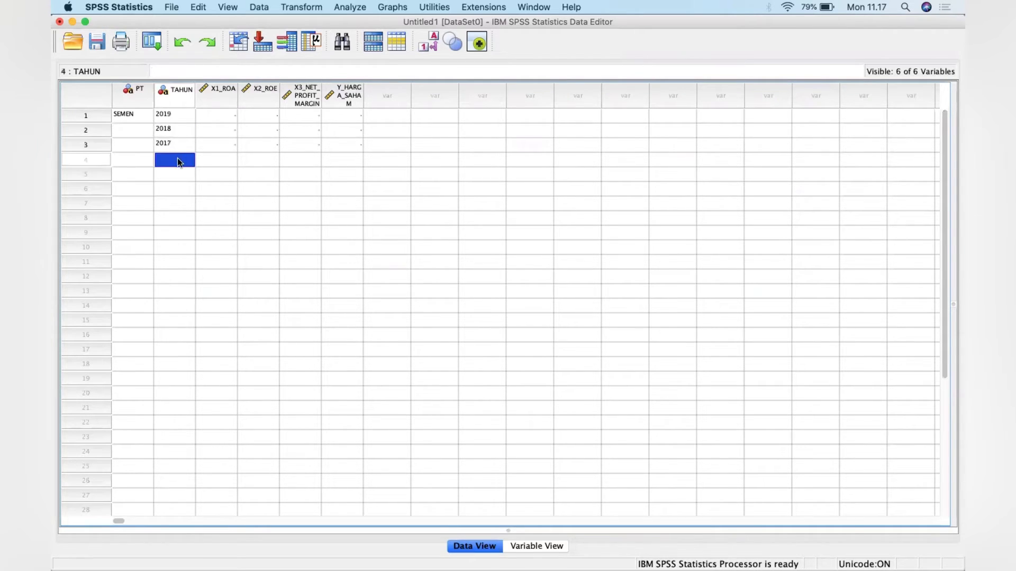
type("2016")
left_click(173, 179)
type("2015")
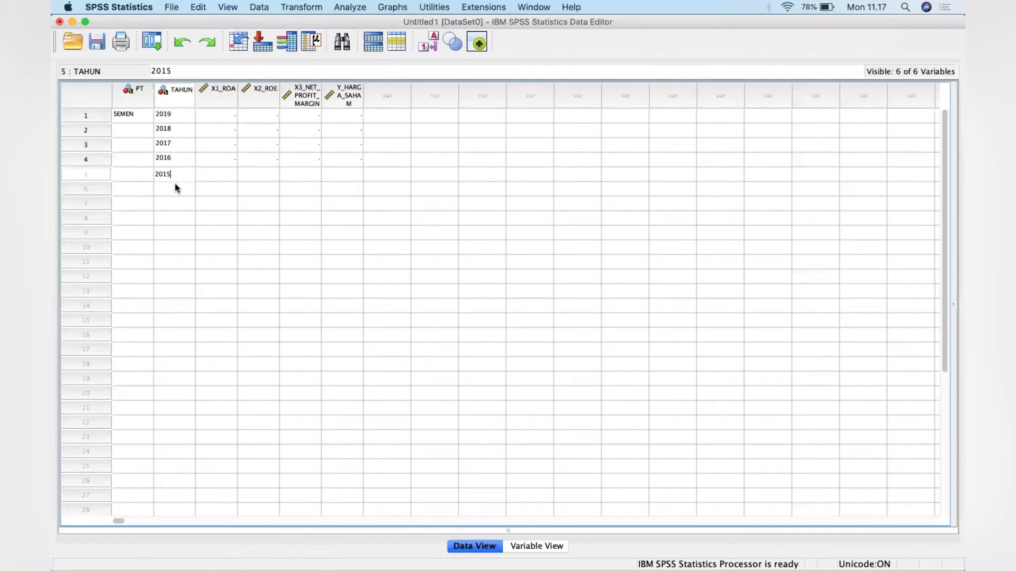
- Check the next company in the Excel source table and enter ASTRA as the PT value of case 6
left_click(119, 190)
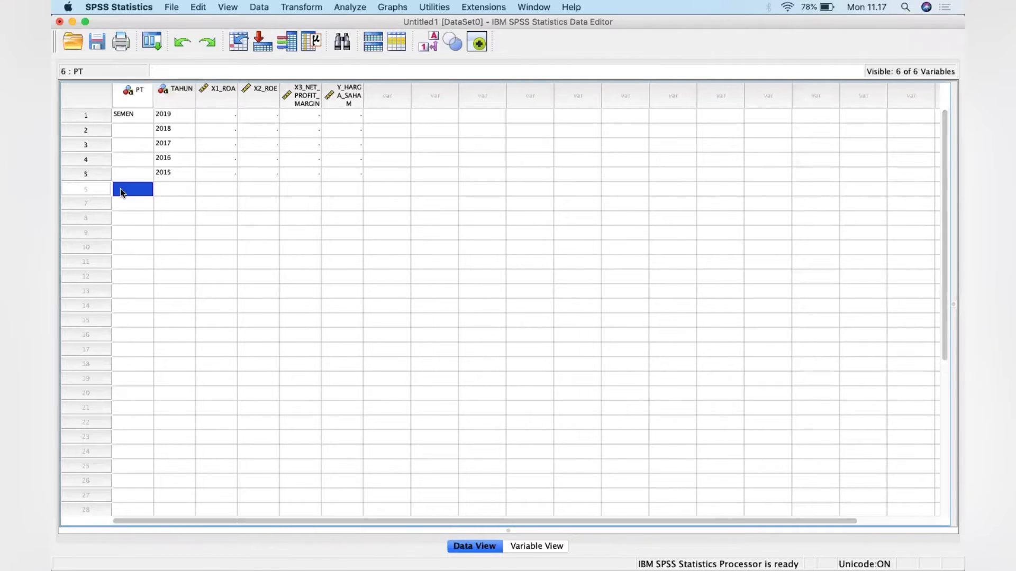
key("ctrl+Up")
left_click(584, 312)
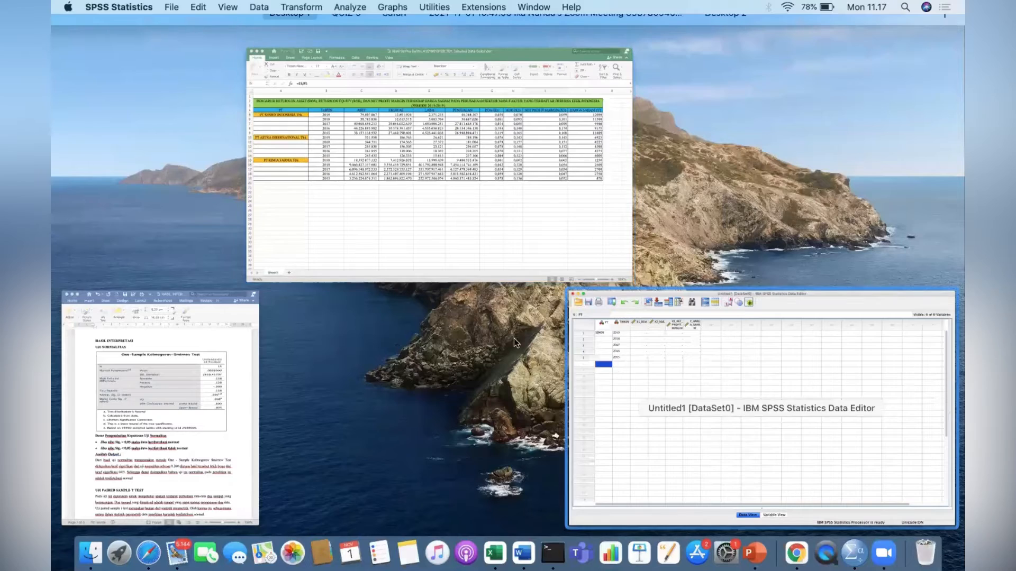
type("ASTRA")
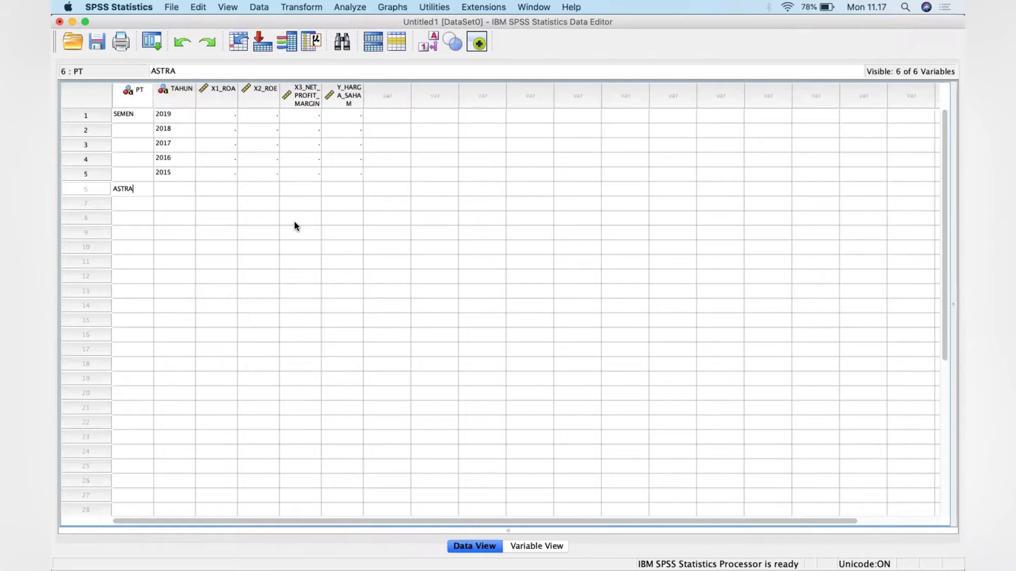
- Fill TAHUN for the ASTRA cases, rows 6 to 10, with 2019, 2018, 2017, 2016 and 2015
left_click(167, 188)
type("2019")
key("Return")
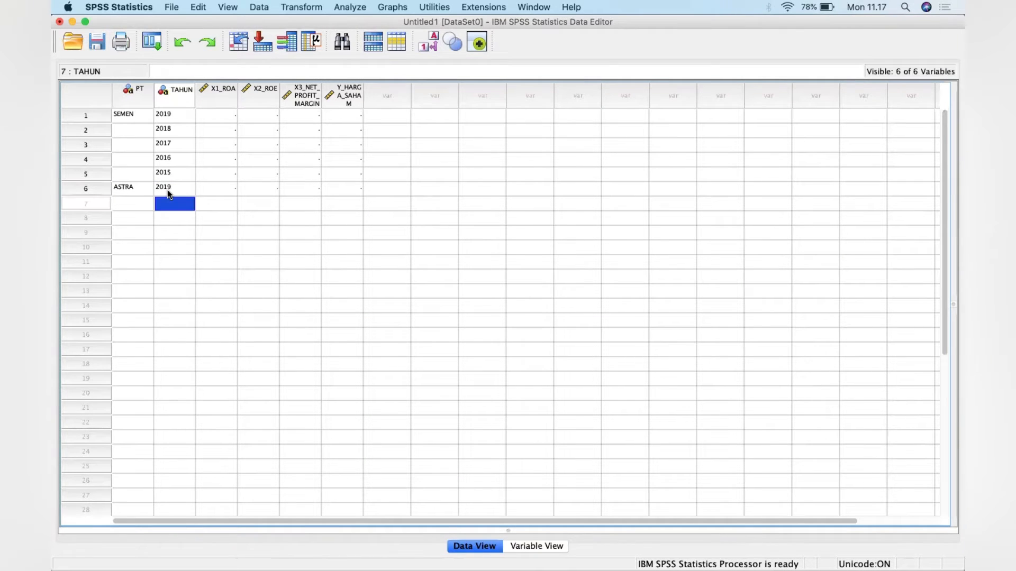
type("2018")
key("Return")
type("201")
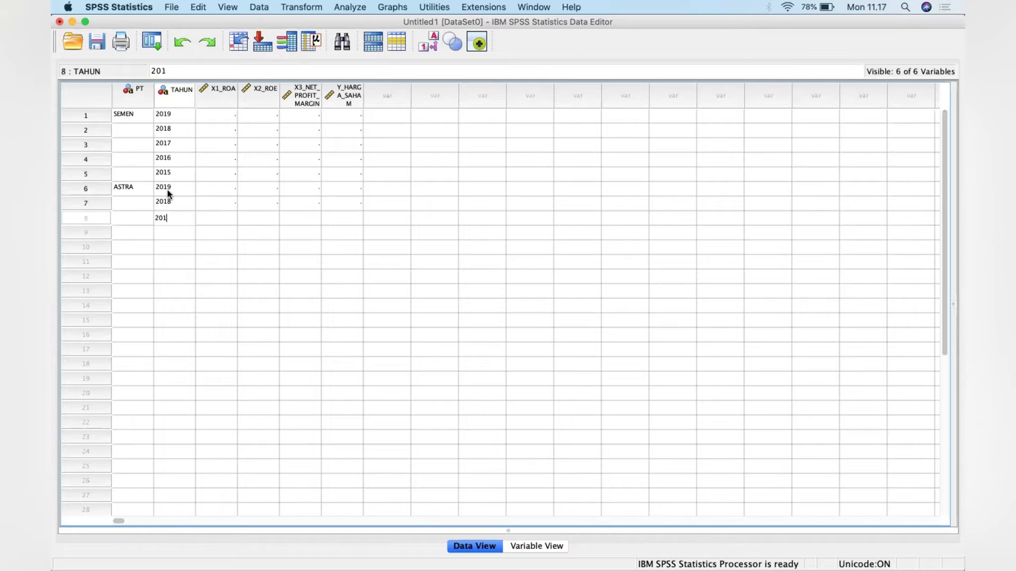
type("7")
key("Return")
type("2016")
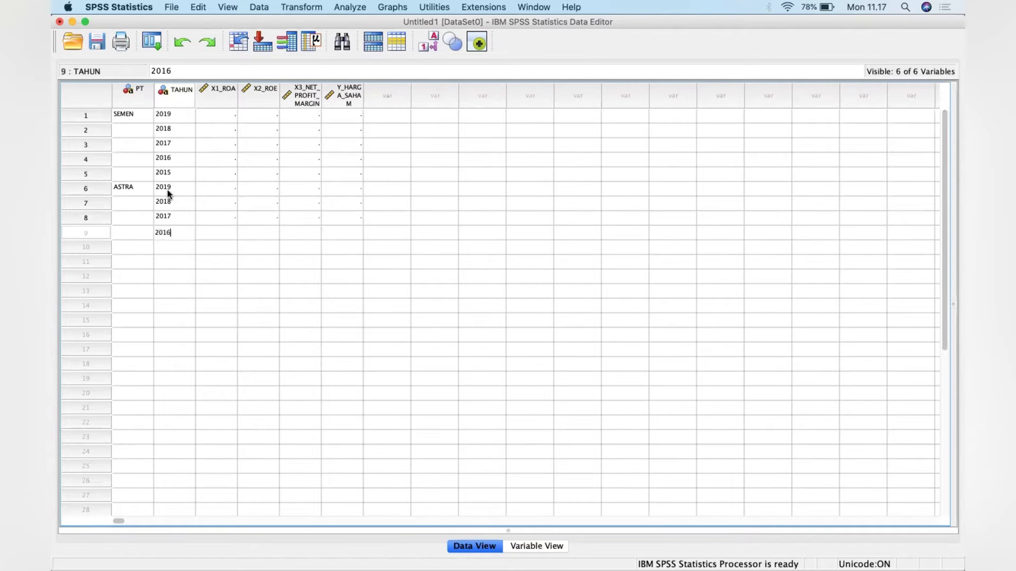
key("Return")
type("2015")
key("Return")
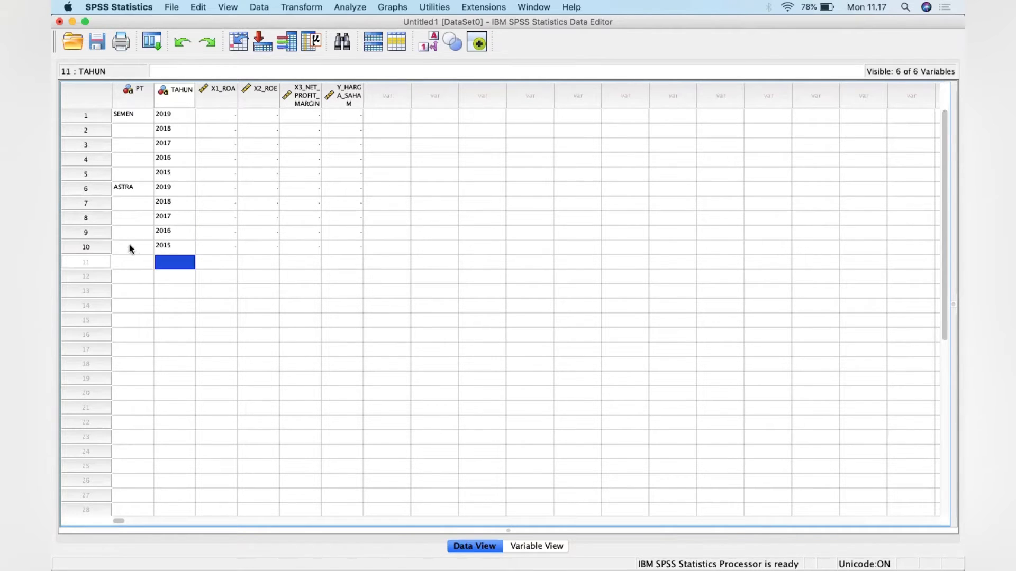
- Check the third company in the Excel source table and enter KIMIA as the PT value of case 11
left_click(132, 262)
key("ctrl+Up")
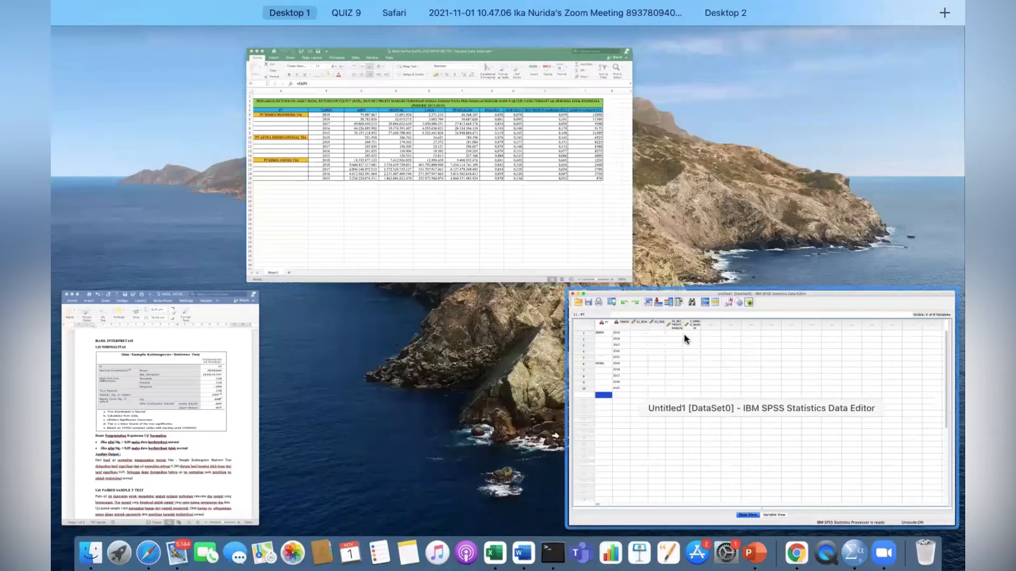
left_click(684, 334)
type("KIMIA")
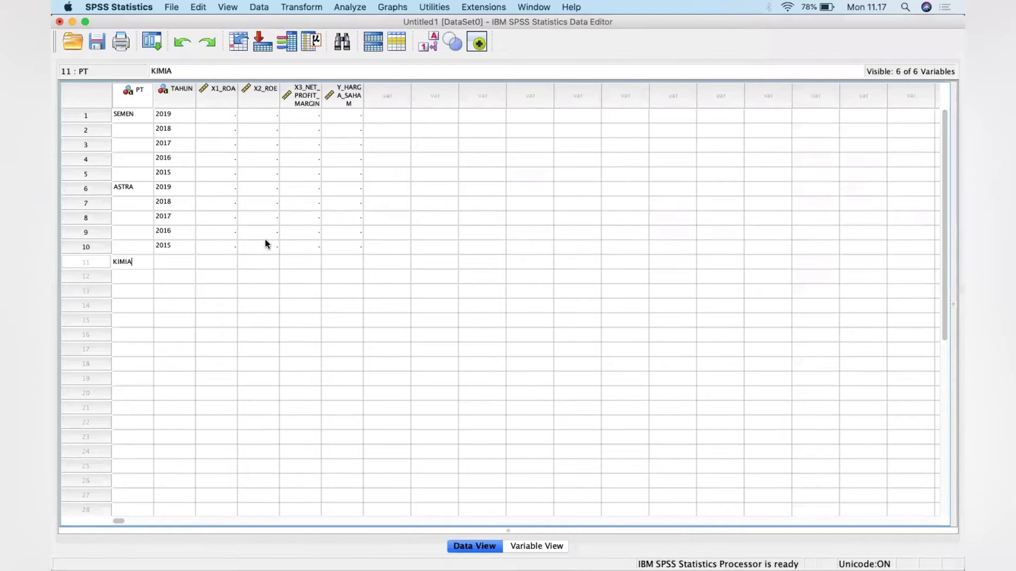
key("Tab")
- Enter 2019, 2018, 2017, 2016 and 2015 in the TAHUN column for the KIMIA cases, rows 11 to 15
type("2019")
key("Return")
type("2")
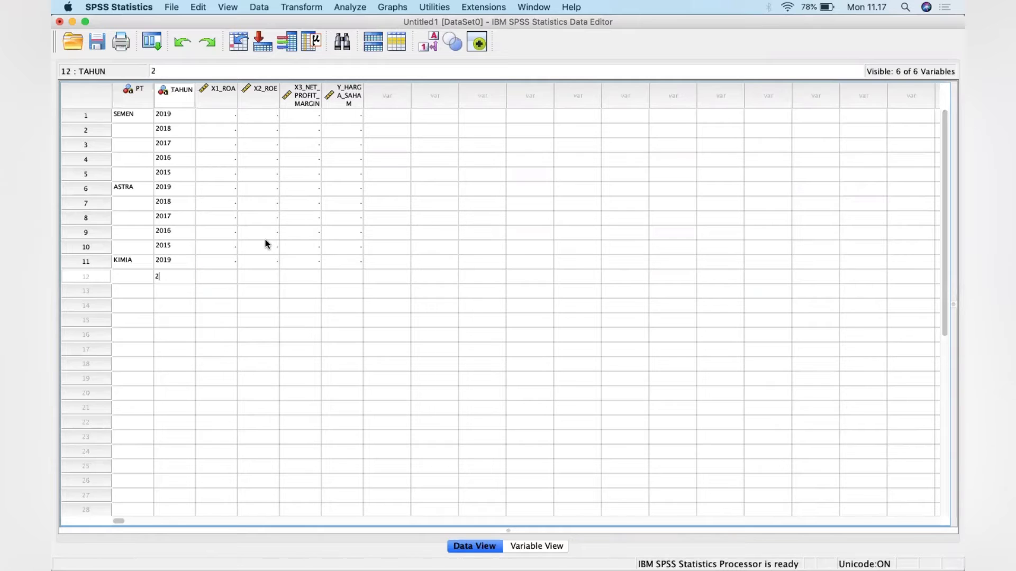
type("018")
key("Return")
type("201")
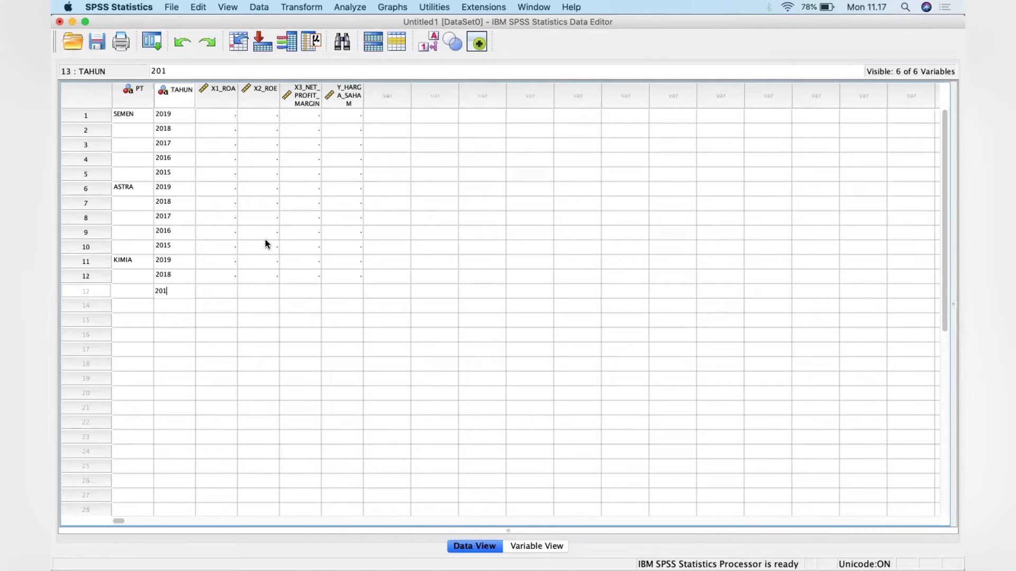
type("7")
key("Return")
type("2016")
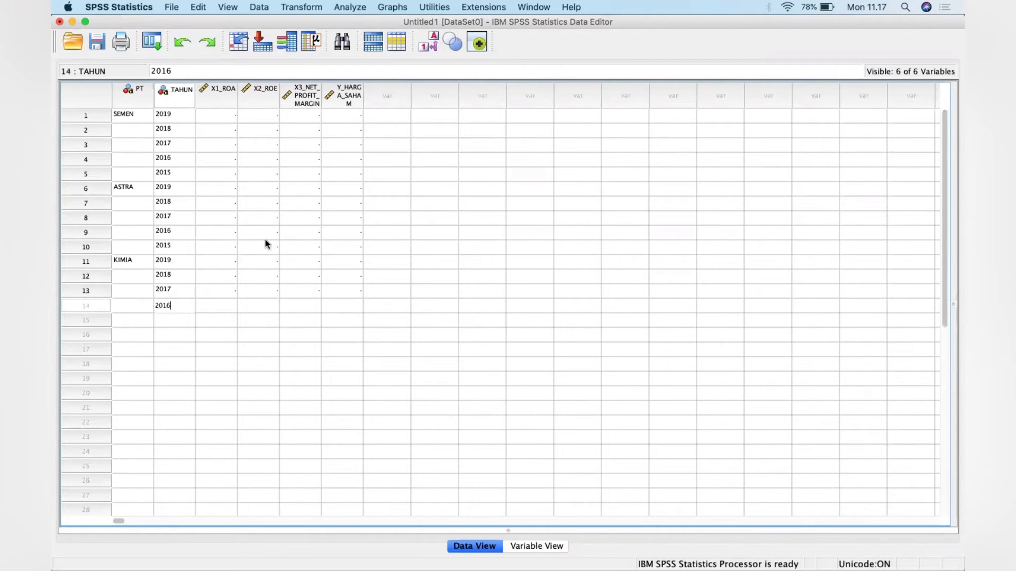
key("Return")
type("2015")
key("Return")
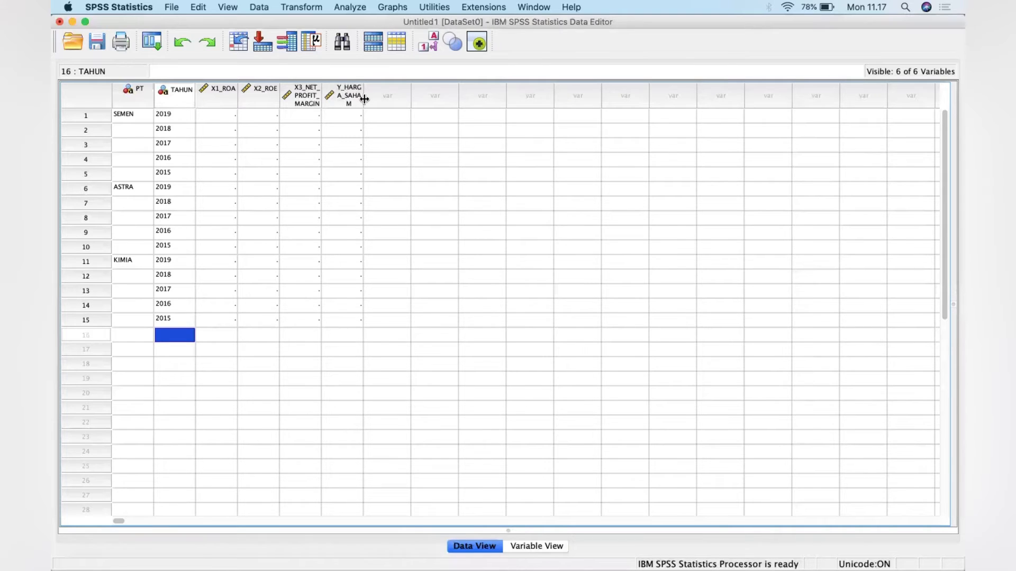
- Switch to the Excel workbook and select the ROA, ROE, Net Profit Margin and Harga Saham values of all three companies
key("ctrl+Up")
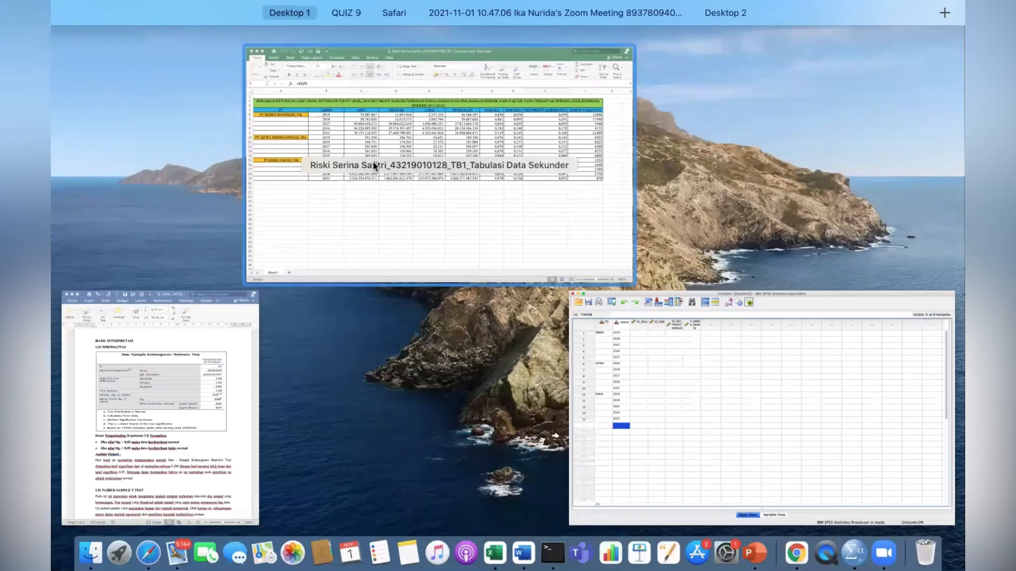
left_click(373, 162)
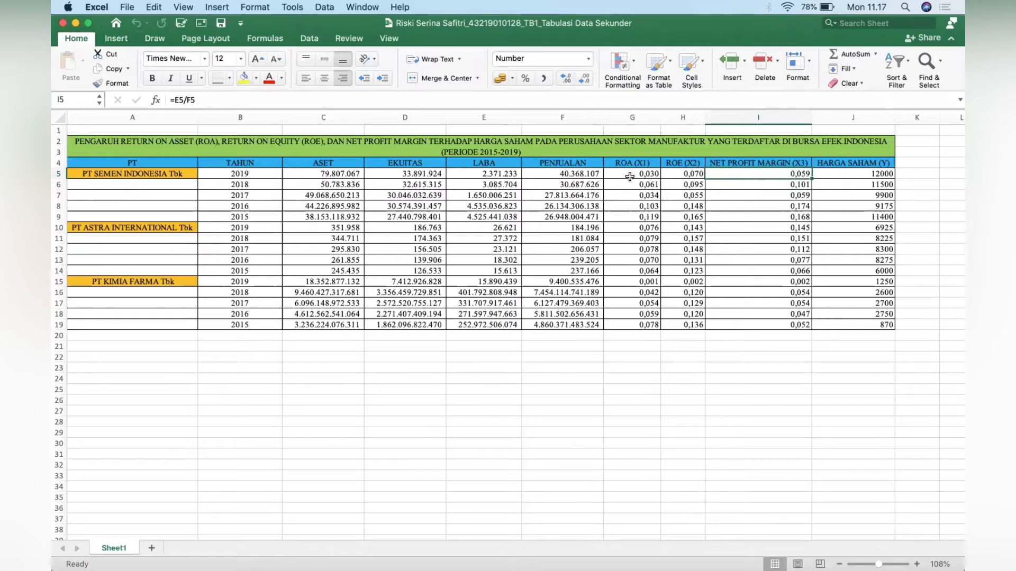
mouse_move(629, 176)
left_mouse_down()
mouse_move(814, 220)
mouse_move(837, 318)
left_mouse_up()
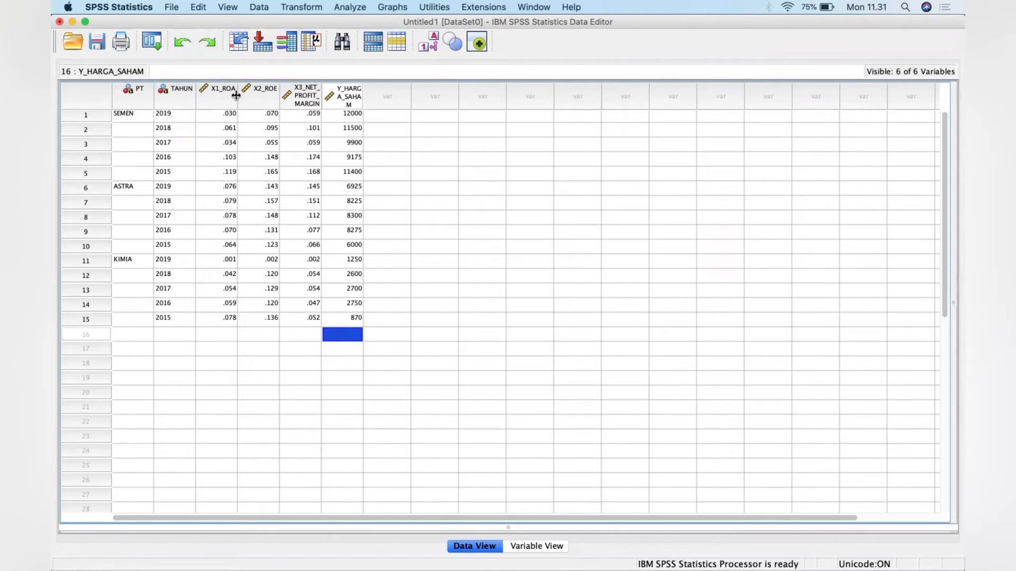
- Start a Linear Regression analysis with Y_HARGA_SAHAM as the dependent variable
left_click(359, 7)
mouse_move(359, 62)
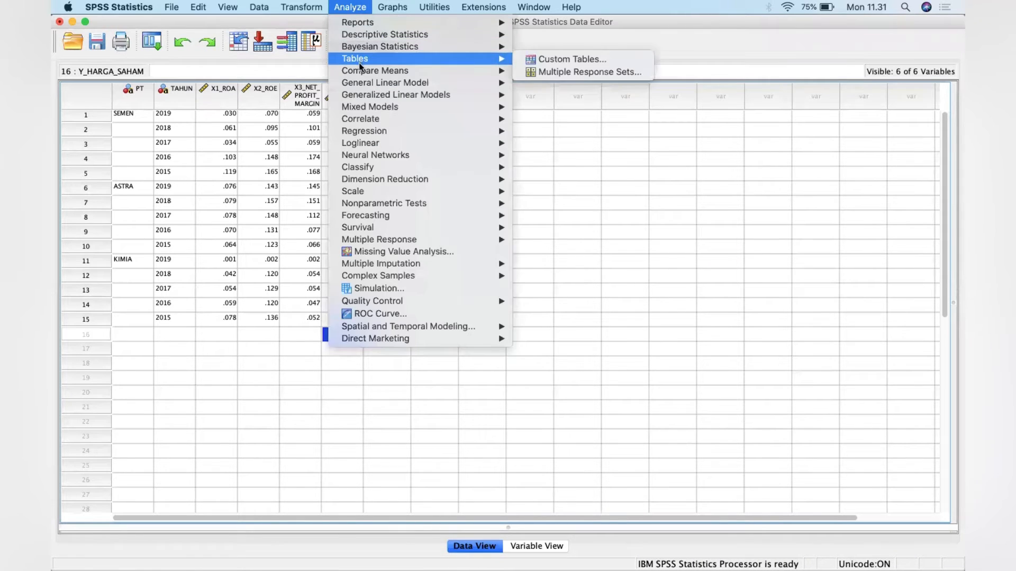
mouse_move(424, 130)
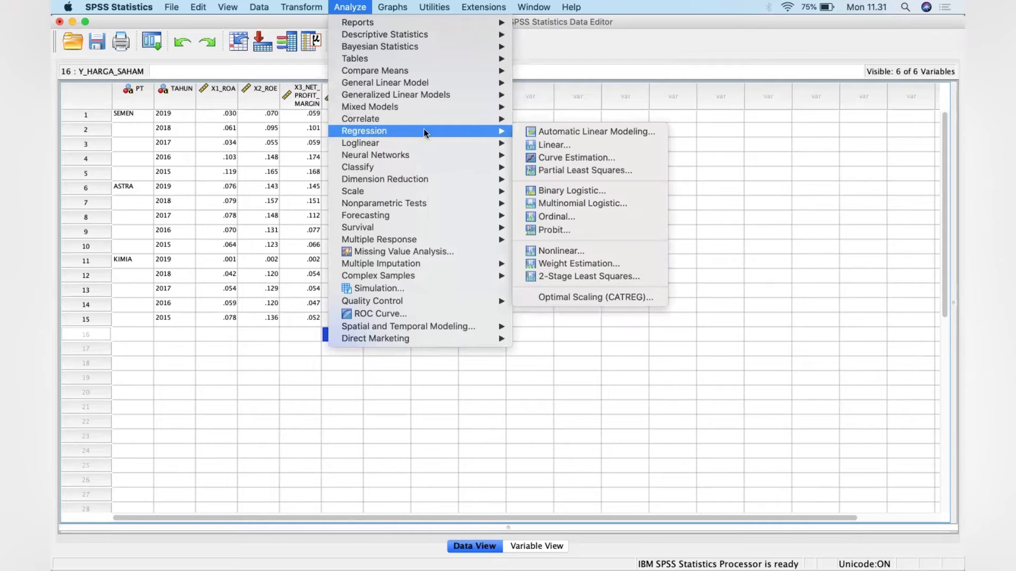
left_click(528, 146)
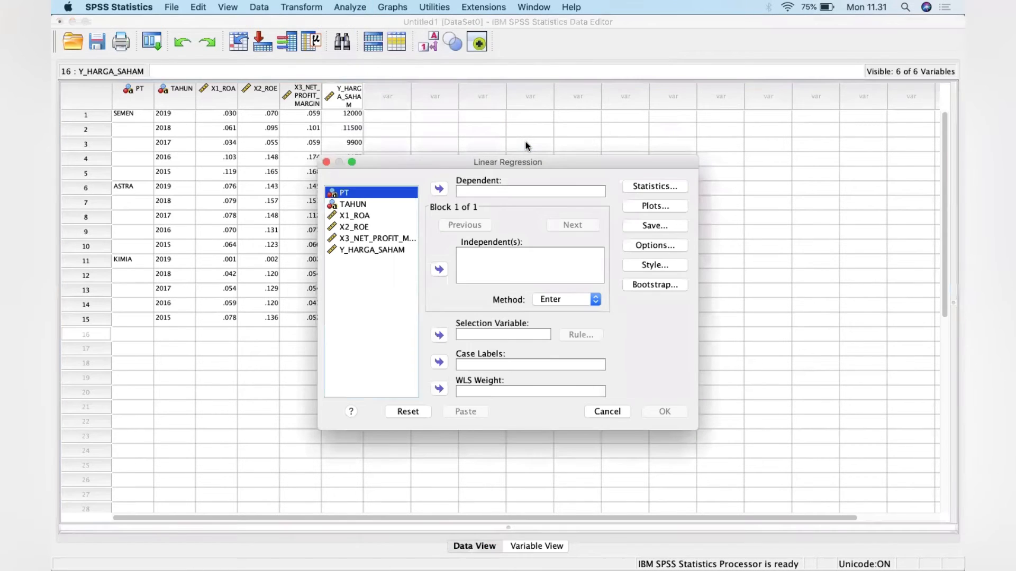
left_click(363, 251)
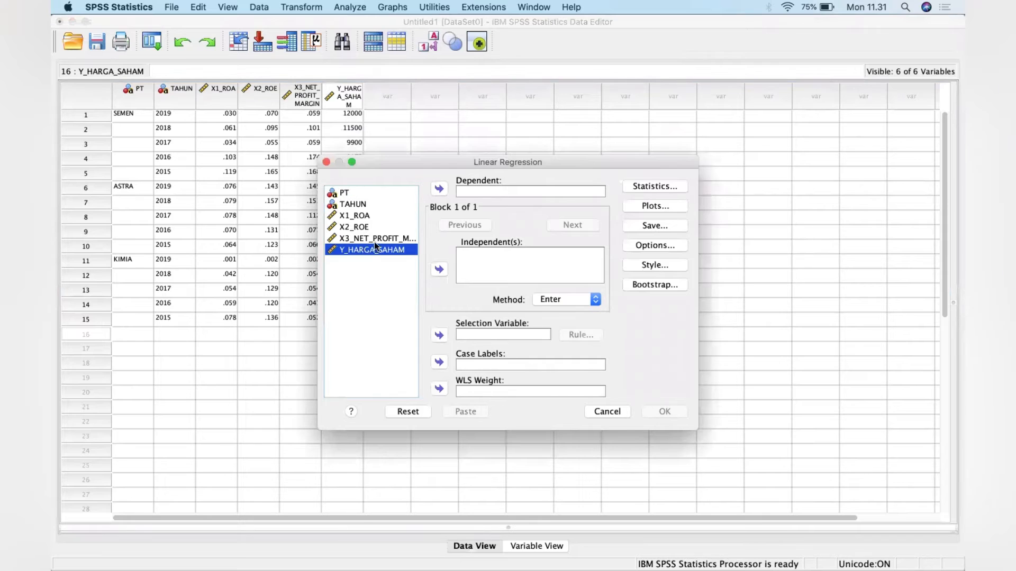
left_click(439, 190)
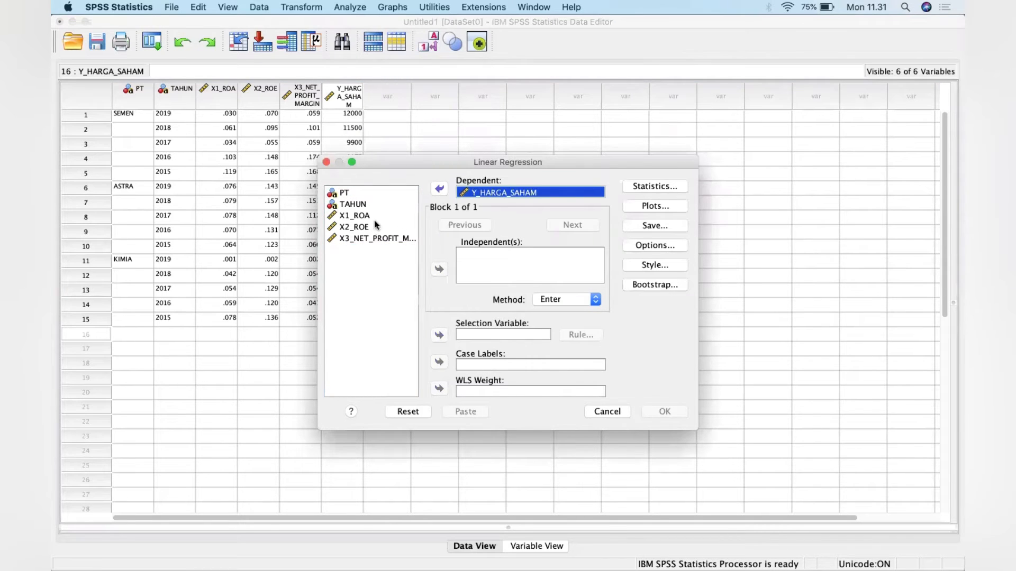
- Add X1_ROA, X2_ROE and X3_NET_PROFIT_MARGIN as the independent variables of the linear regression
left_click(376, 219)
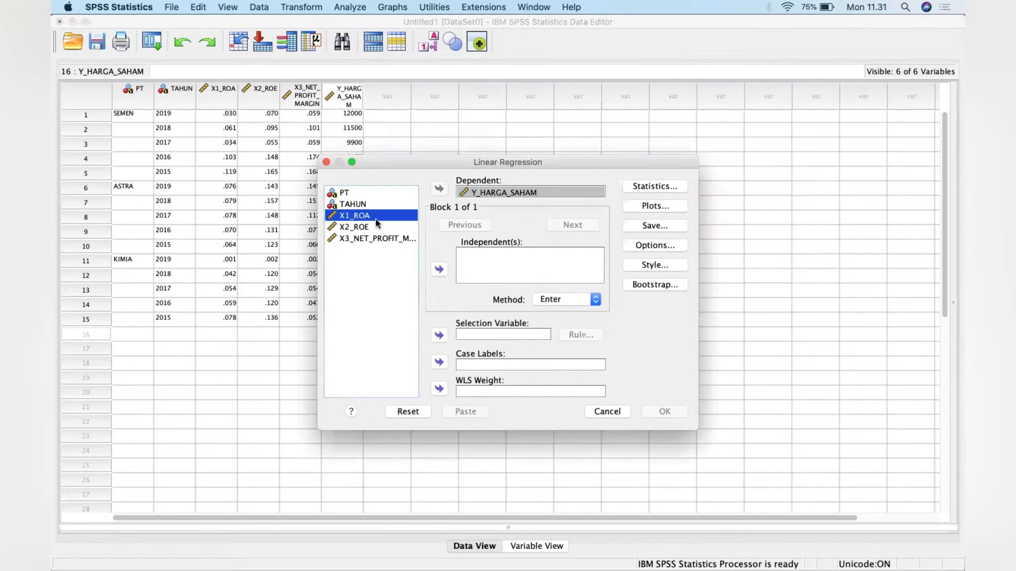
key("shift+Down")
key("shift+Down")
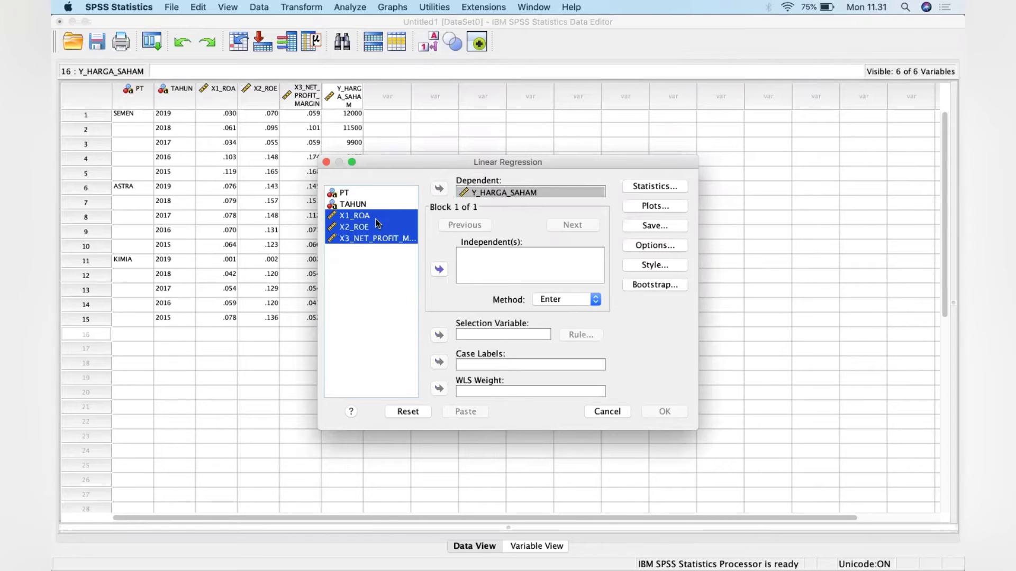
left_click(439, 269)
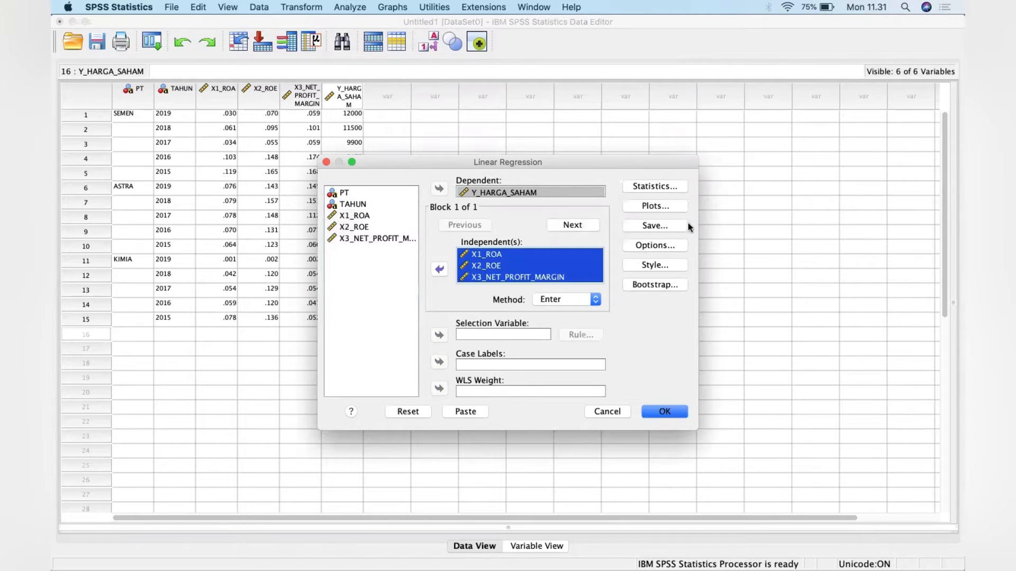
- Have the unstandardized residuals saved as a variable, run the regression and place the output window beside the data
left_click(657, 225)
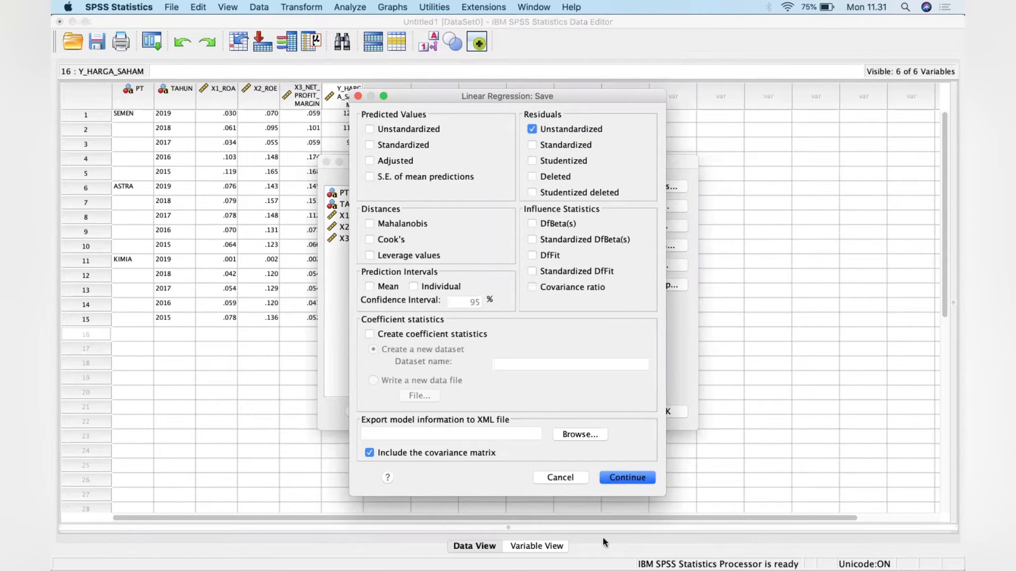
left_click(628, 478)
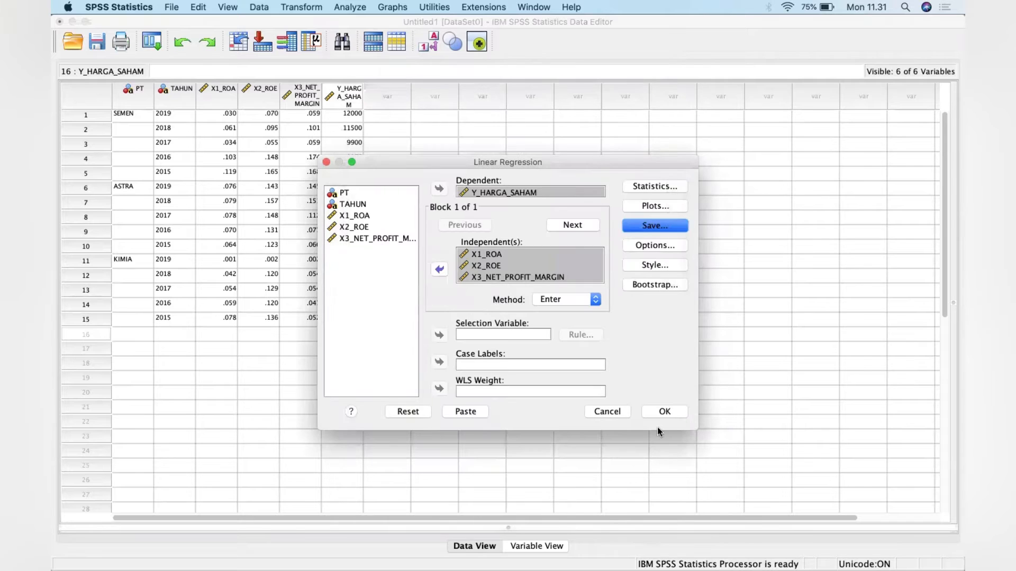
left_click(664, 413)
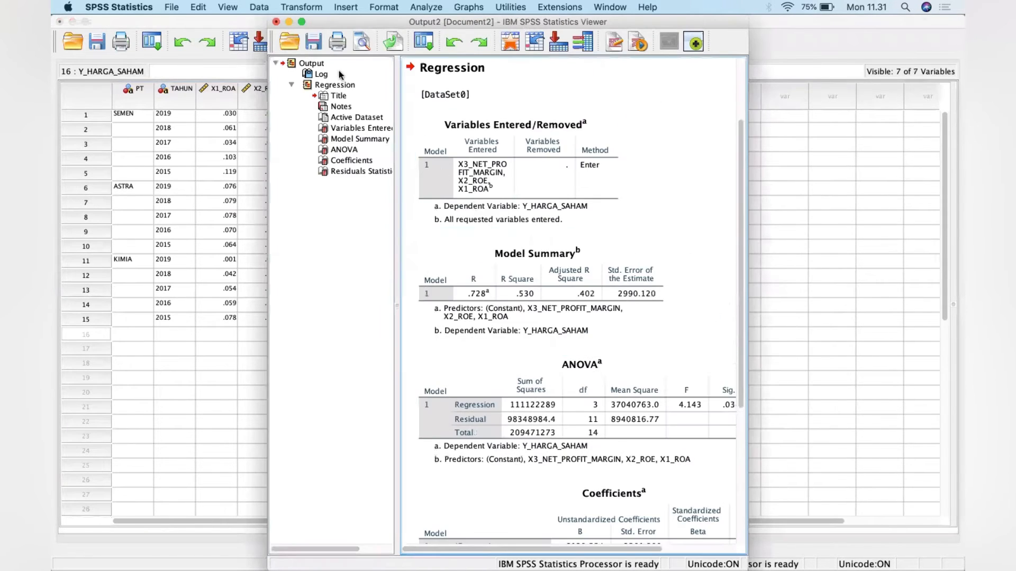
left_click_drag(329, 24, 541, 12)
- Compute a new variable ABSUT from the saved residuals with the expression ABS(RES_1)
left_click(305, 7)
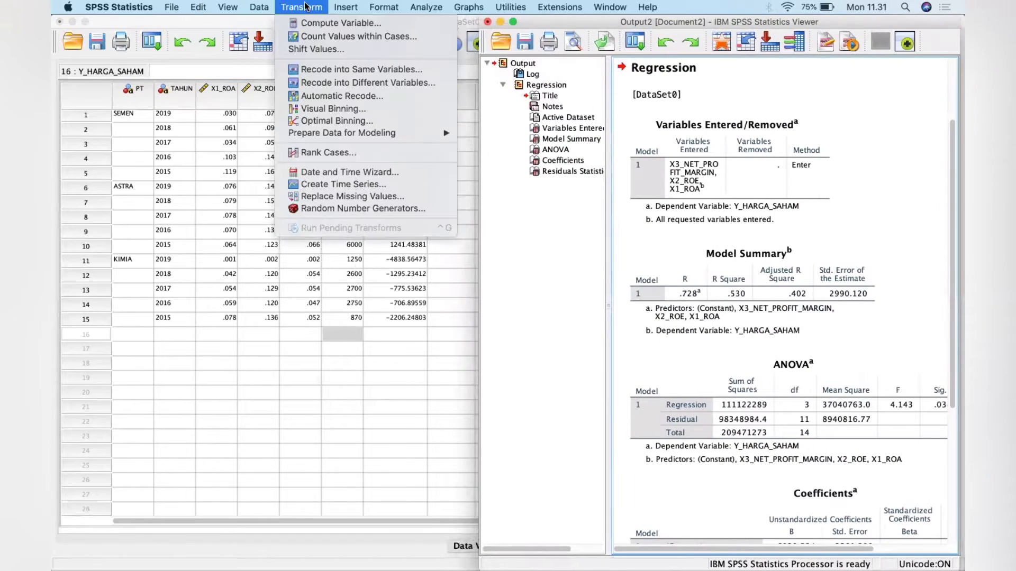
left_click(307, 24)
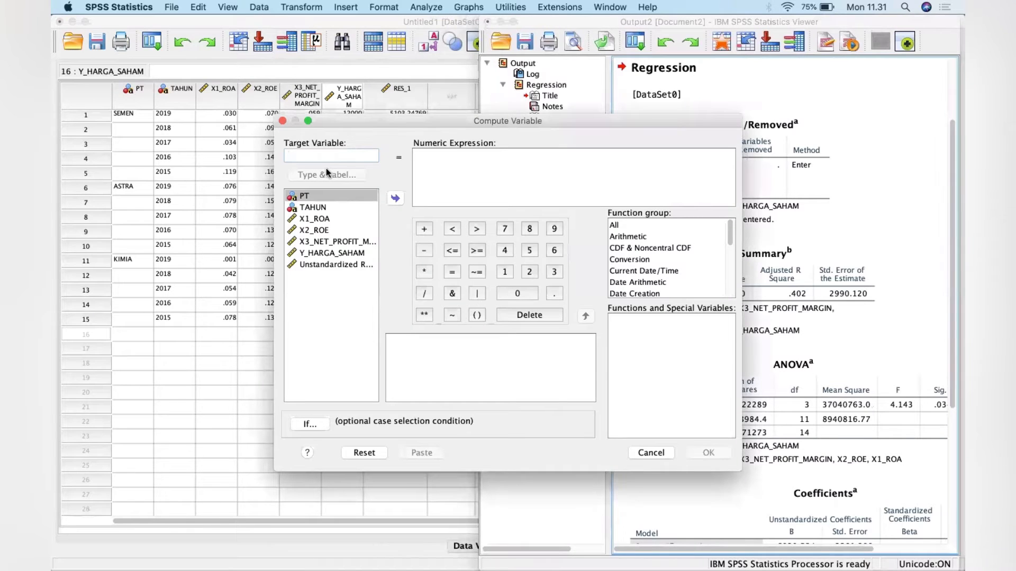
type("ABSUT")
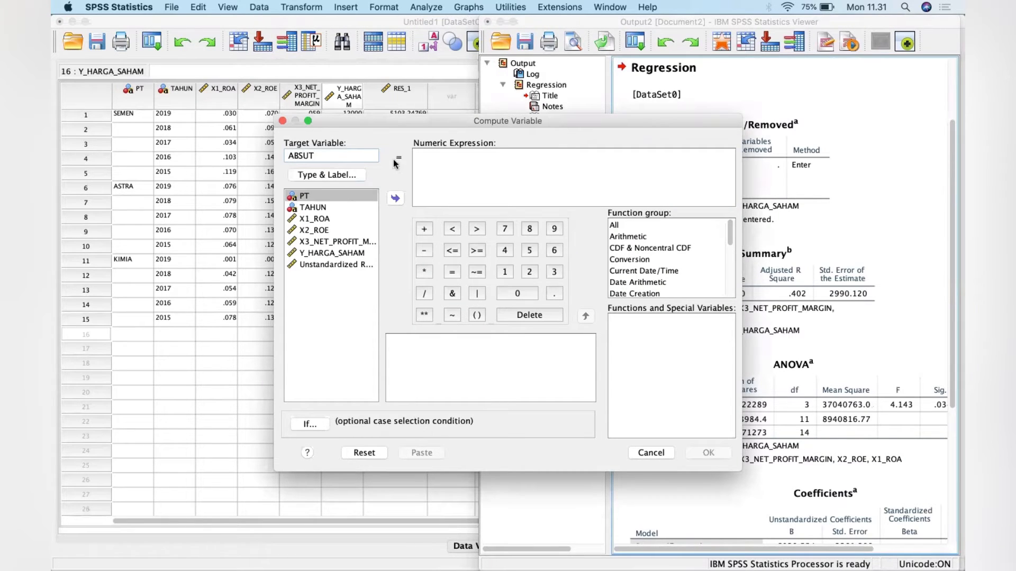
left_click(452, 169)
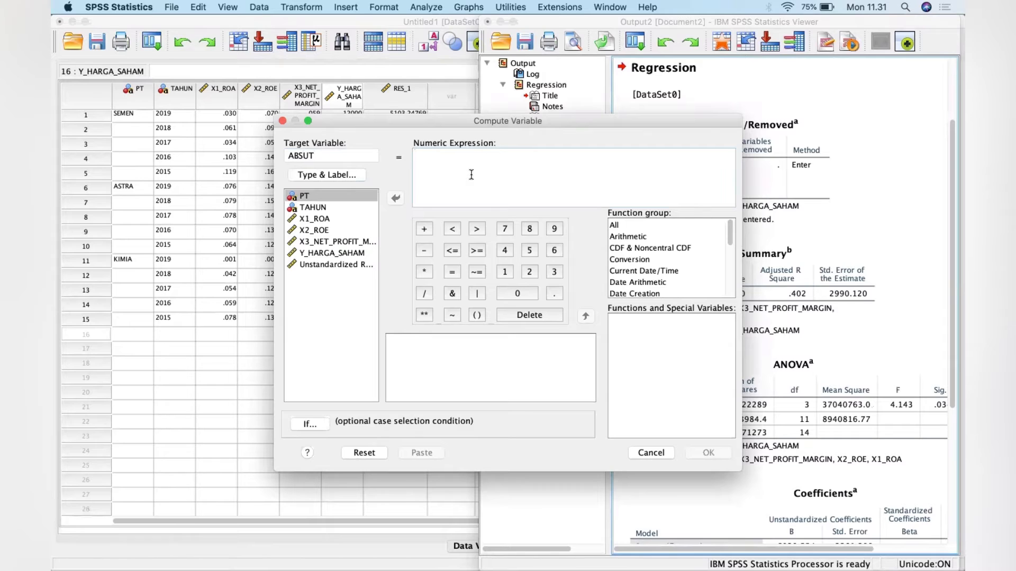
type("ABS")
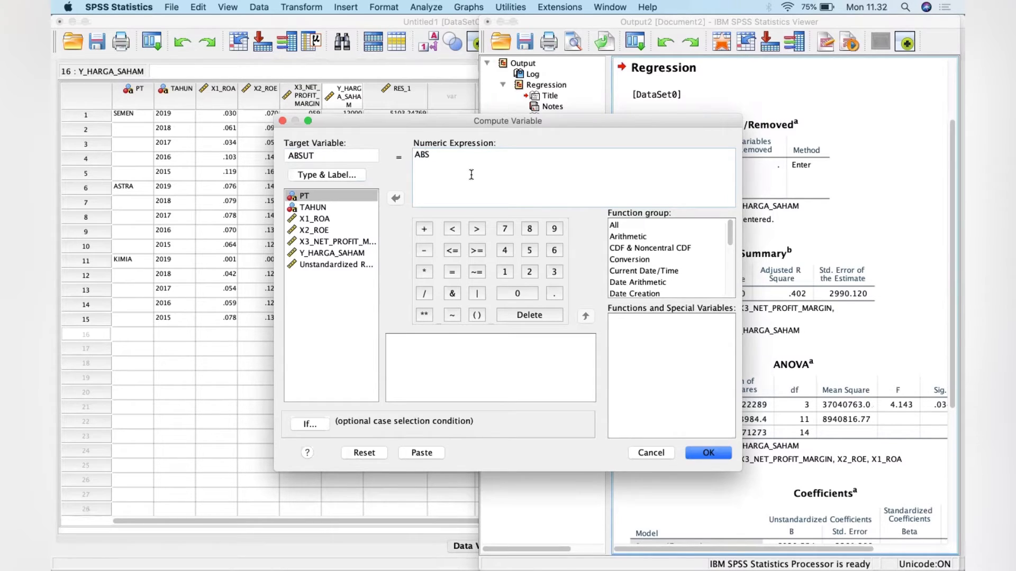
type("(")
left_click(319, 265)
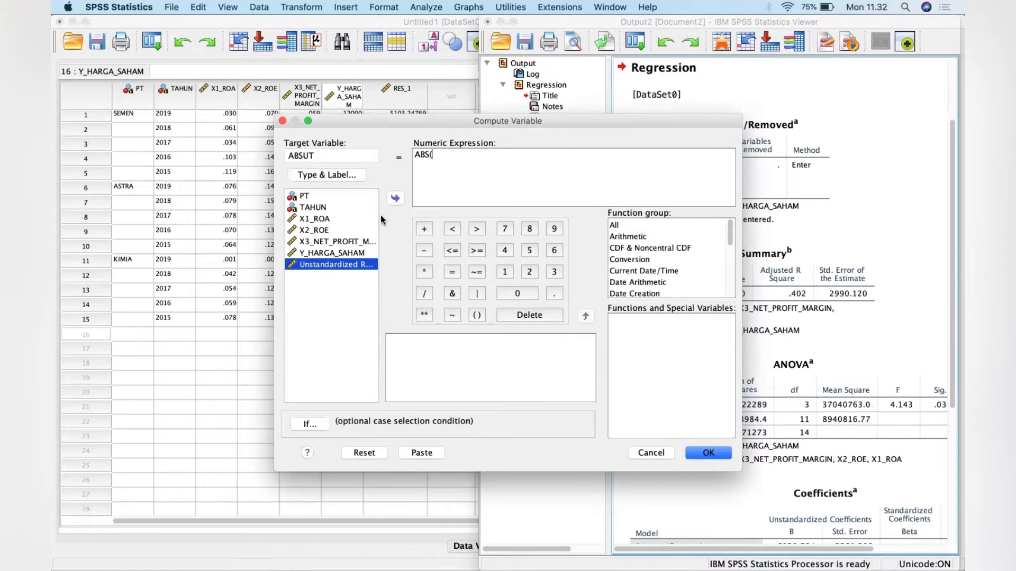
left_click(395, 198)
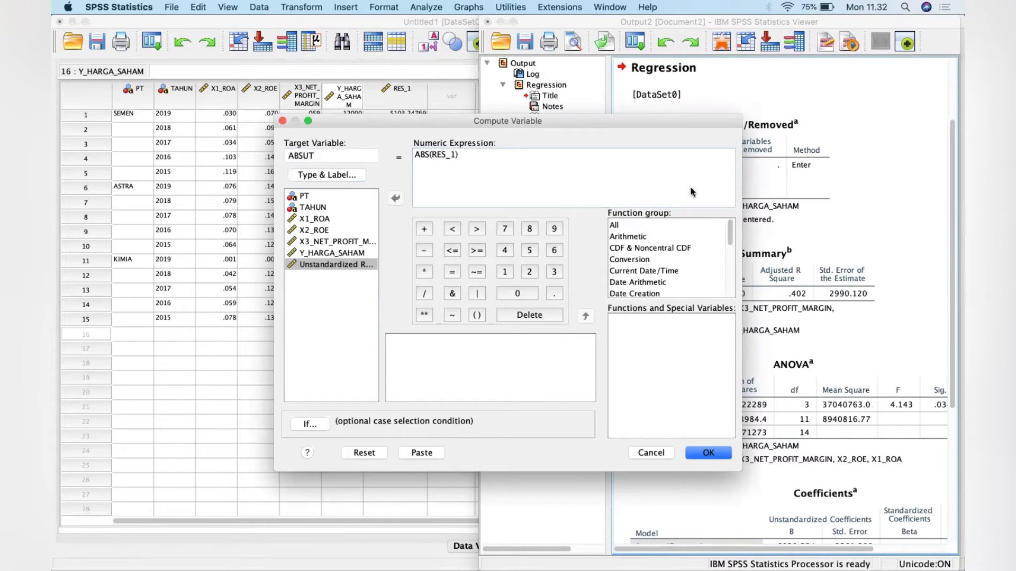
left_click(616, 226)
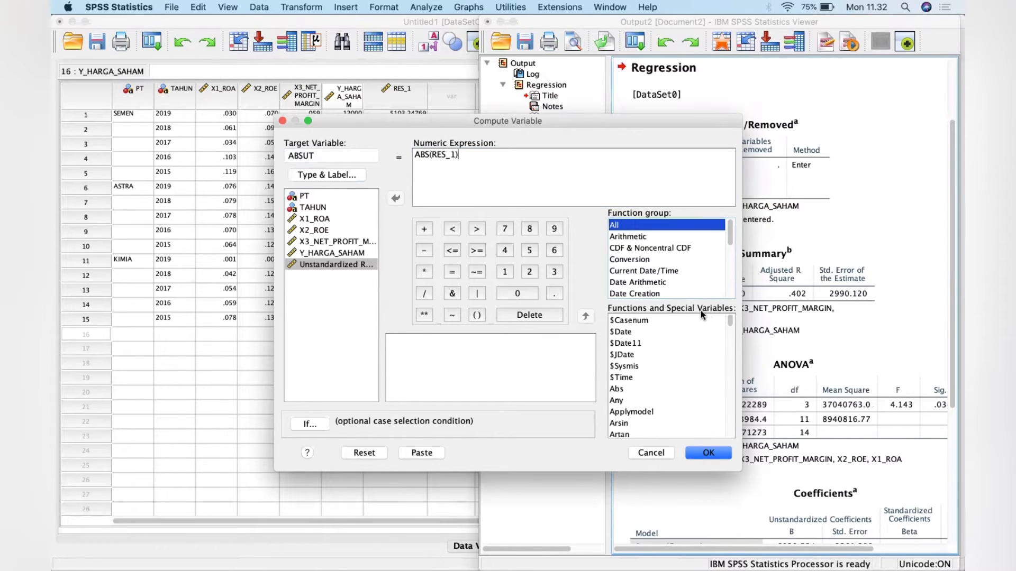
left_click(625, 391)
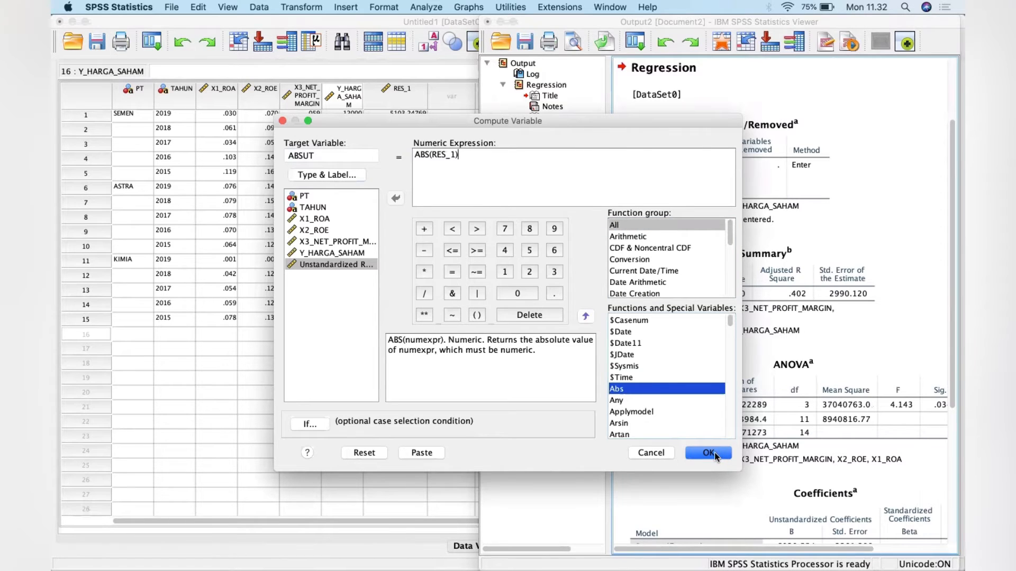
left_click(713, 454)
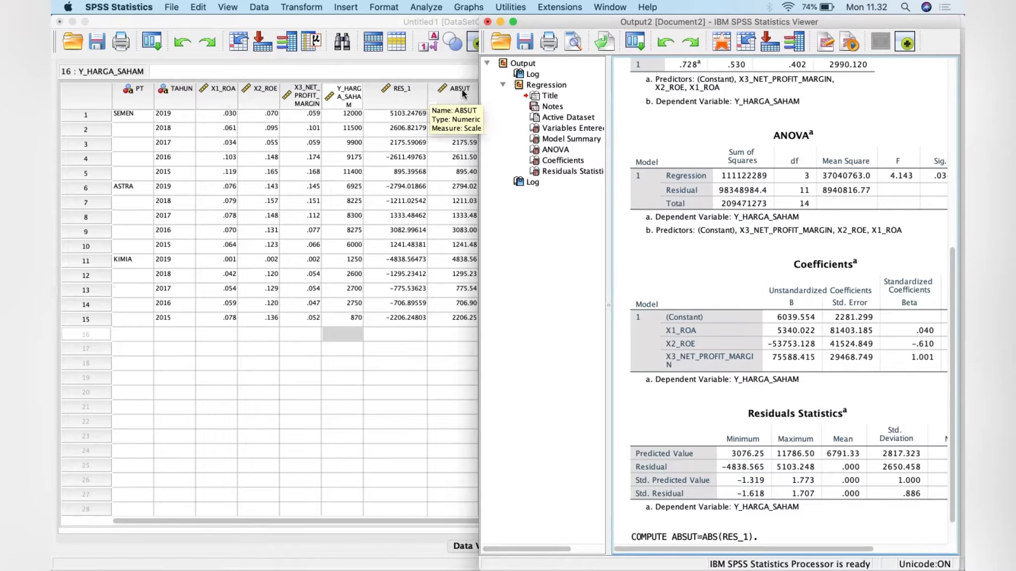
- Start a legacy One-Sample Kolmogorov-Smirnov test with the unstandardized residual as the test variable
left_click(427, 6)
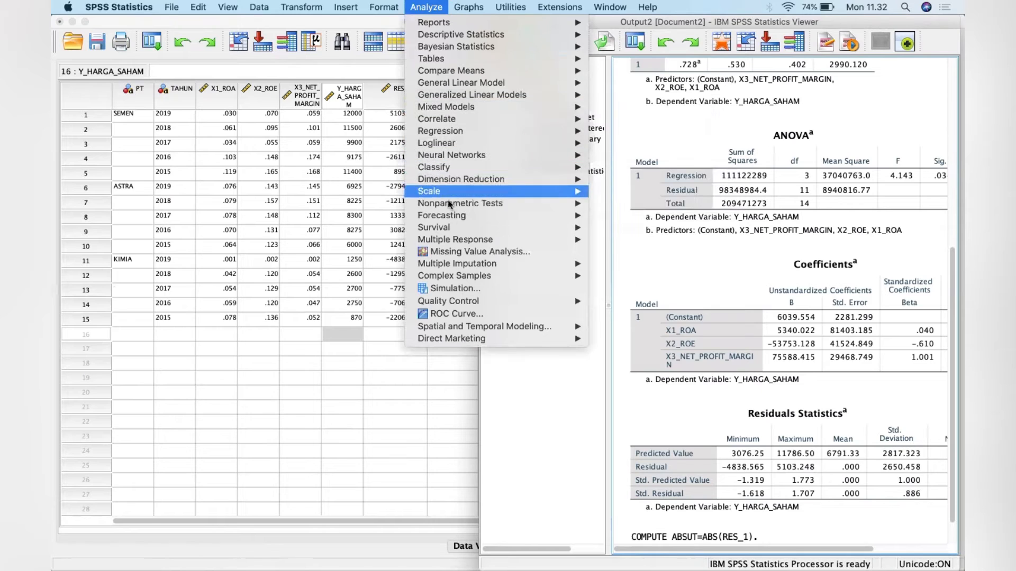
mouse_move(450, 205)
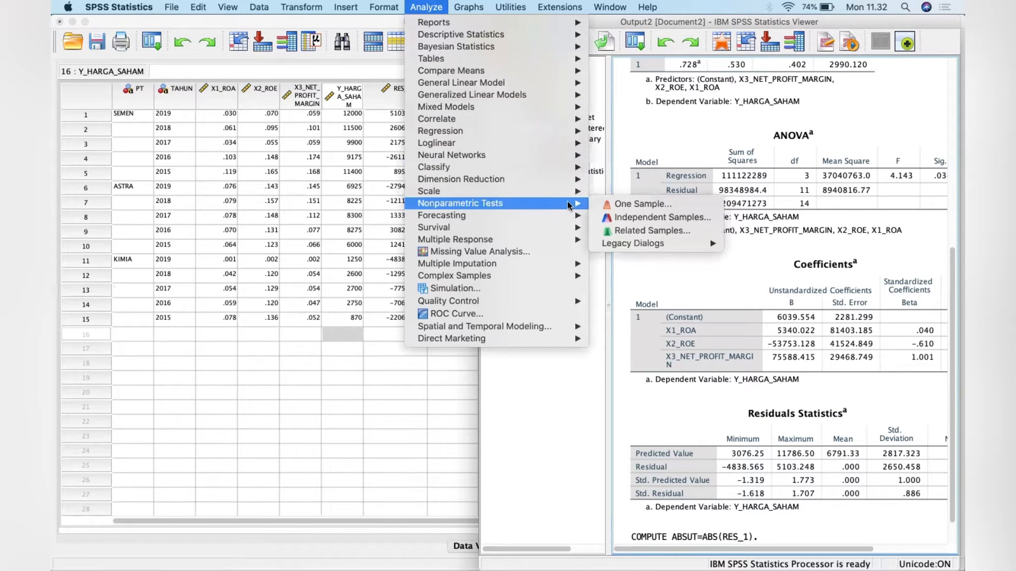
mouse_move(617, 244)
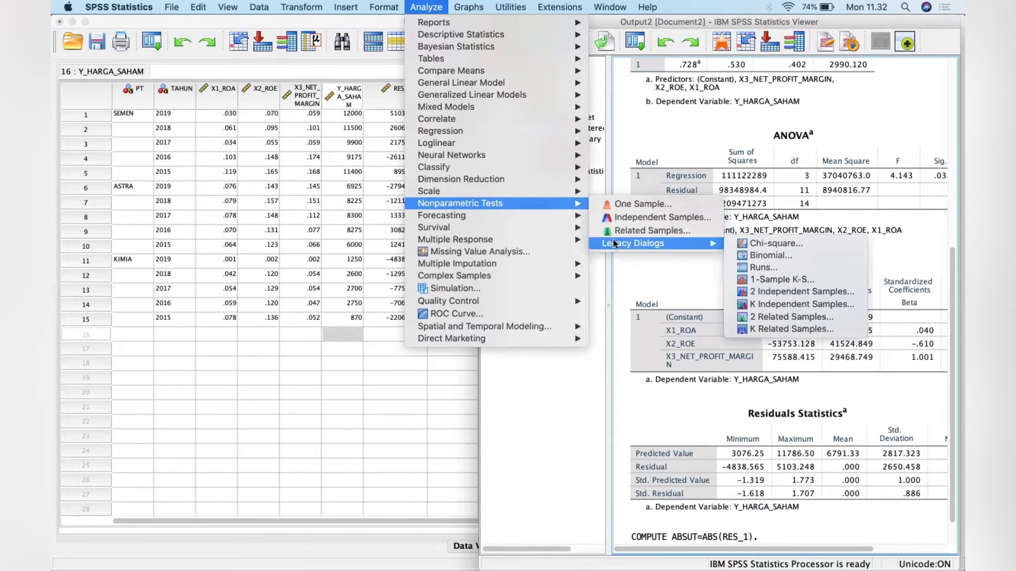
left_click(755, 281)
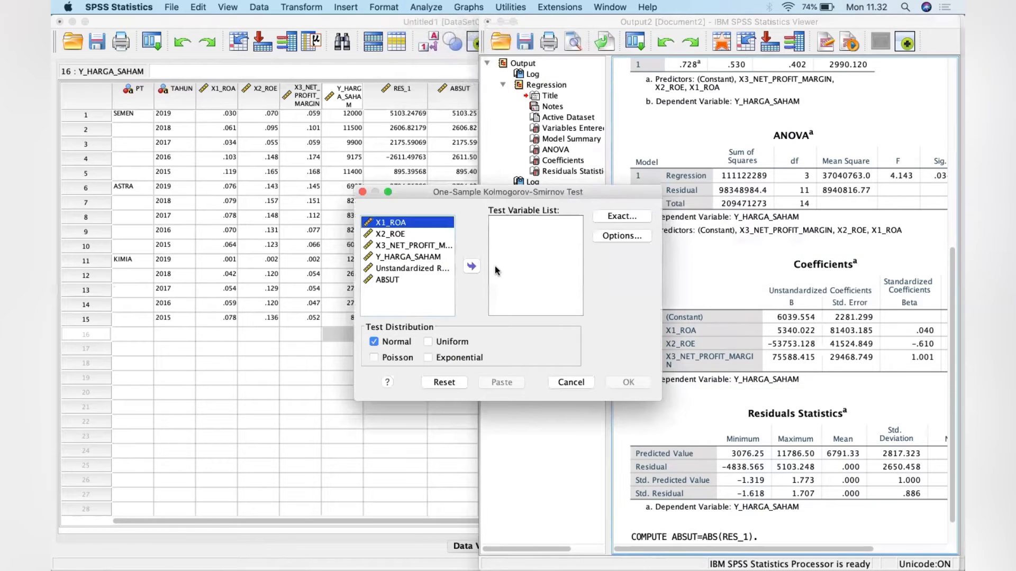
left_click(407, 270)
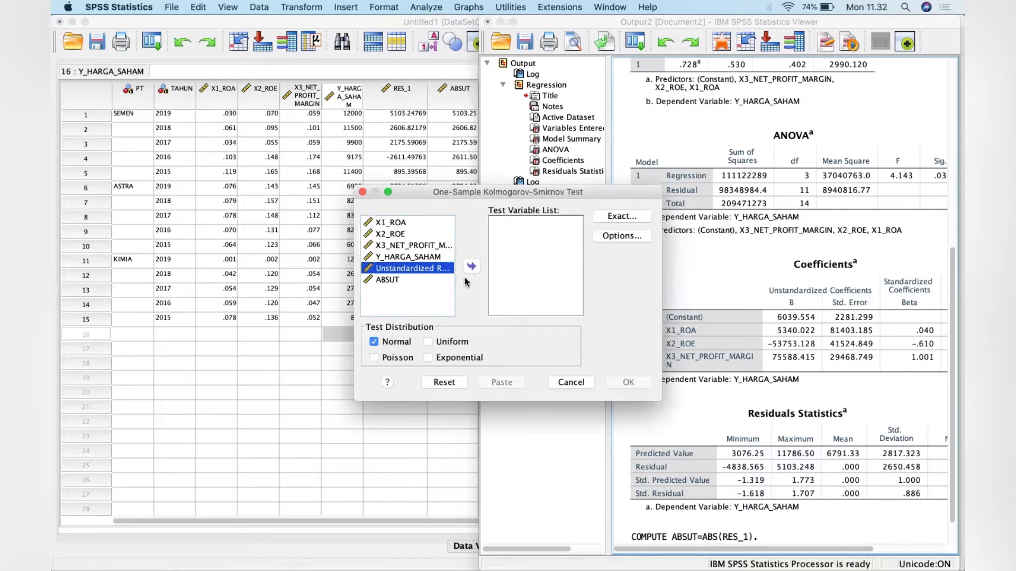
left_click(471, 266)
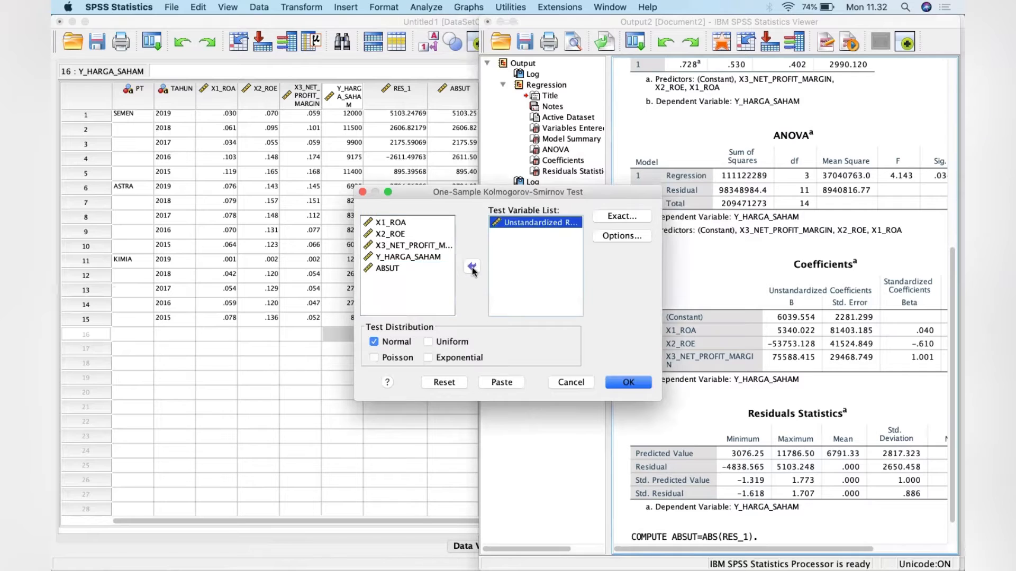
- Set the exact test method to Monte Carlo with 99% confidence and 10000 samples, and run the normality test
left_click(617, 217)
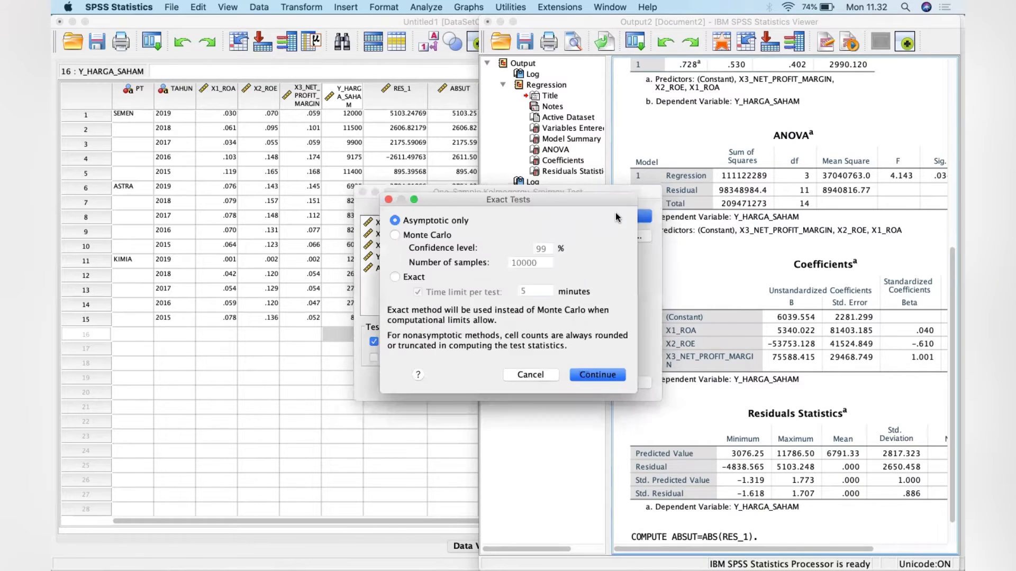
left_click(395, 236)
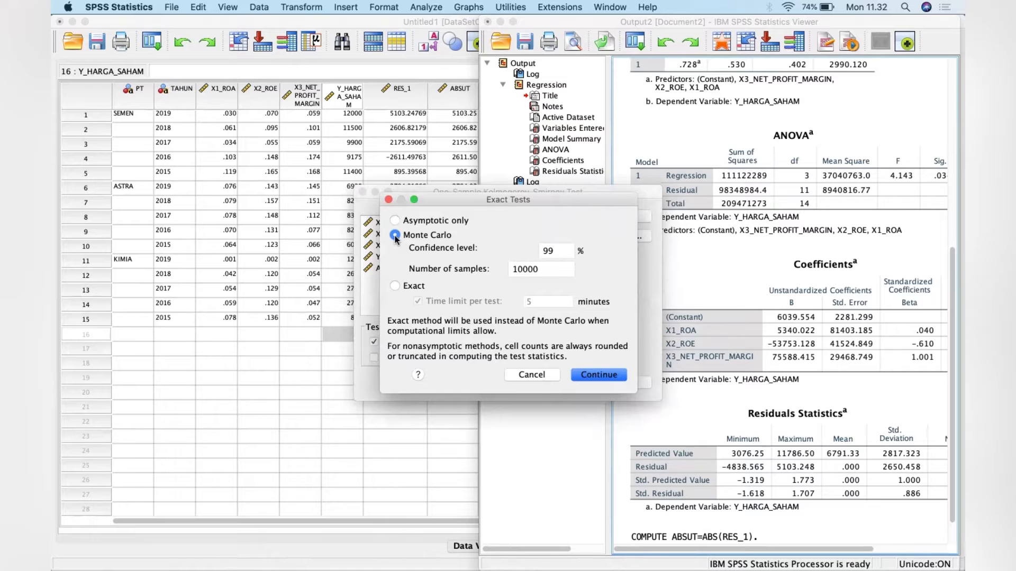
left_click(594, 378)
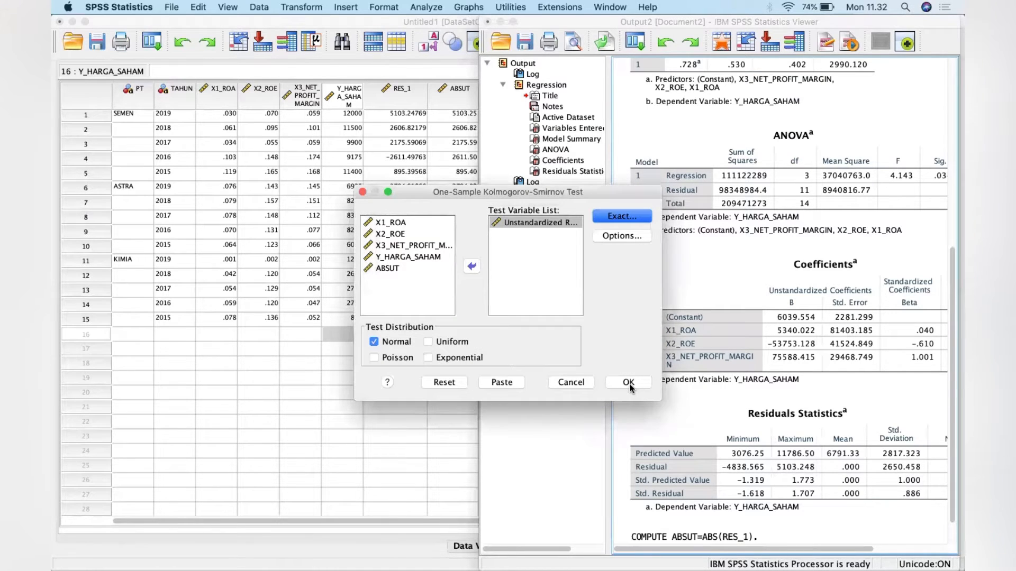
left_click(628, 383)
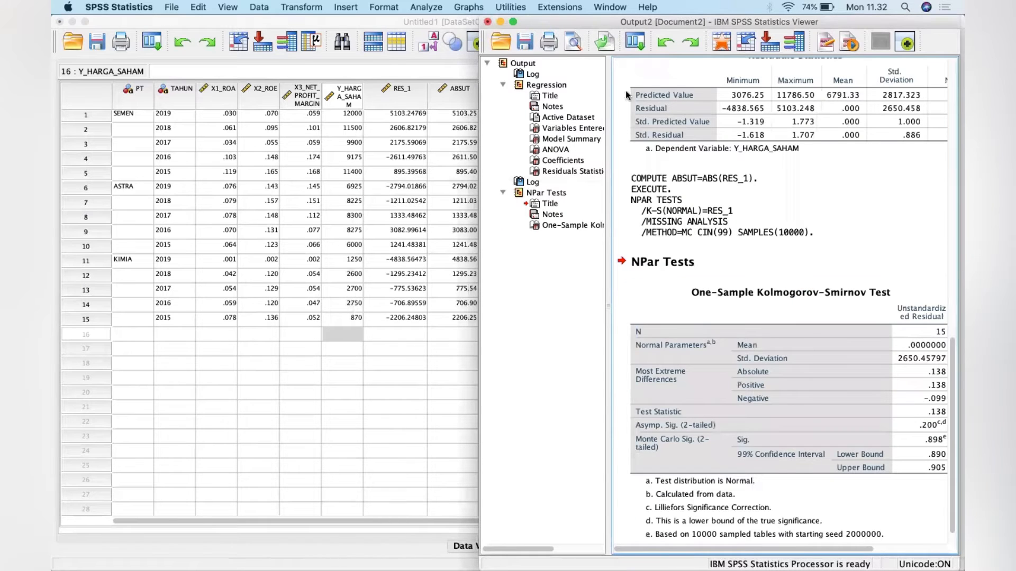
- Examine the One-Sample Kolmogorov-Smirnov Test table in the NPar Tests output
left_click(704, 259)
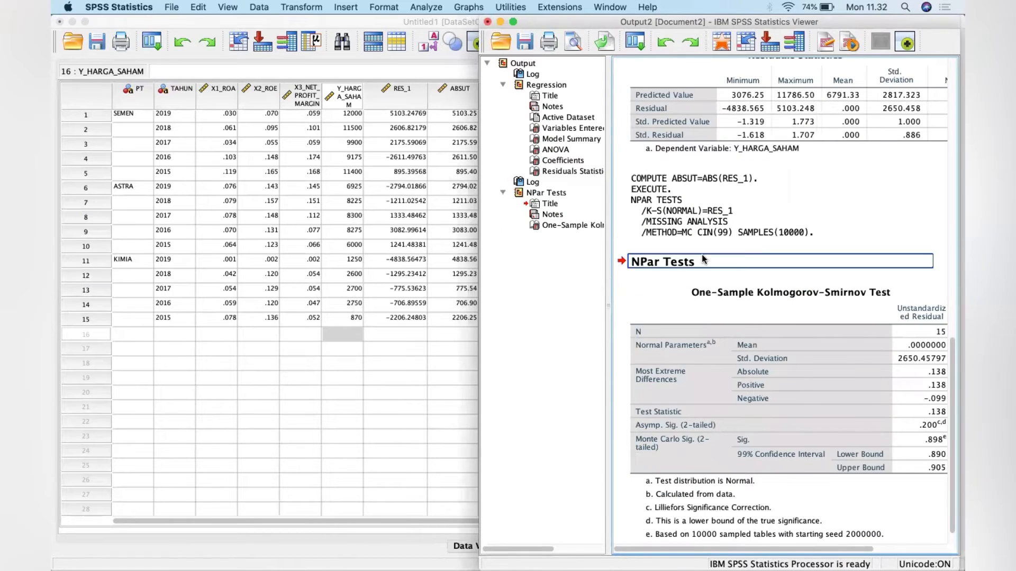
scroll(702, 259, "down", 1)
left_click(705, 297)
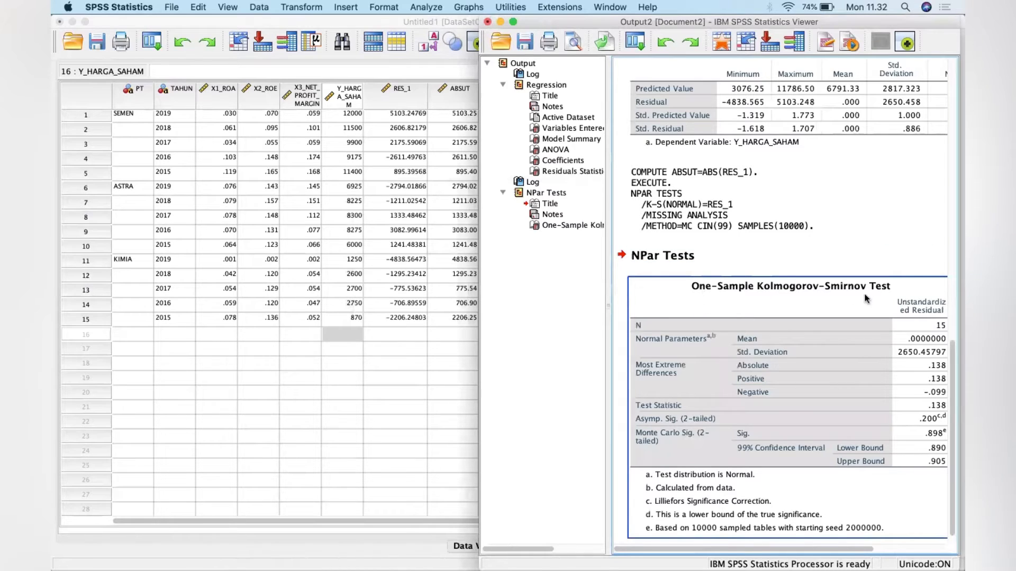
- Switch to the HASIL INTERPRETASI document in Word and compare its Uji Normalitas section with the Kolmogorov-Smirnov output
key("ctrl+Up")
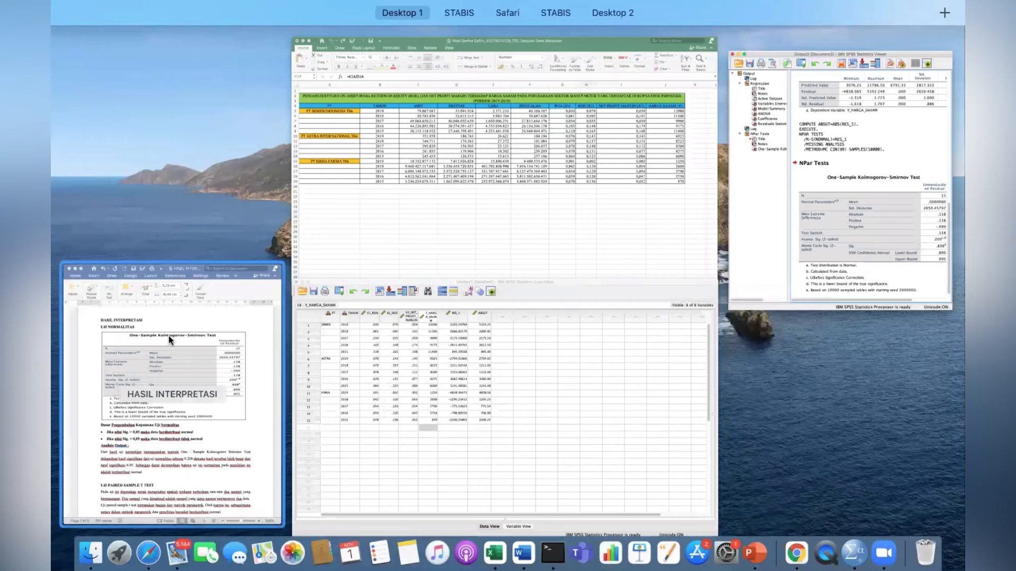
left_click(169, 335)
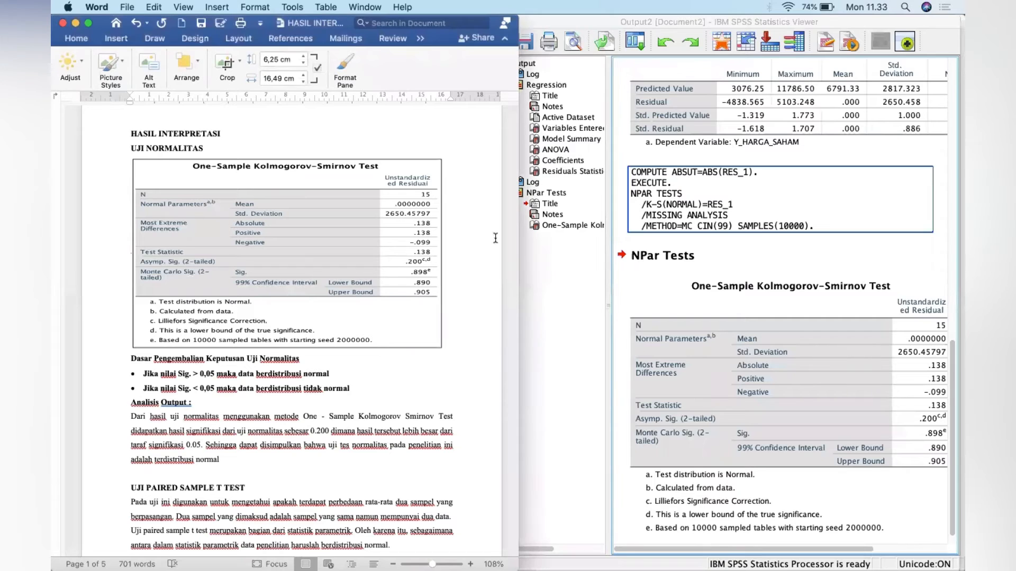
scroll(270, 234, "down", 3)
scroll(271, 233, "down", 1)
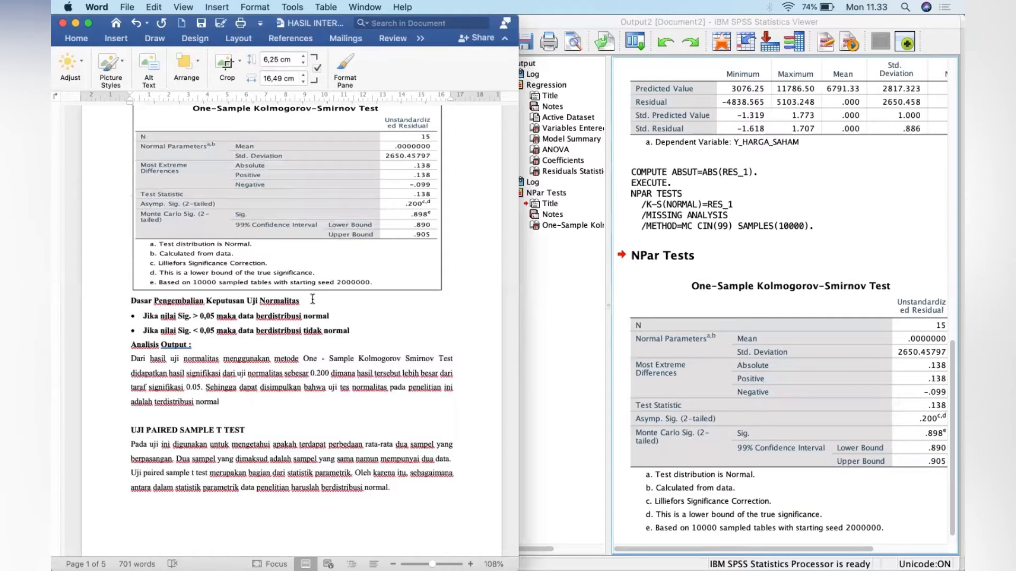
left_click(793, 226)
scroll(794, 207, "down", 1)
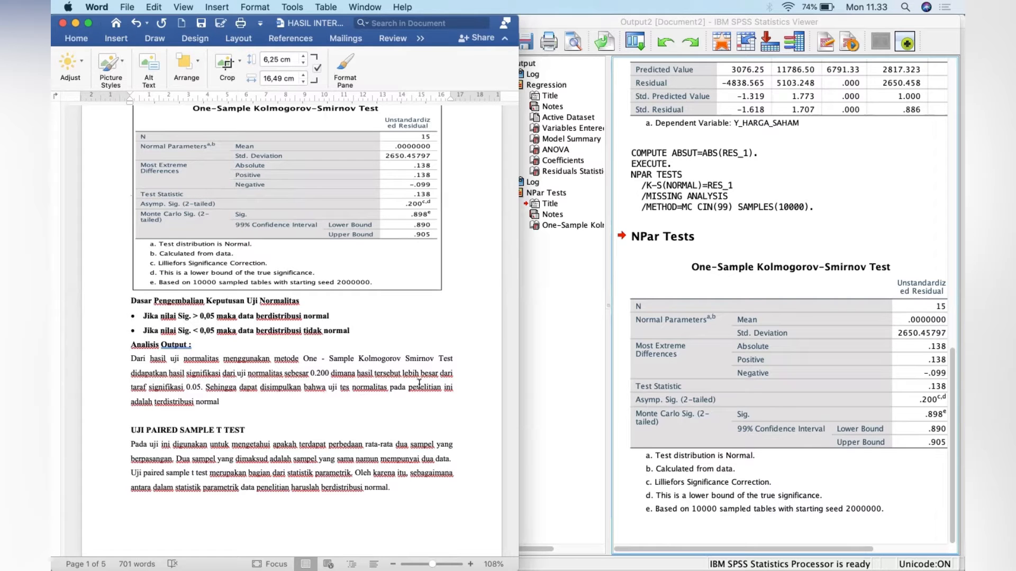
- Switch to the SPSS Data Editor and start a Paired-Samples T Test, moving its dialog clear of the screen corner
key("ctrl+Up")
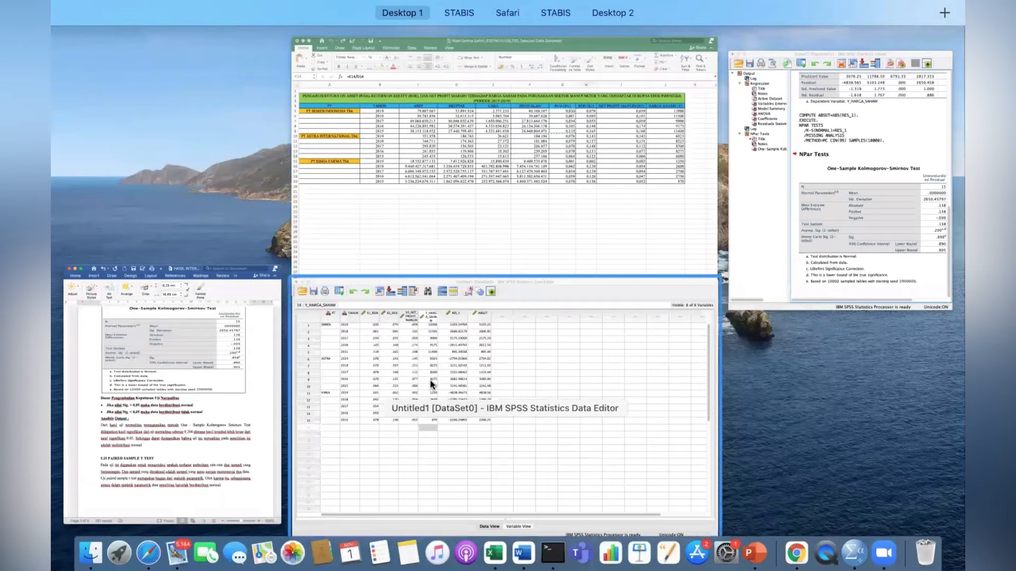
left_click(431, 384)
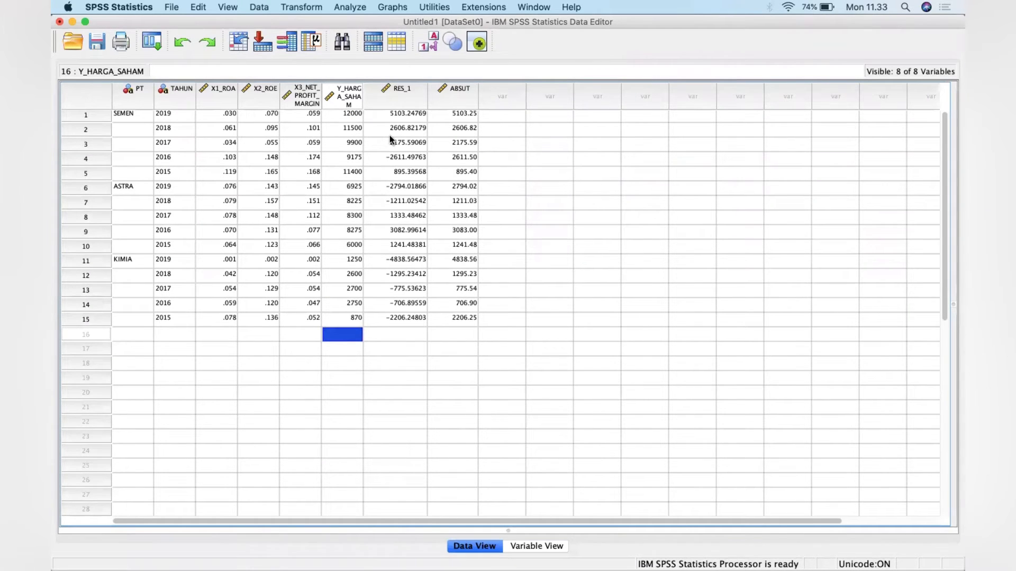
left_click(353, 7)
mouse_move(415, 70)
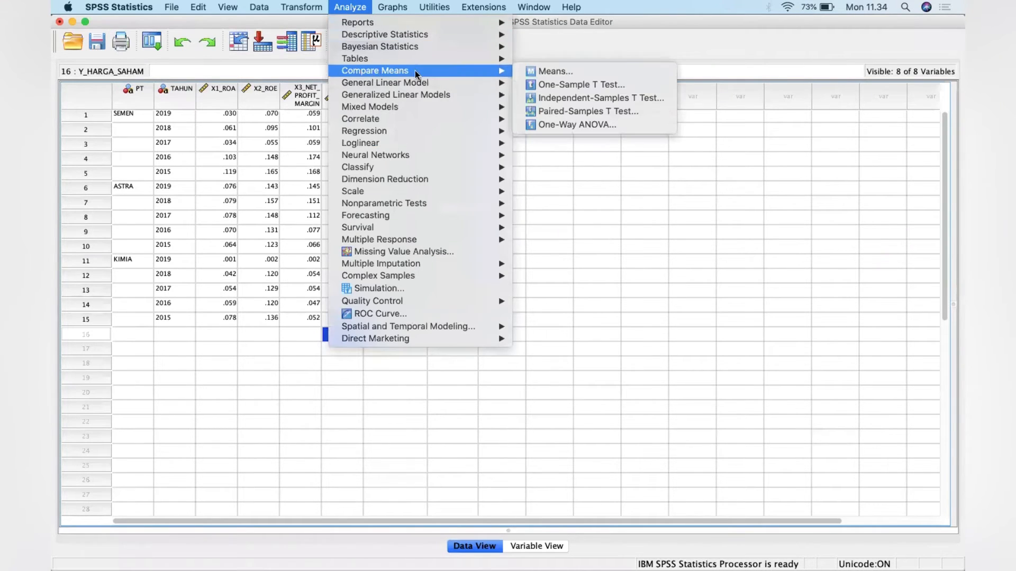
left_click(546, 109)
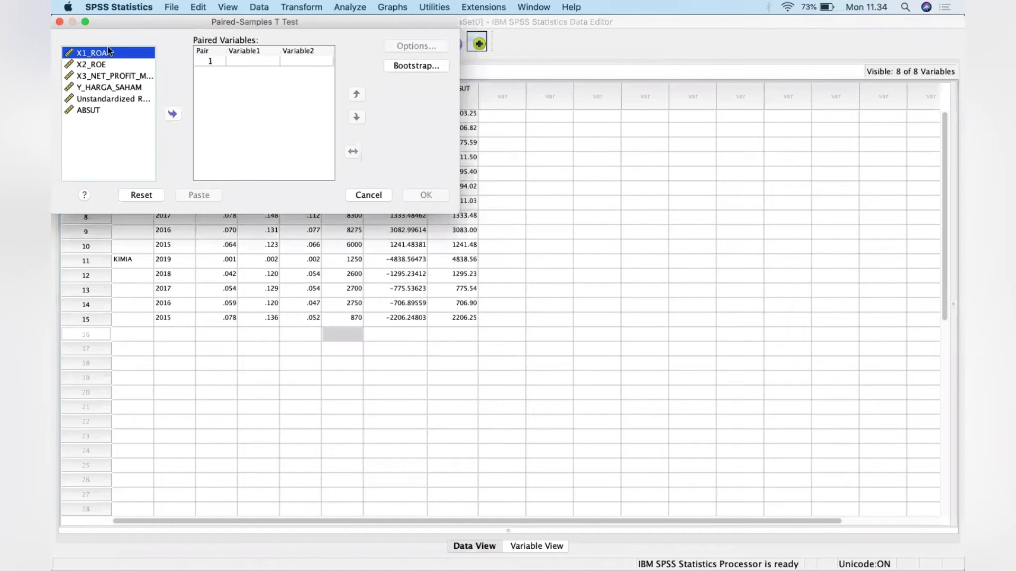
left_click_drag(203, 23, 281, 136)
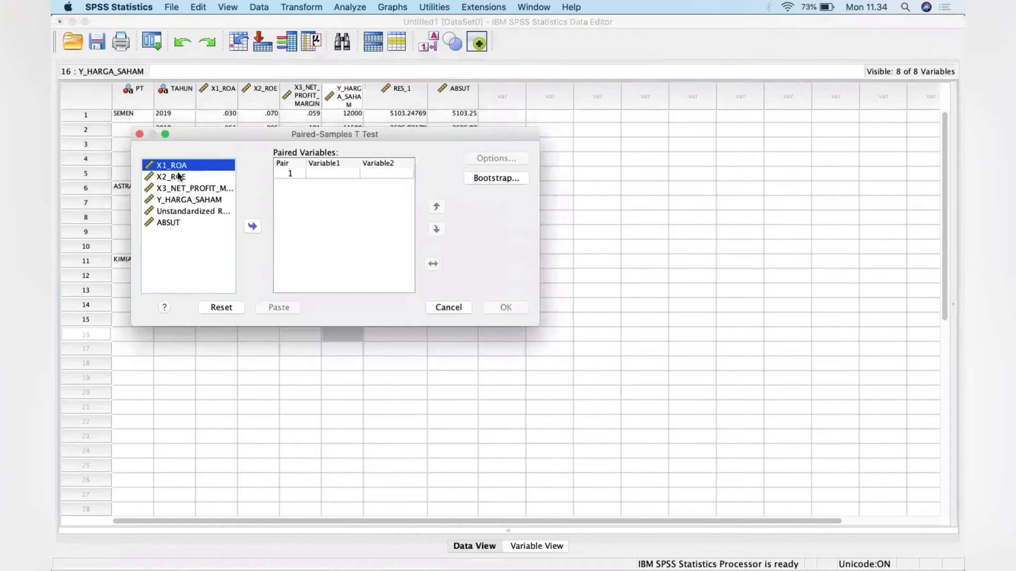
- Pair X1_ROA with Y_HARGA_SAHAM as the first pair and X2_ROE with Y_HARGA_SAHAM as the second
left_click(252, 226)
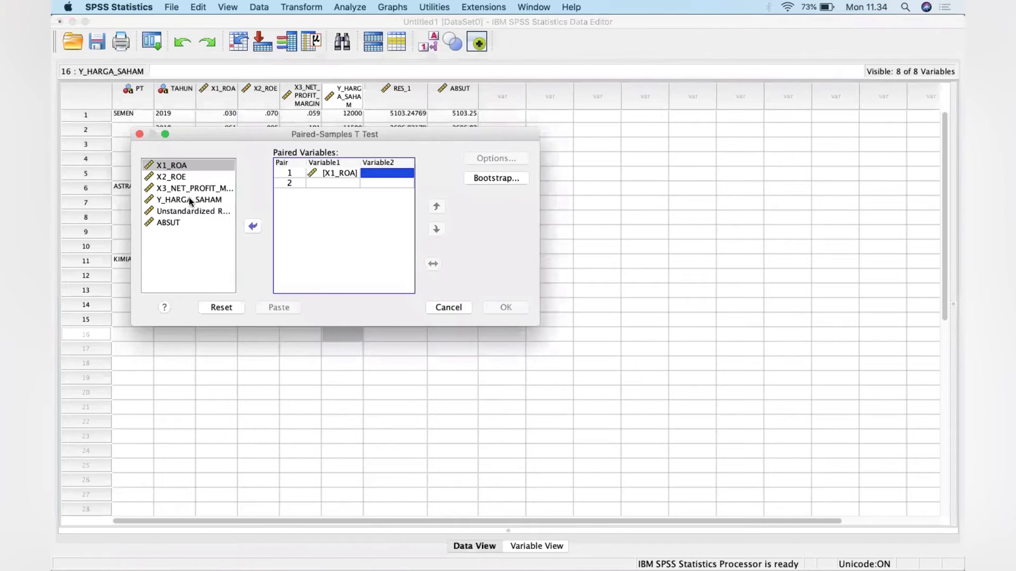
left_click(188, 199)
left_click(254, 228)
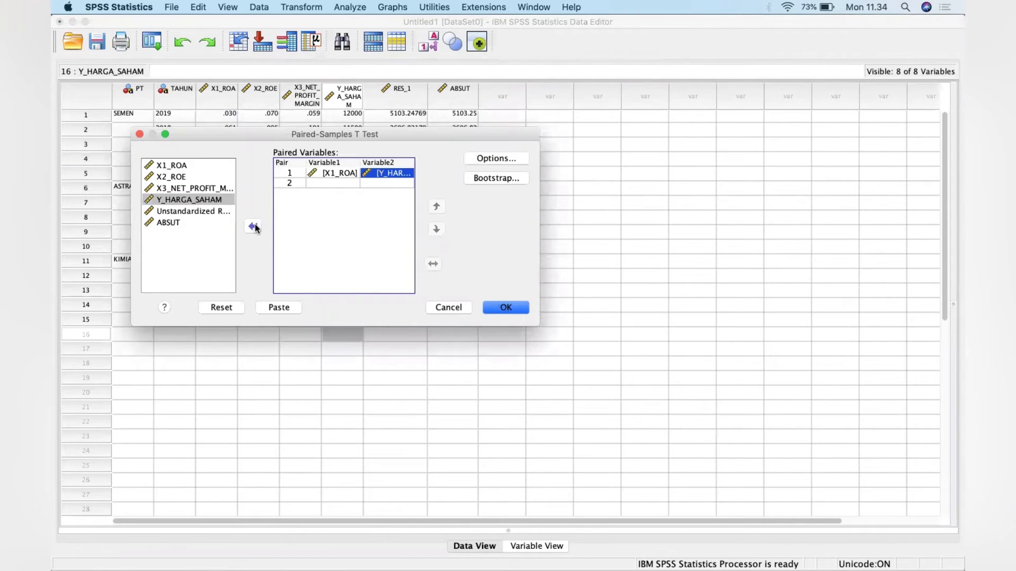
left_click(182, 177)
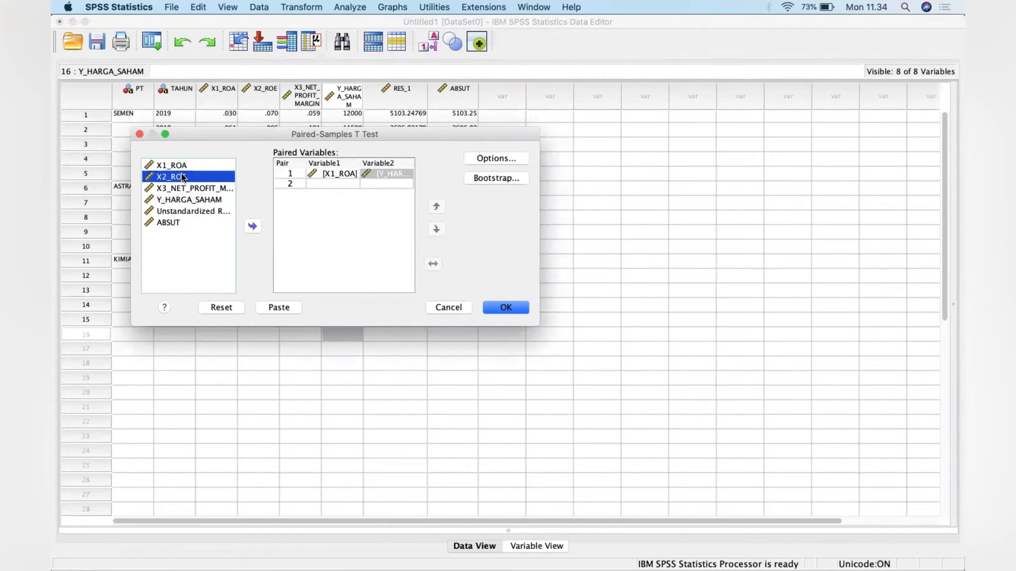
left_click(253, 226)
left_click(205, 199)
left_click(253, 227)
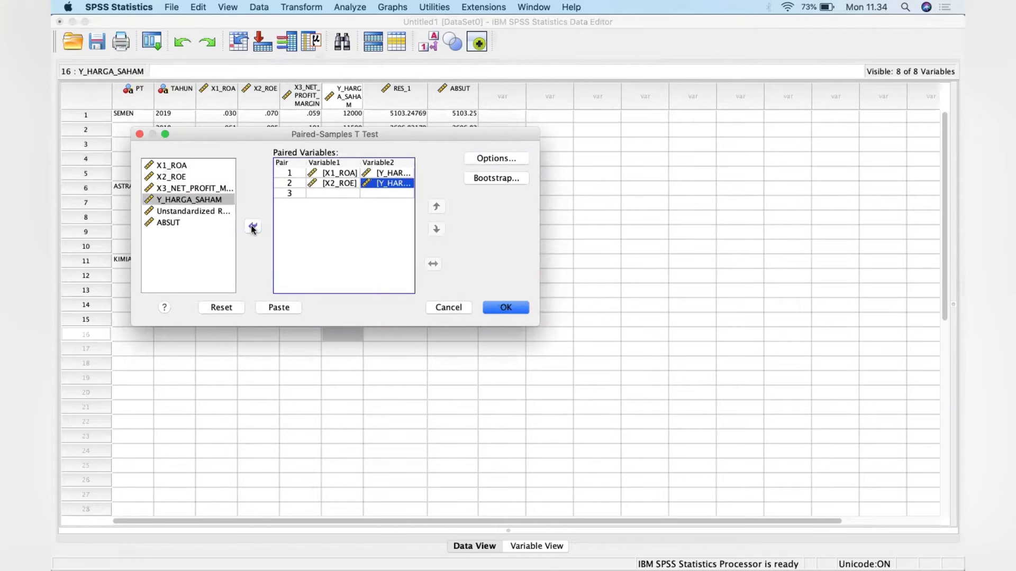
- Add X3_NET_PROFIT_MARGIN with Y_HARGA_SAHAM as the third pair and run the paired-samples test
left_click(175, 188)
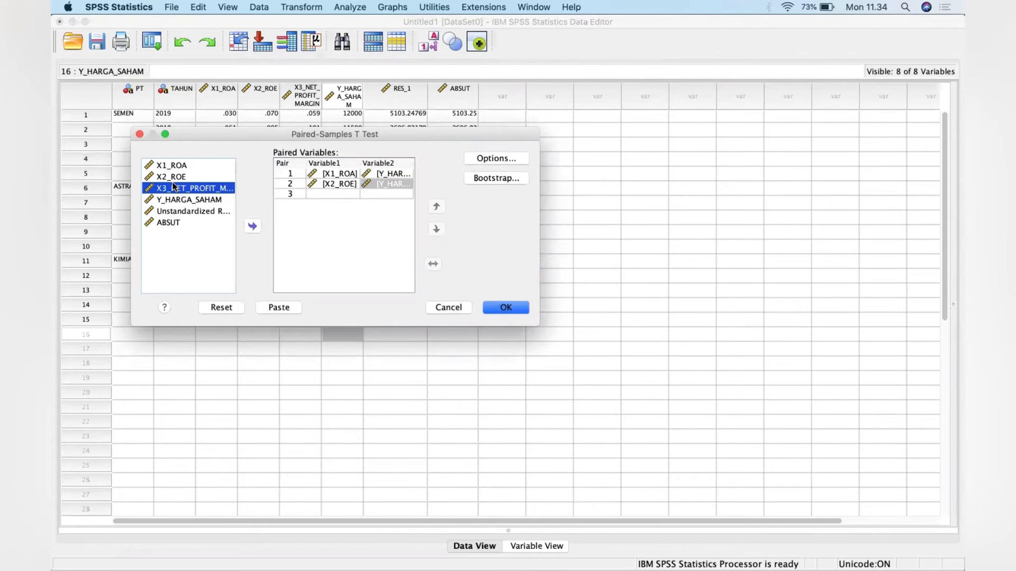
left_click(247, 228)
left_click(193, 200)
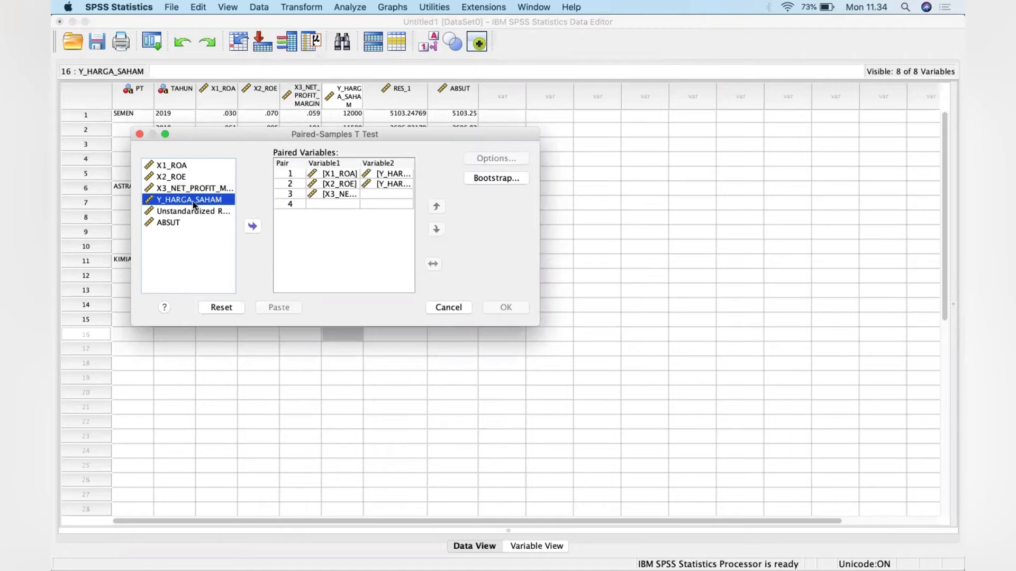
left_click(253, 227)
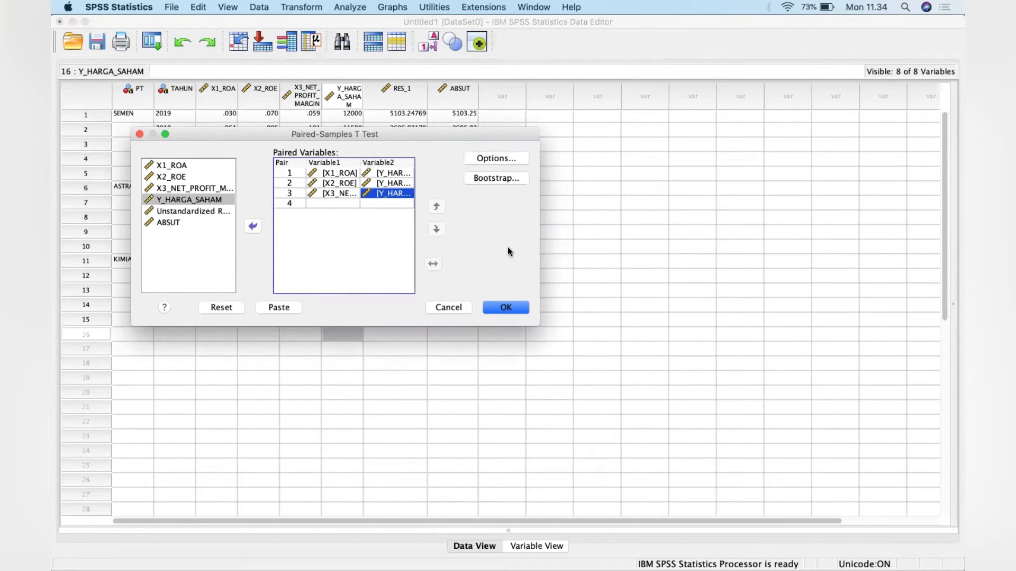
left_click(505, 309)
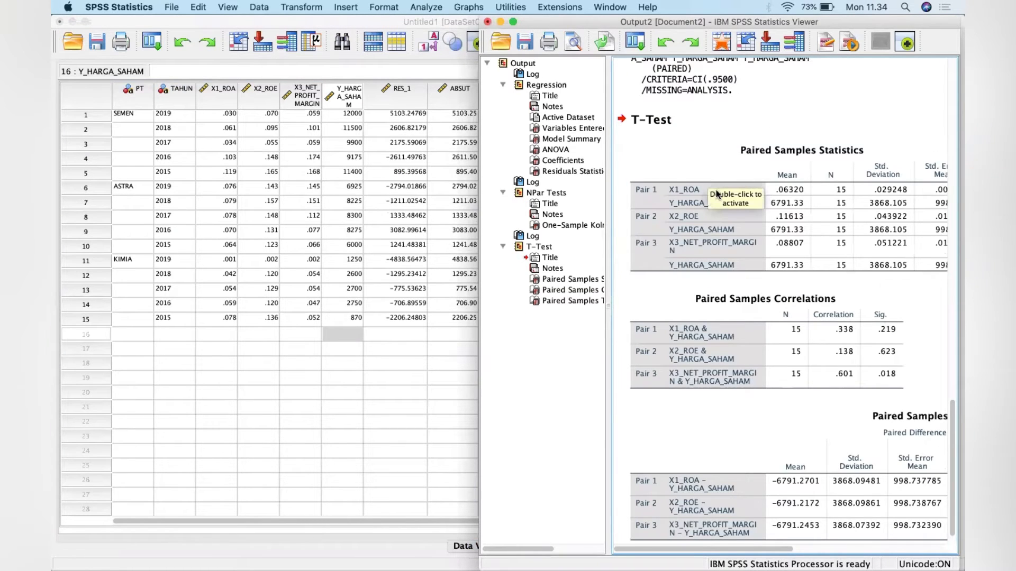
- Switch to the HASIL INTERPRETASI document in Word and read its UJI PAIRED SAMPLE T TEST section
key("ctrl+Up")
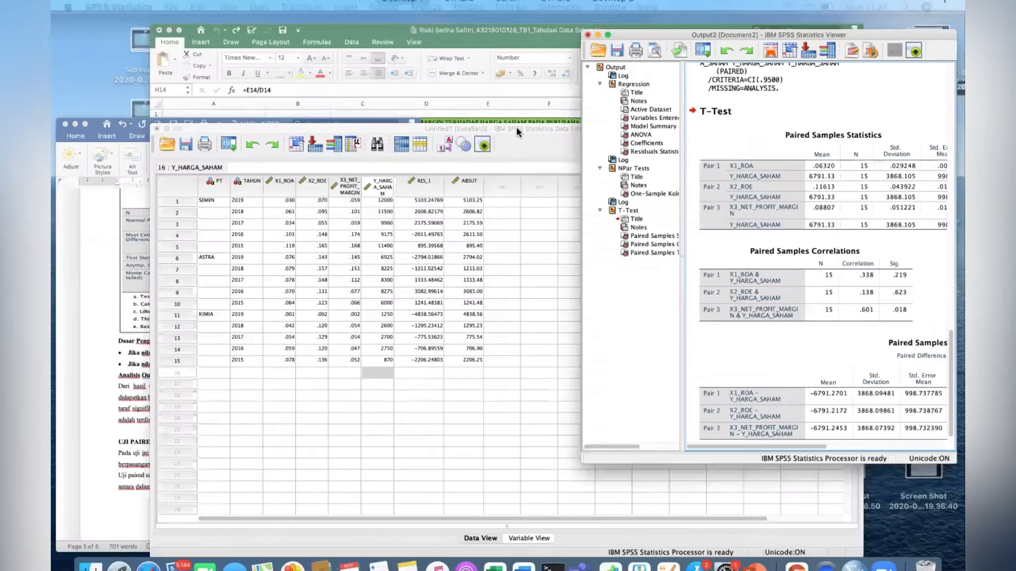
left_click(125, 322)
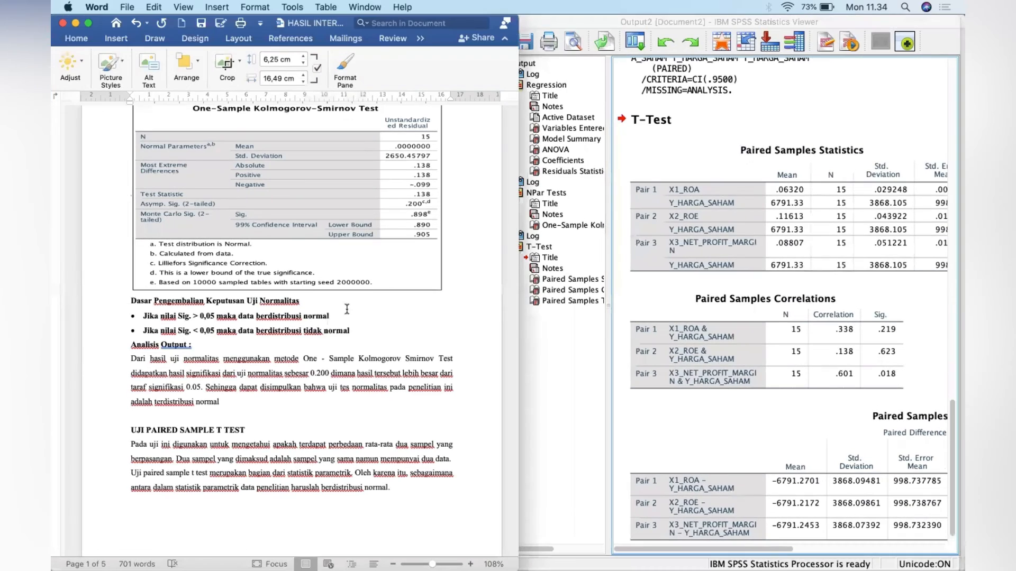
scroll(347, 309, "down", 10)
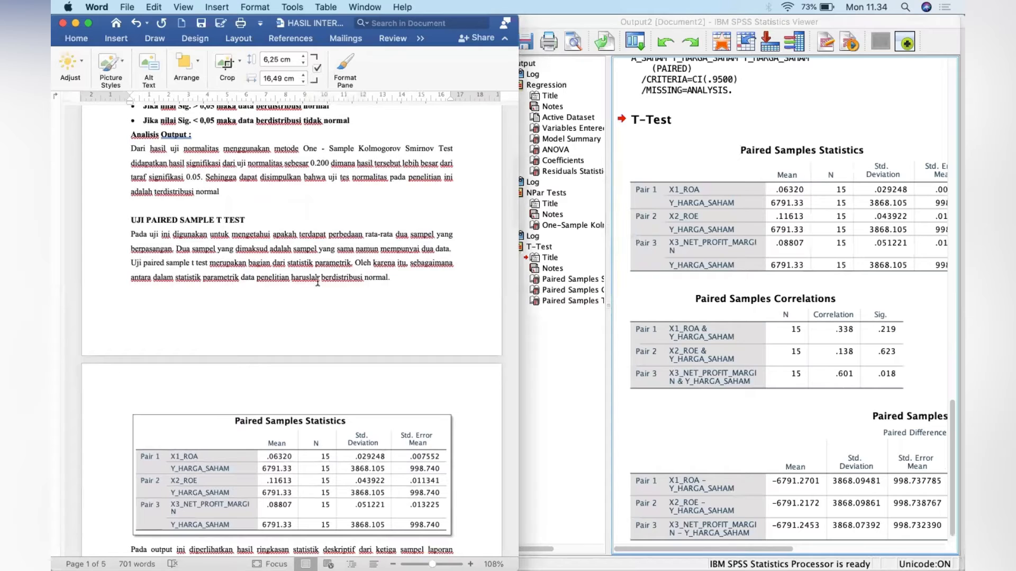
scroll(323, 265, "up", 8)
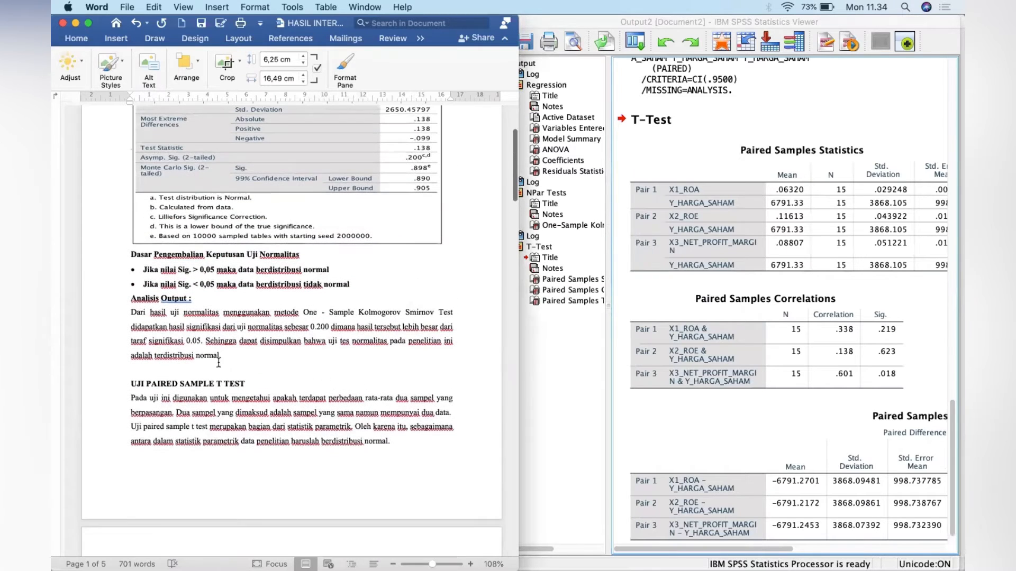
scroll(314, 353, "down", 4)
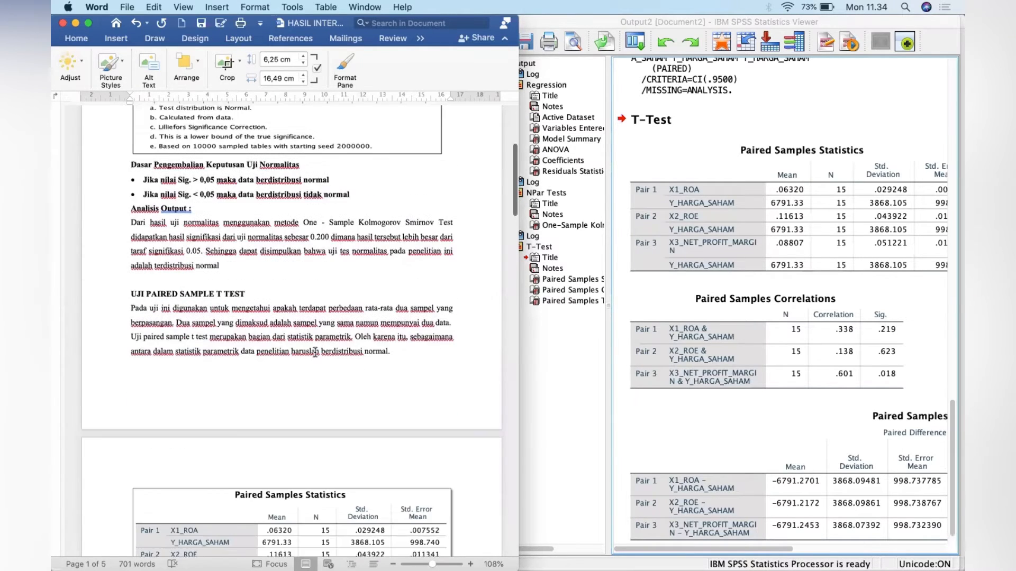
scroll(321, 337, "down", 2)
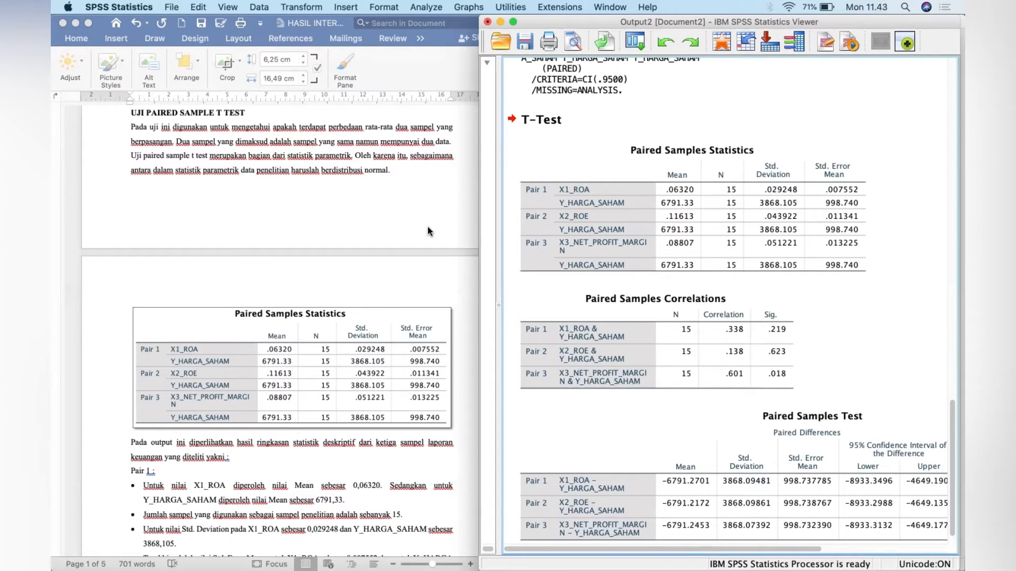
- Compare the Pair 1 and Pair 2 rows of the SPSS Paired Samples Statistics table with their interpretation in the Word document
left_click(614, 199)
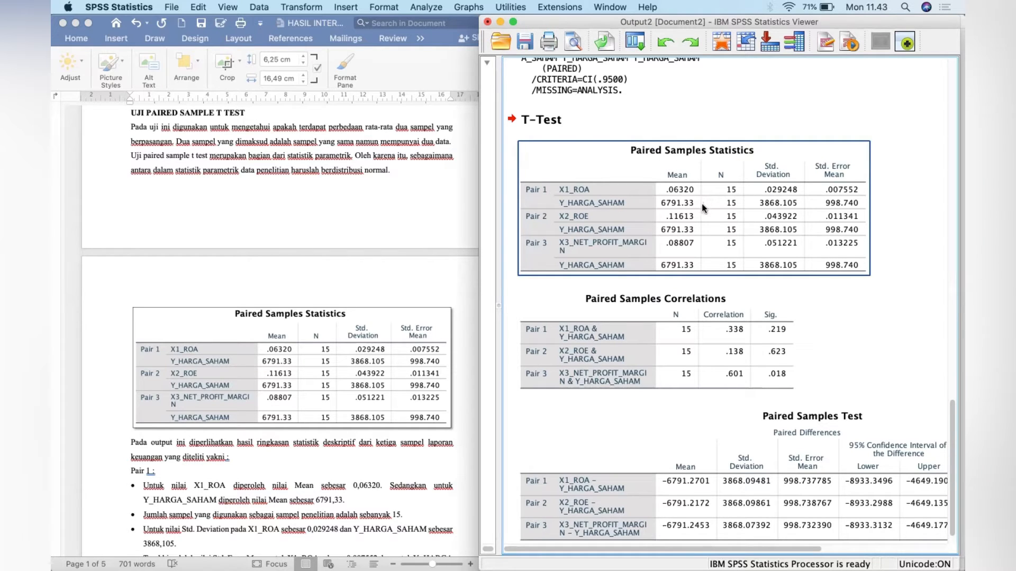
scroll(423, 262, "down", 5)
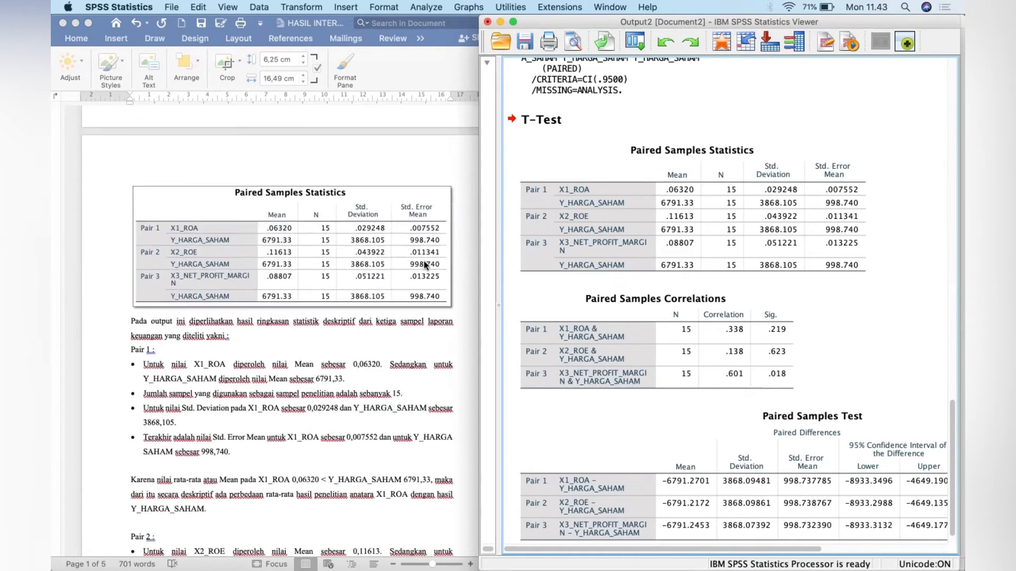
scroll(424, 262, "down", 5)
left_click(620, 231)
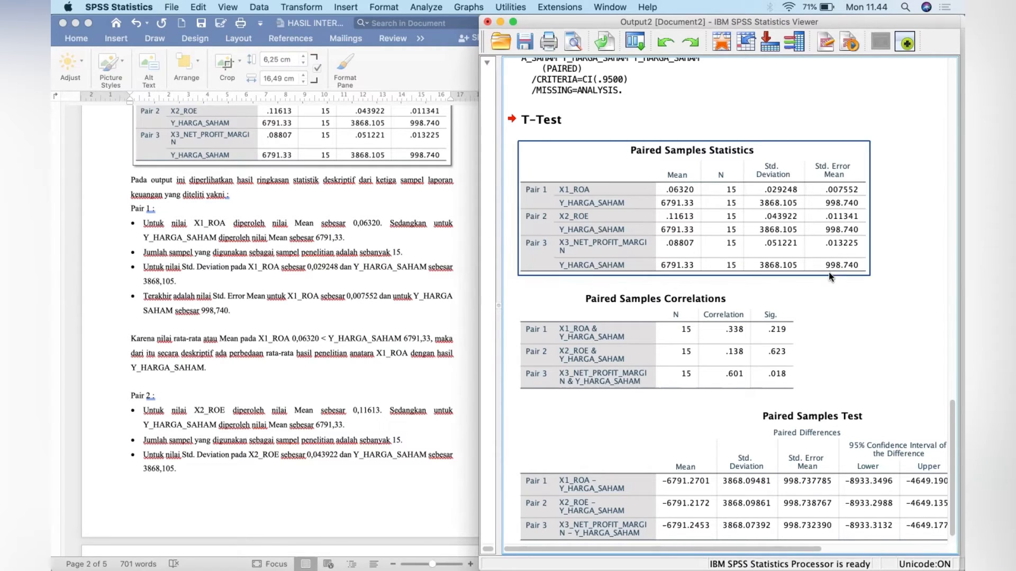
left_click(860, 275)
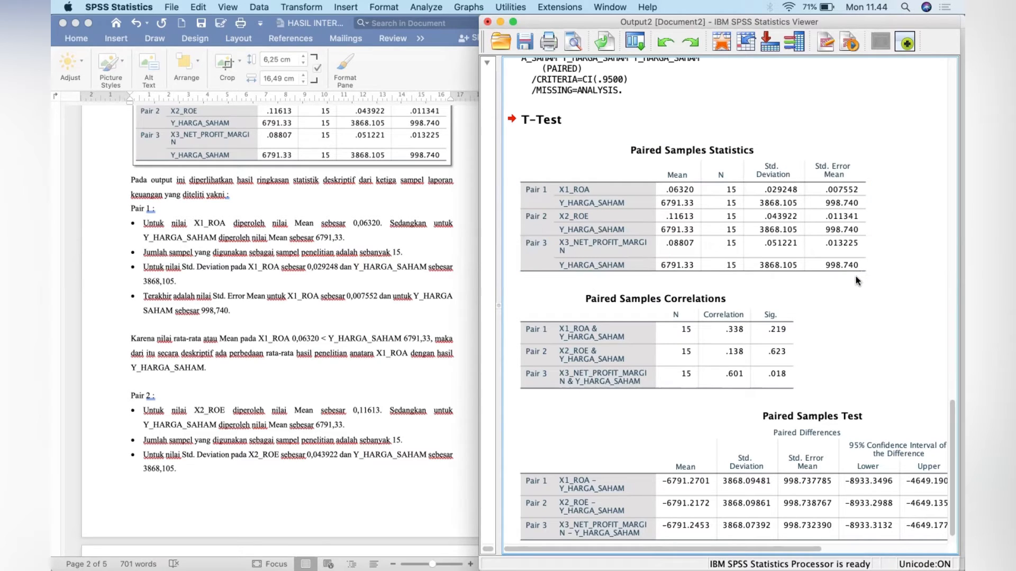
left_click(828, 273)
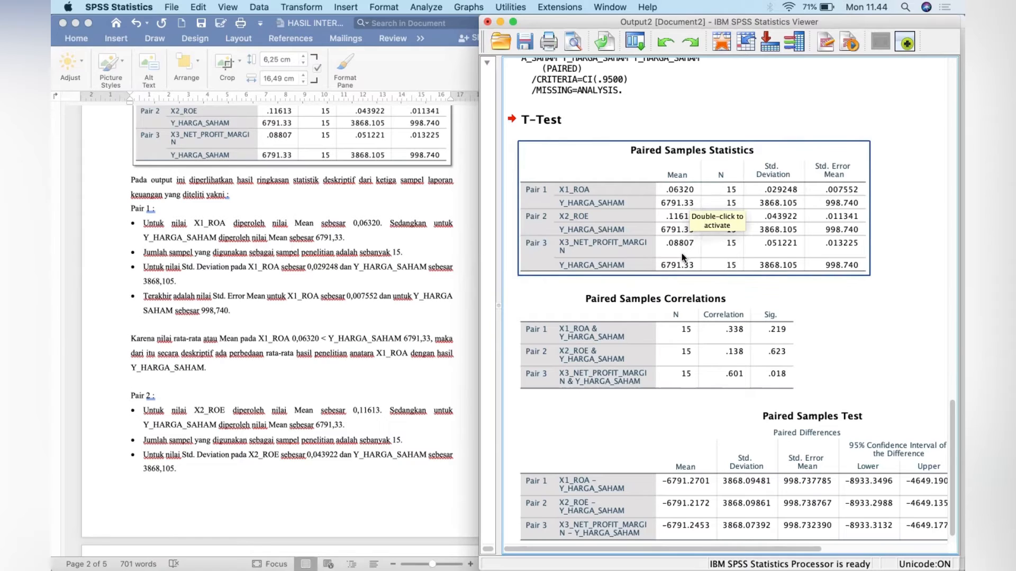
left_click(681, 280)
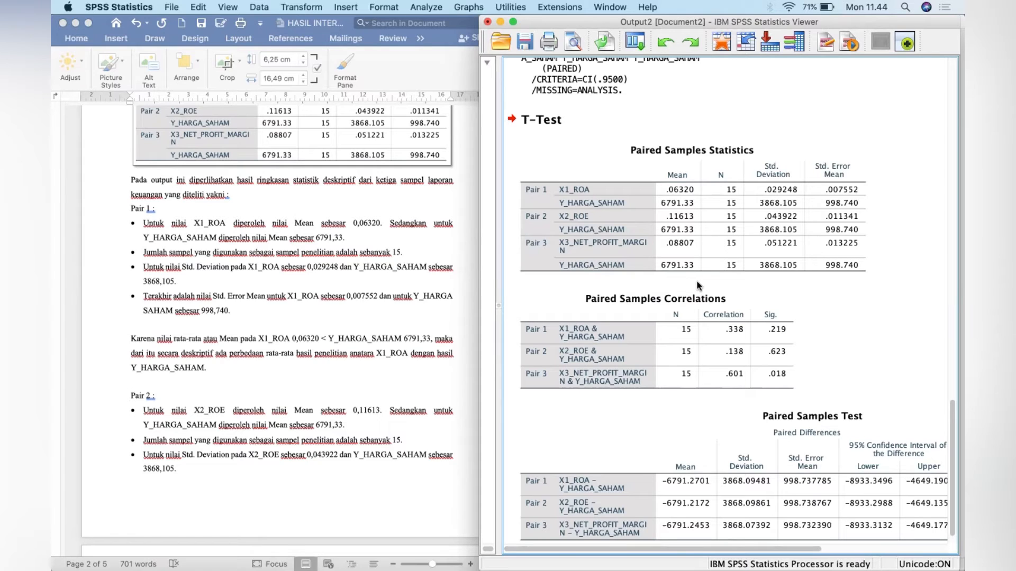
left_click(729, 268)
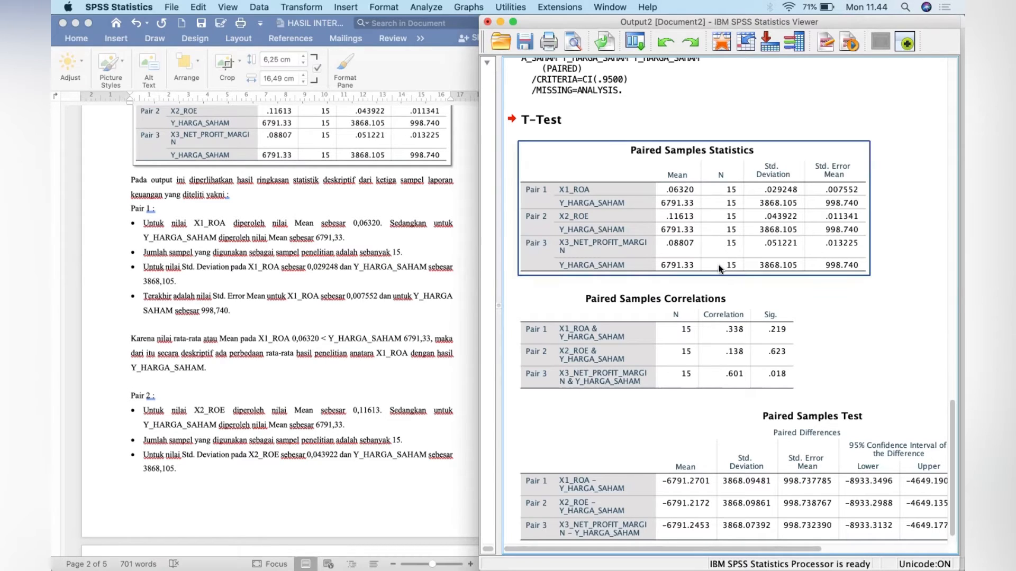
left_click(710, 278)
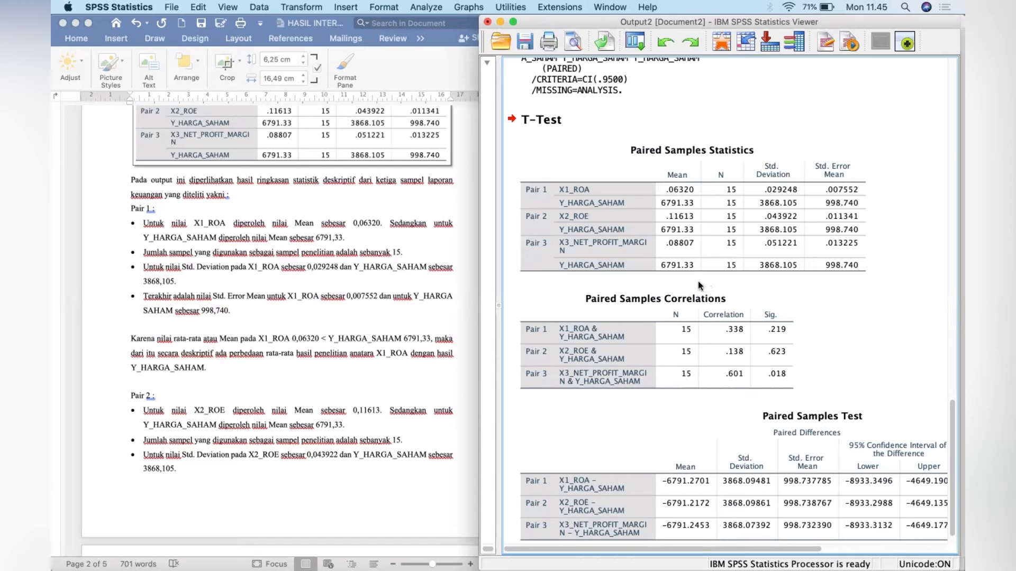
left_click(645, 245)
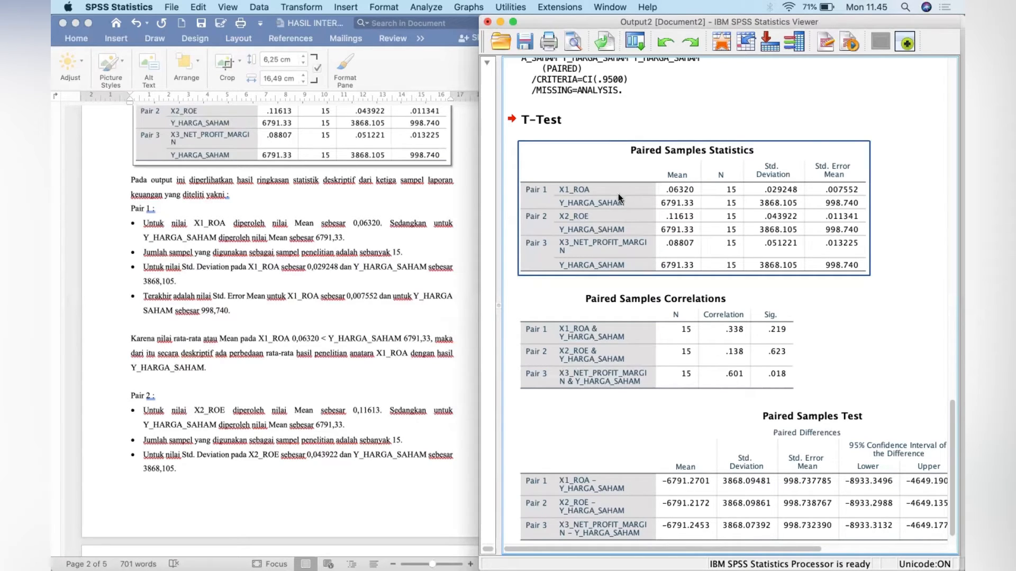
left_click(625, 297)
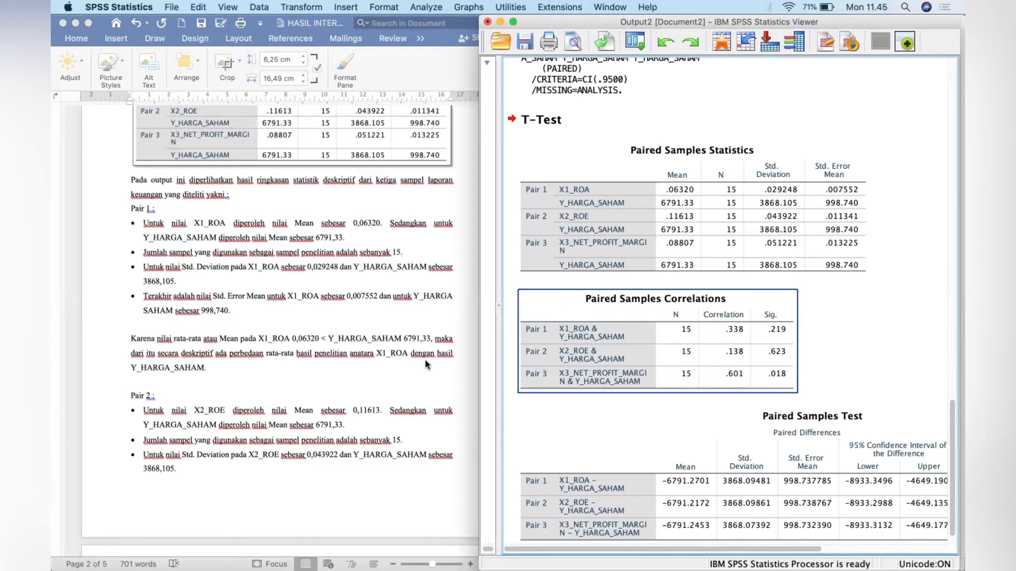
- Compare the Pair 3 mean, N, standard deviation and standard error in the Paired Samples Statistics table with the document's Pair 3 interpretation
scroll(341, 430, "down", 1)
scroll(339, 427, "down", 5)
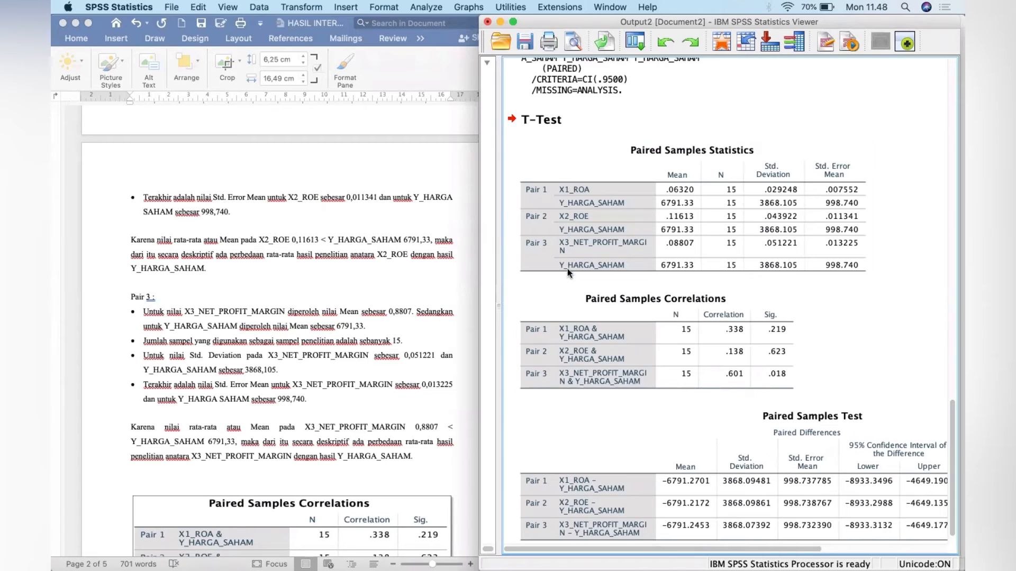
left_click(587, 249)
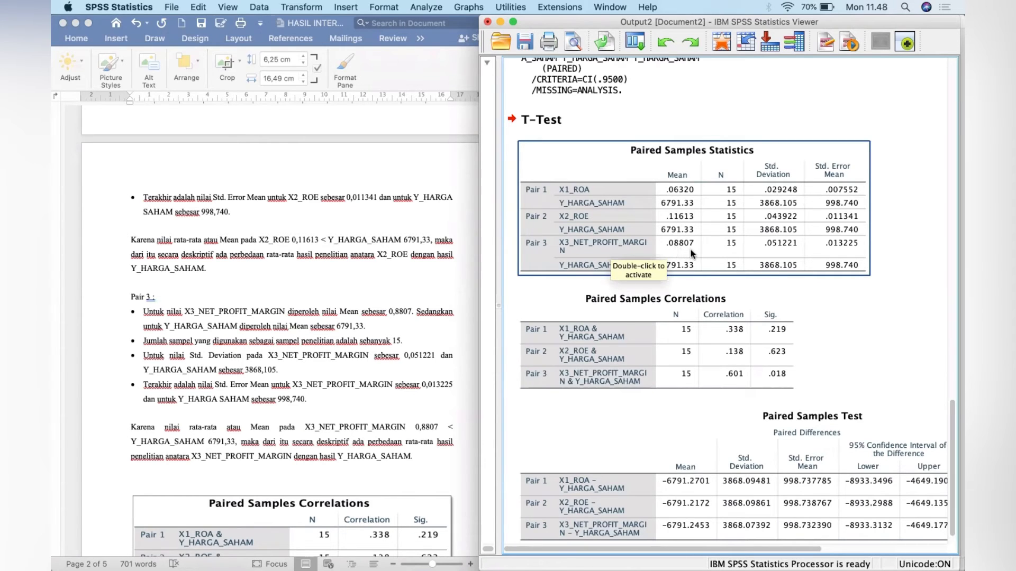
left_click(624, 294)
left_click(637, 277)
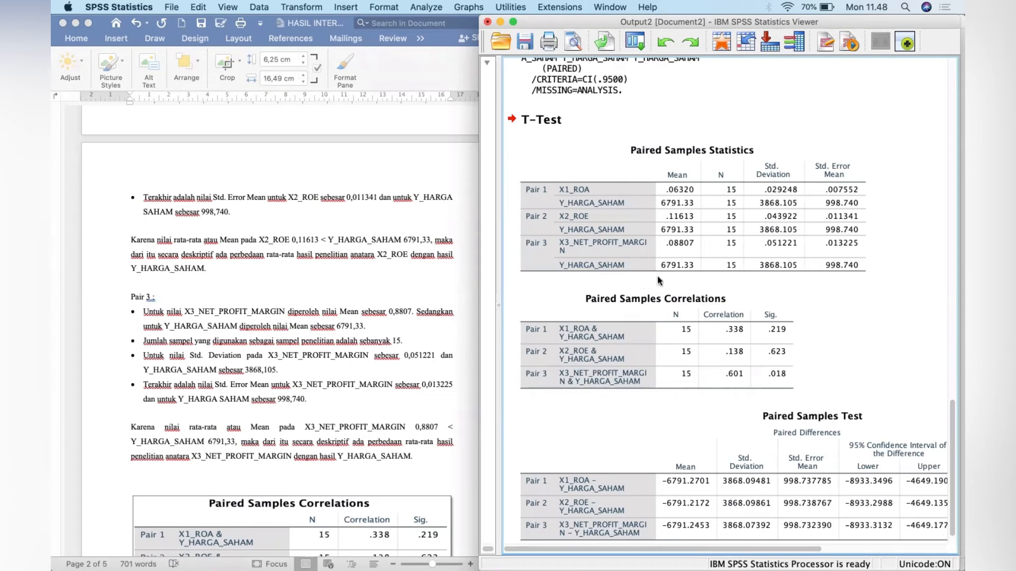
left_click(675, 274)
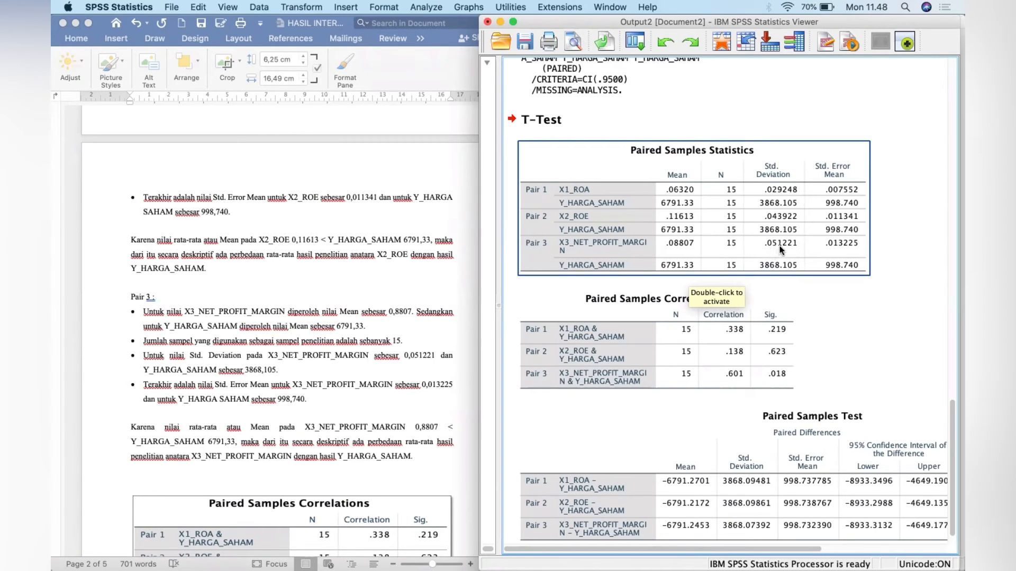
left_click(784, 289)
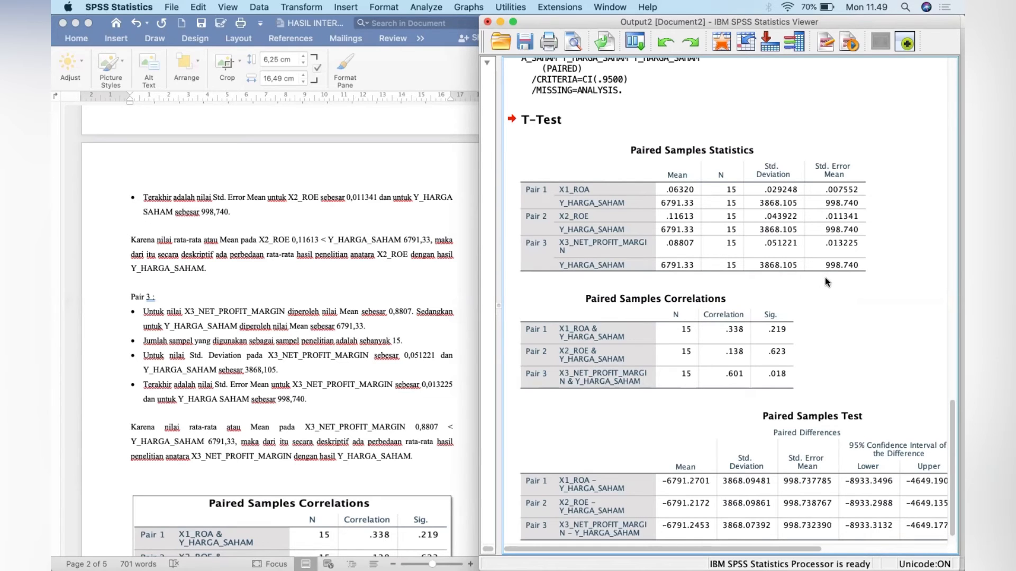
left_click(721, 260)
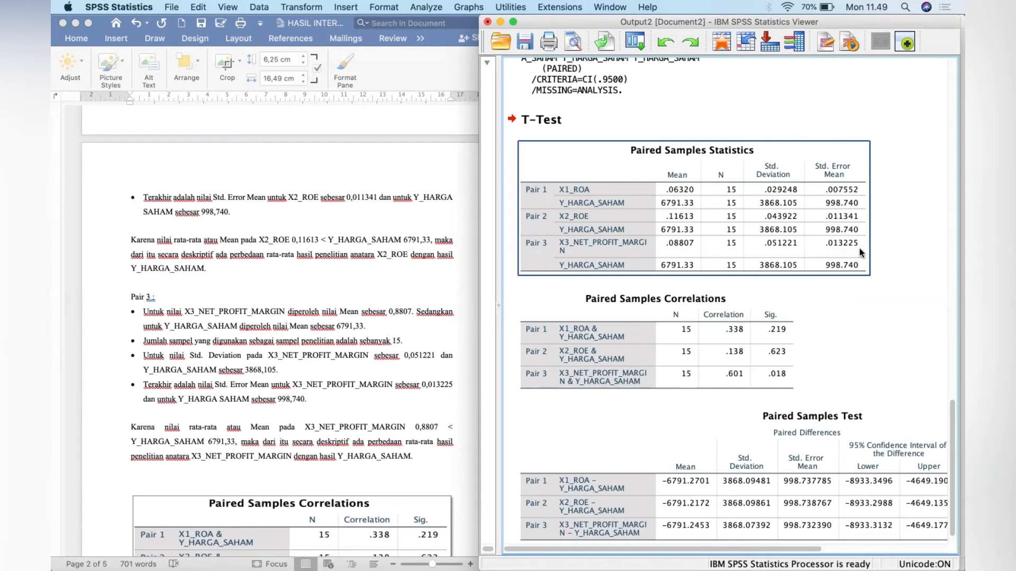
- Compare the Pair 3 means of X3_NET_PROFIT_MARGIN and Y_HARGA_SAHAM in Paired Samples Statistics with the Word document's concluding Pair 3 paragraph
left_click(875, 272)
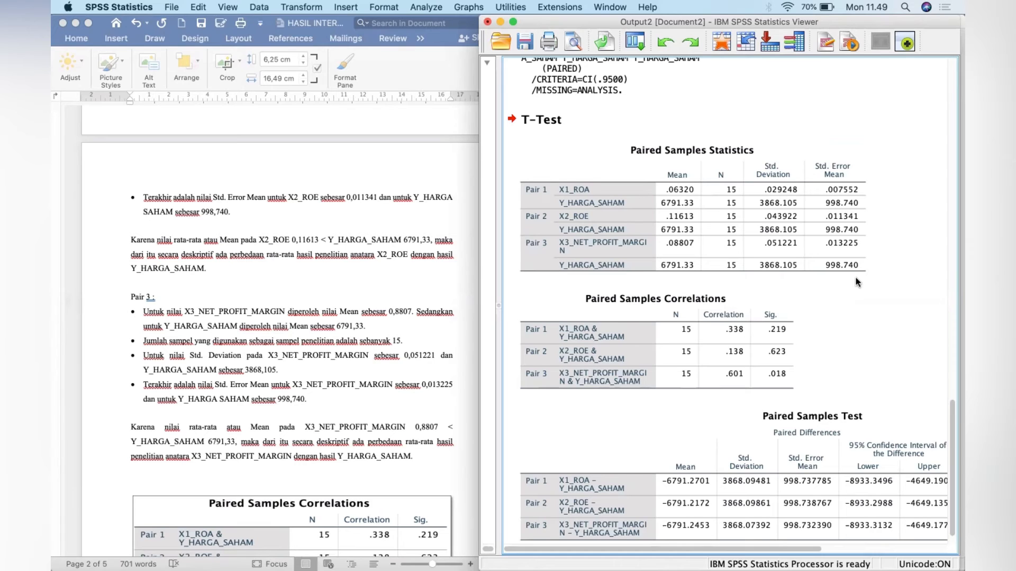
left_click(677, 262)
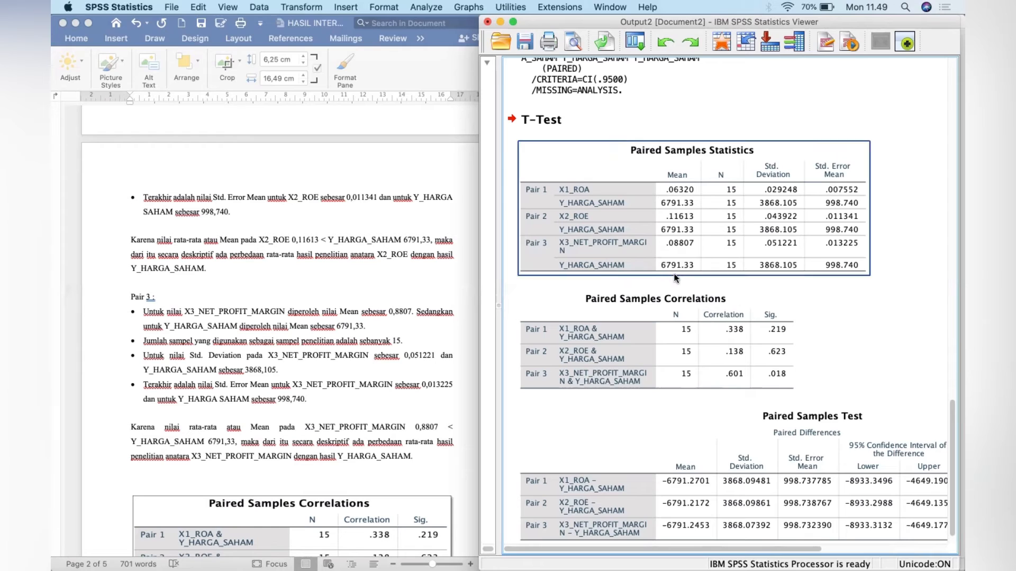
left_click(686, 279)
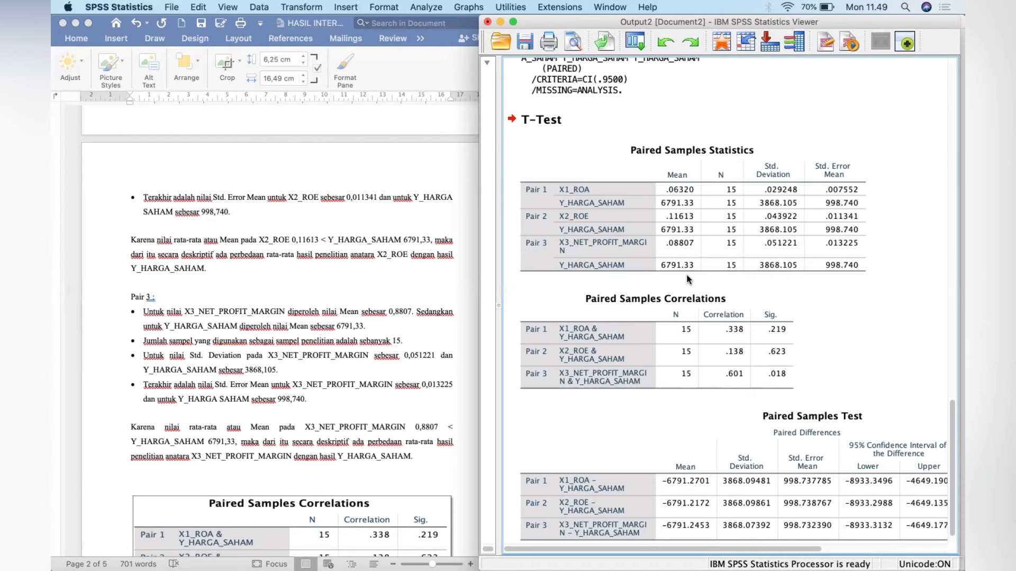
- Compare each pair's correlation and significance in the Paired Samples Correlations table with the PAIR 1 to PAIR 3 paragraphs in the Word document
scroll(687, 274, "down", 2)
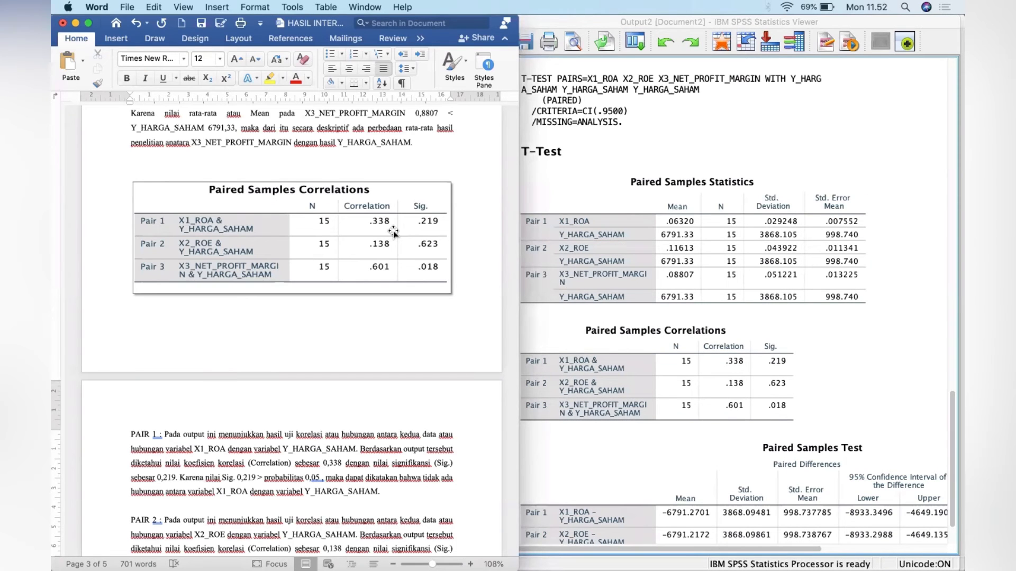
scroll(393, 231, "up", 2)
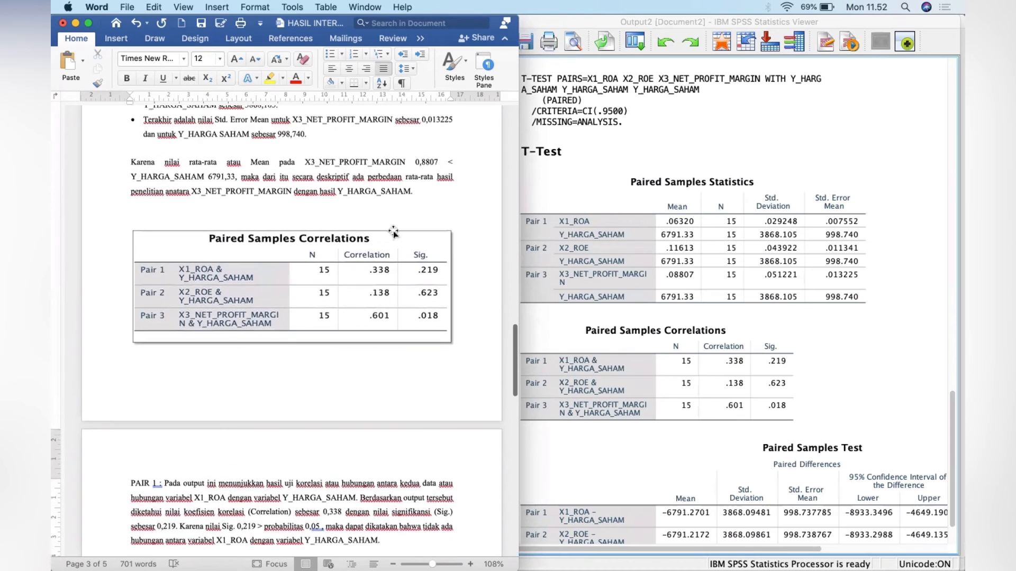
scroll(393, 232, "down", 4)
scroll(393, 234, "down", 5)
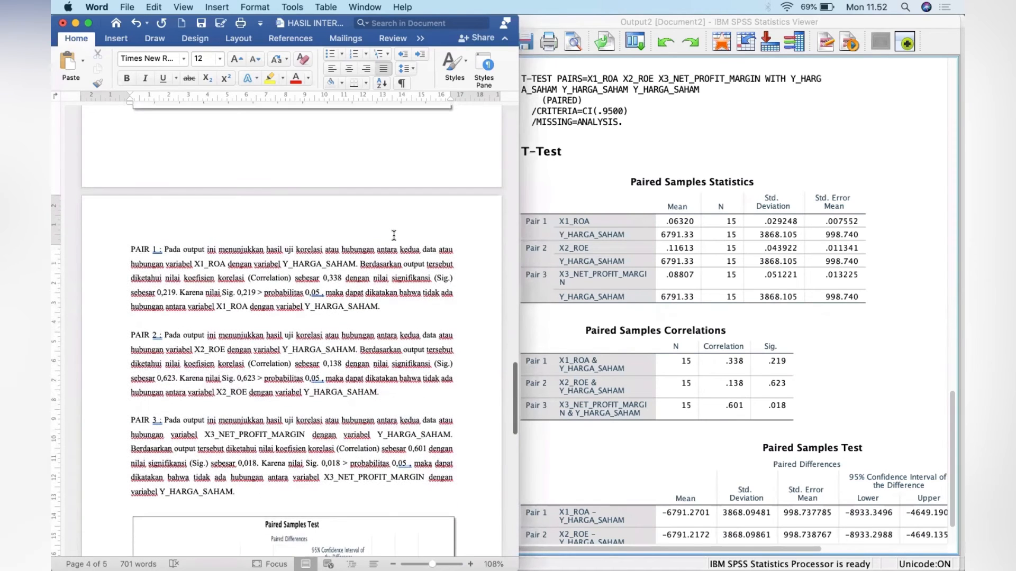
left_click(592, 386)
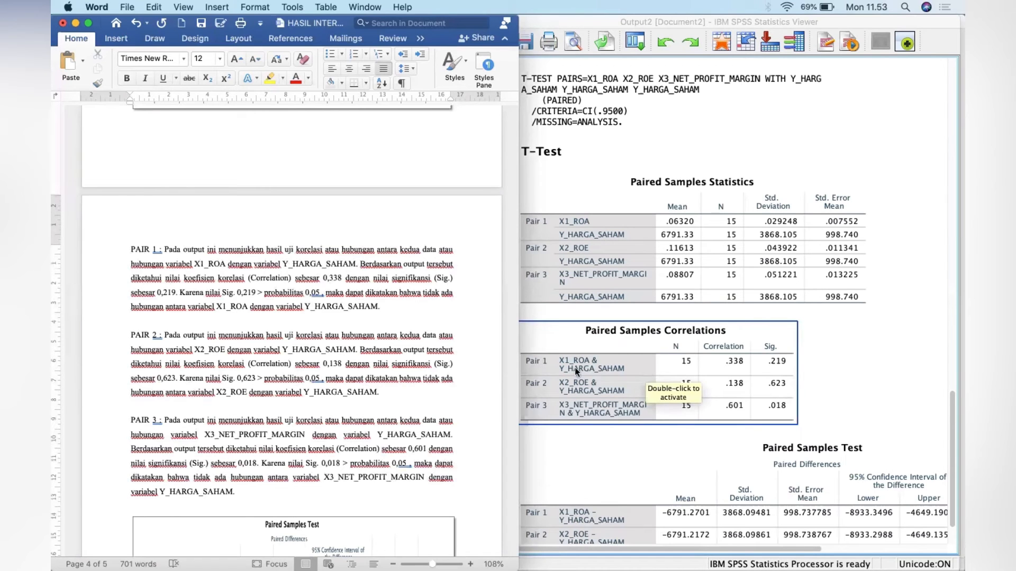
scroll(317, 281, "up", 2)
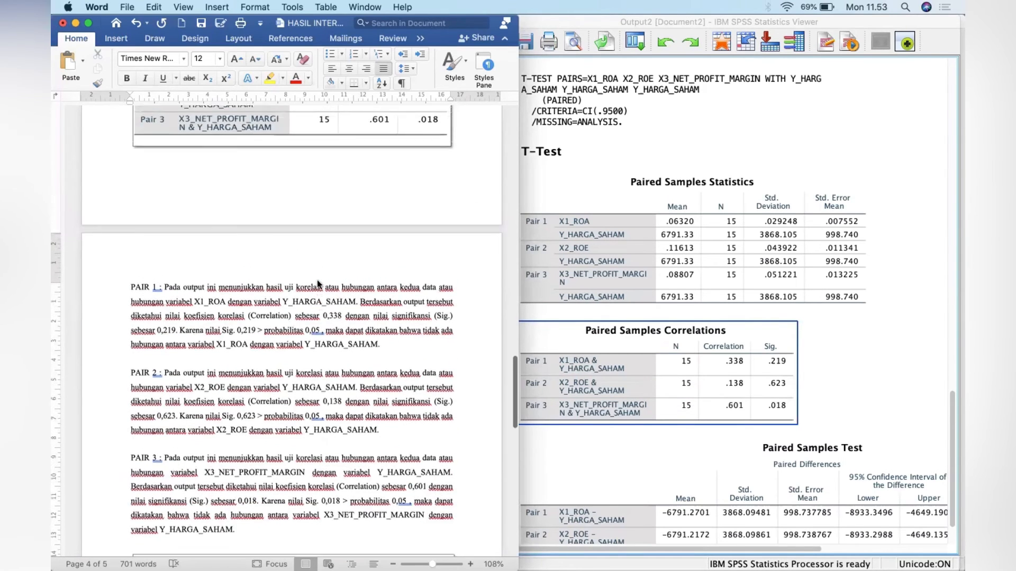
scroll(317, 280, "down", 4)
- Read the Paired Samples Test decision criteria and the PENGAMBILAN KEPUTUSAN conclusions in the Word document
scroll(316, 280, "down", 2)
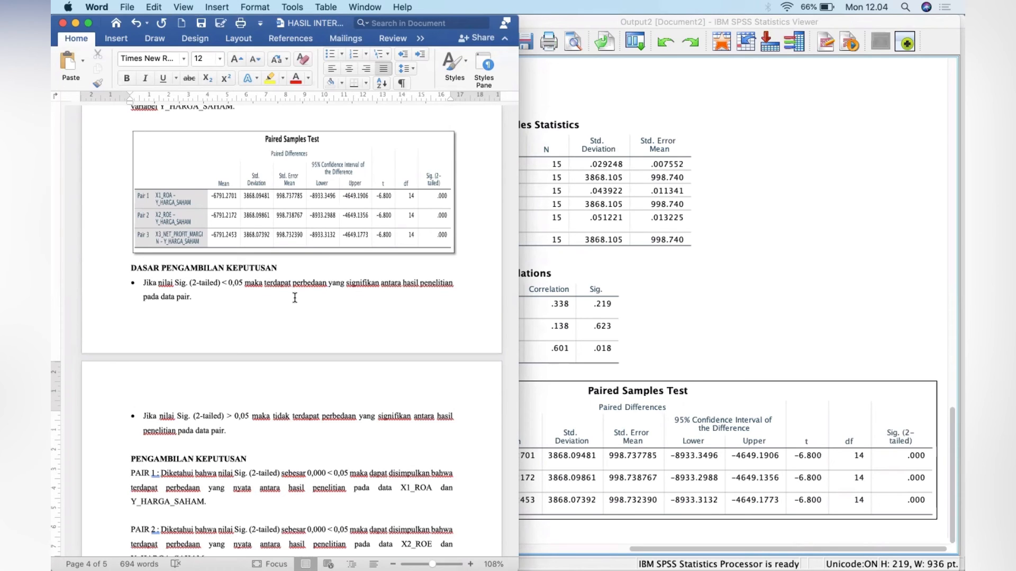
scroll(295, 298, "down", 5)
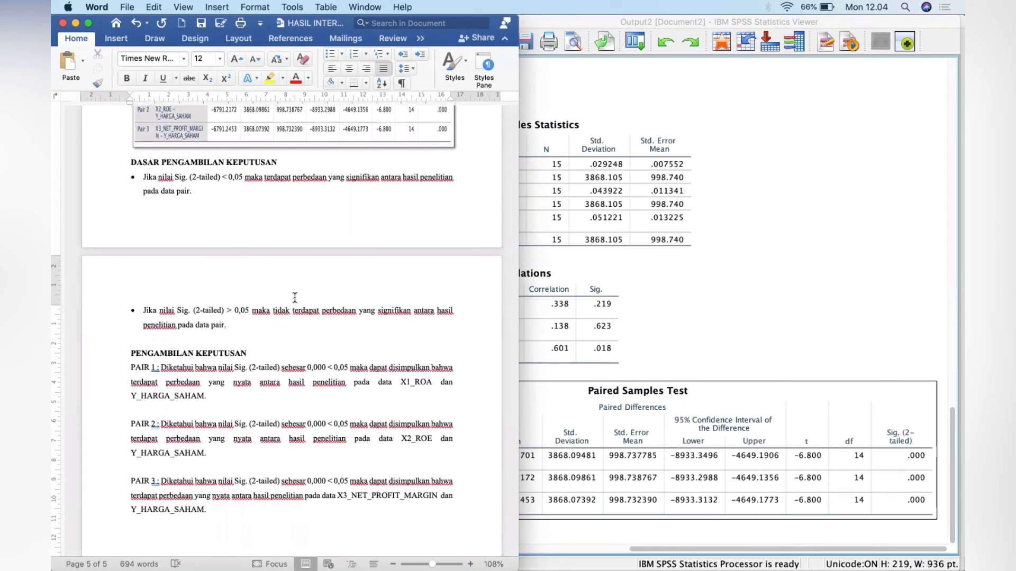
scroll(294, 298, "down", 3)
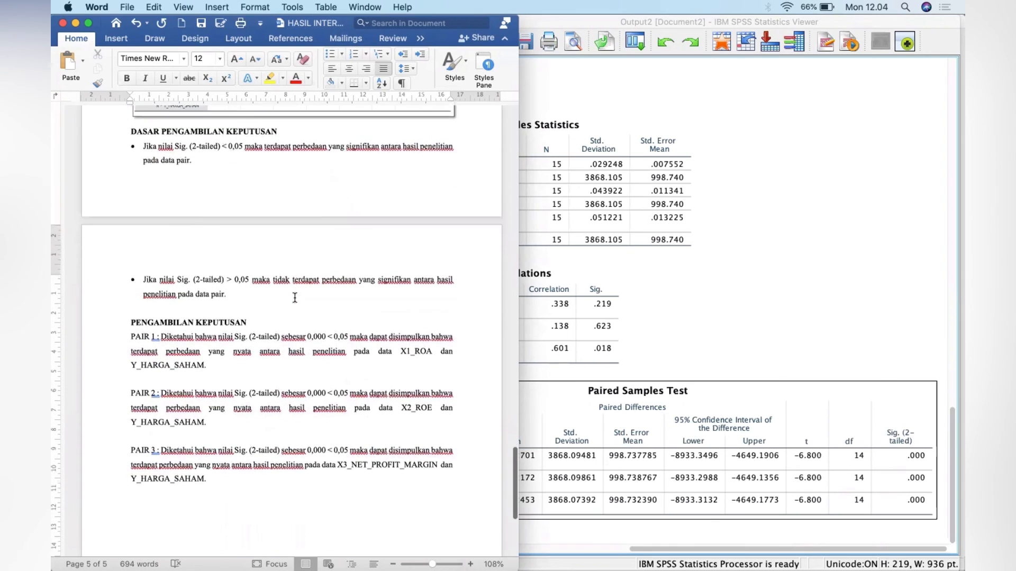
left_click(266, 299)
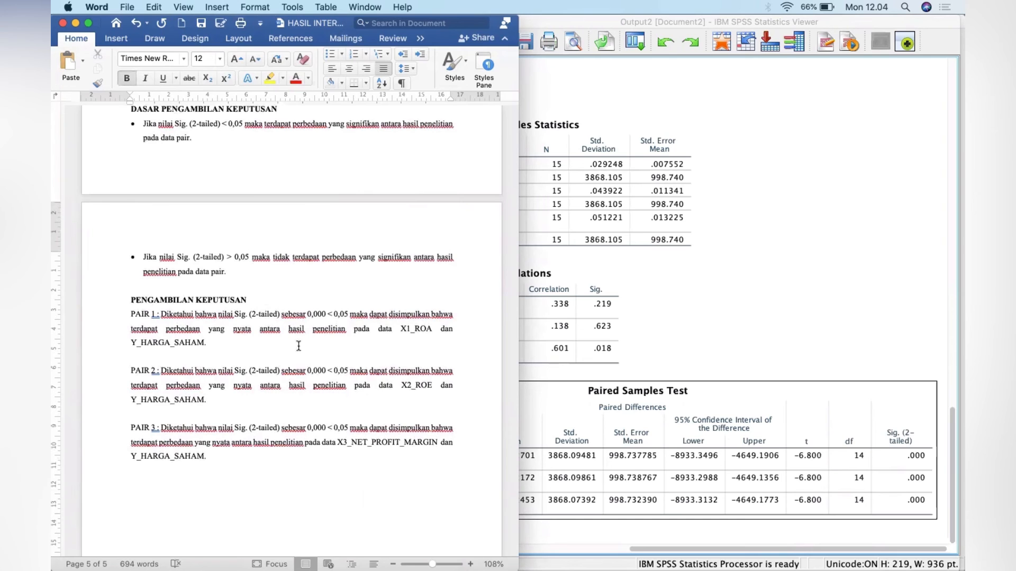
- Switch to the SPSS output and check the Pair 1 two-tailed significance in the Paired Samples Test table against the document's PAIR 1 conclusion
left_click(600, 445)
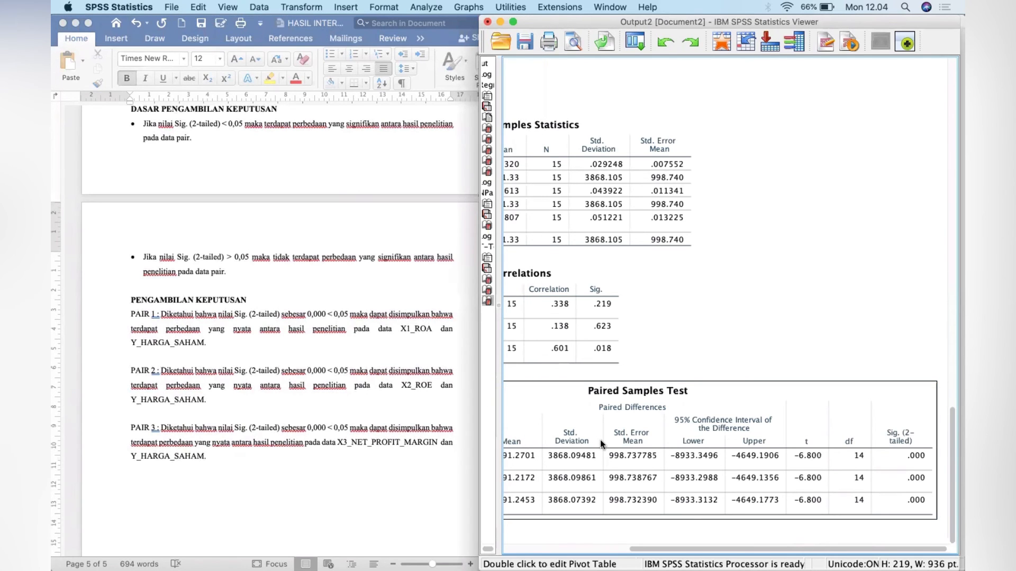
scroll(600, 443, "left", 5)
scroll(601, 444, "up", 2)
scroll(601, 444, "down", 2)
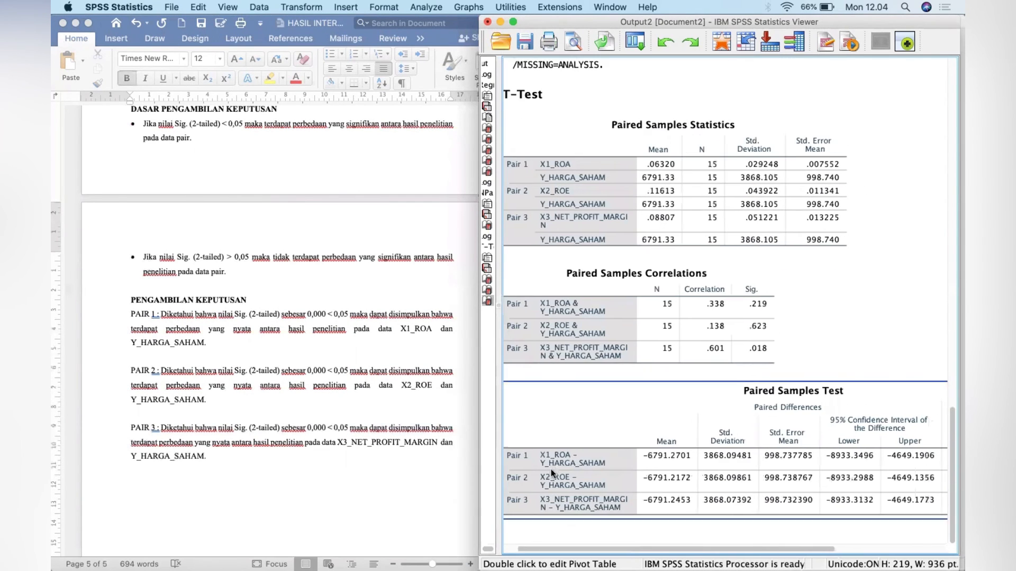
scroll(637, 472, "right", 5)
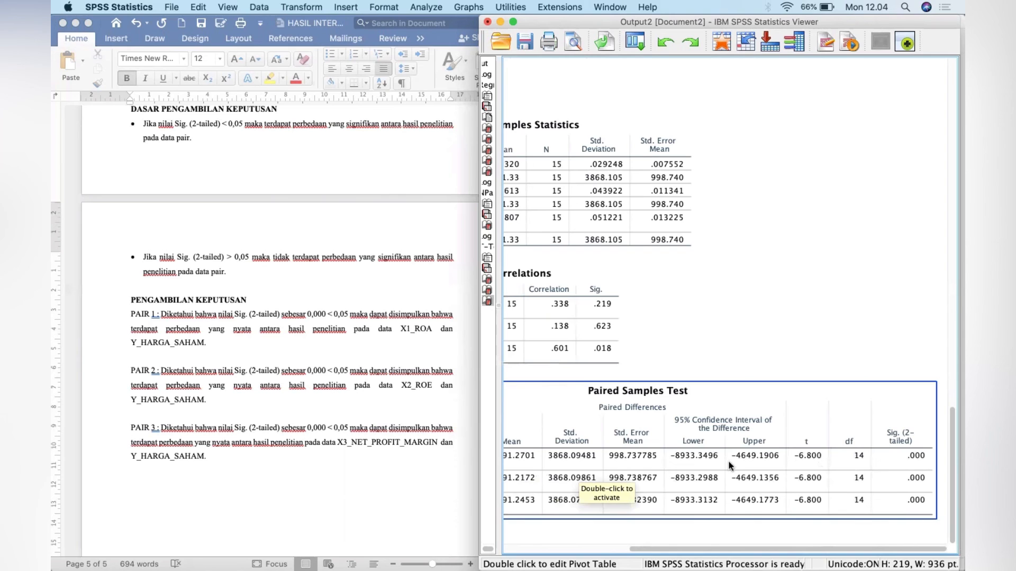
- Check the Pair 2 row's two-tailed significance in the Paired Samples Test table against the document's PAIR 2 conclusion
scroll(729, 461, "left", 1)
scroll(728, 462, "right", 1)
scroll(728, 461, "up", 1)
scroll(728, 461, "left", 5)
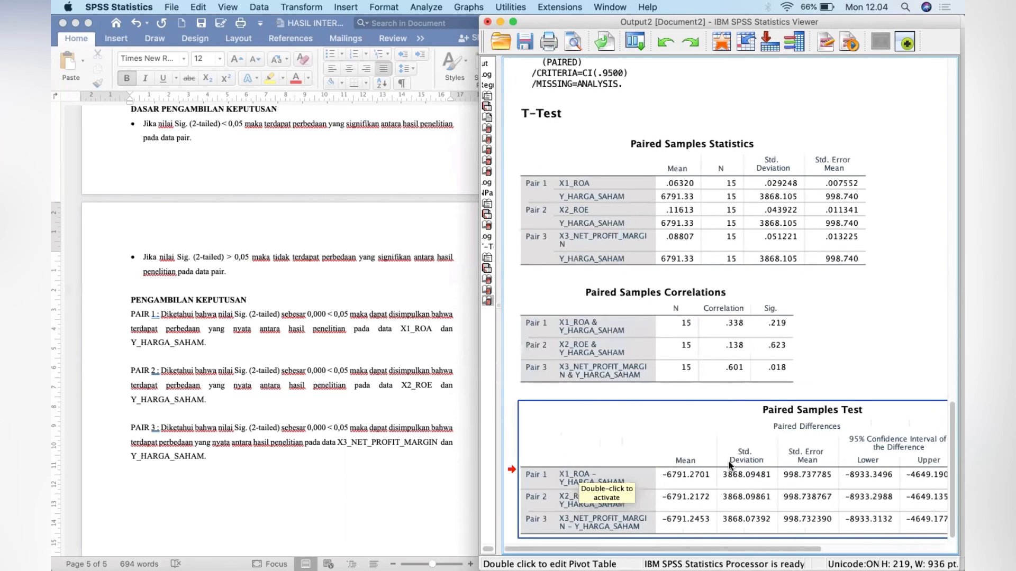
scroll(729, 461, "down", 1)
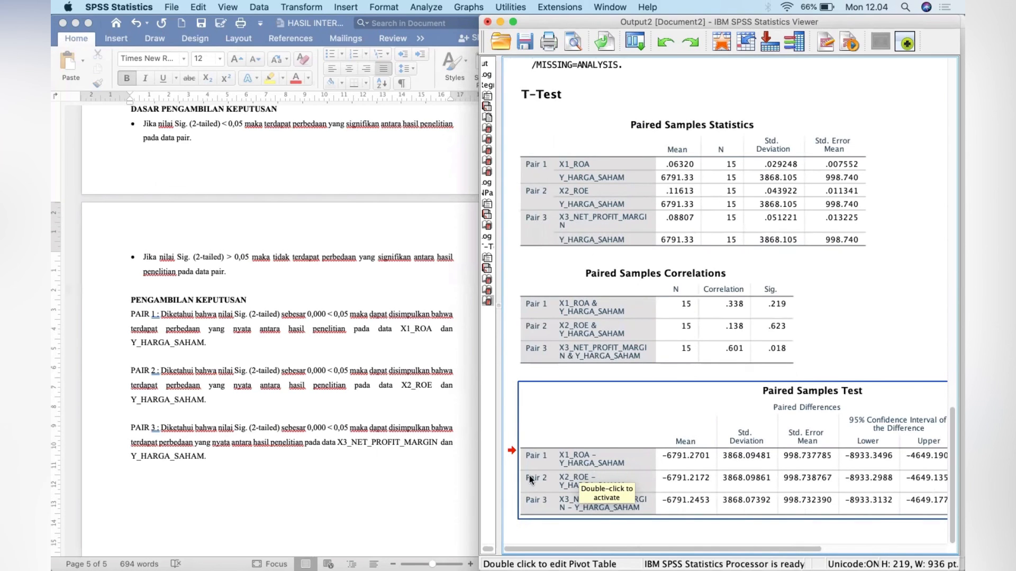
scroll(671, 486, "right", 5)
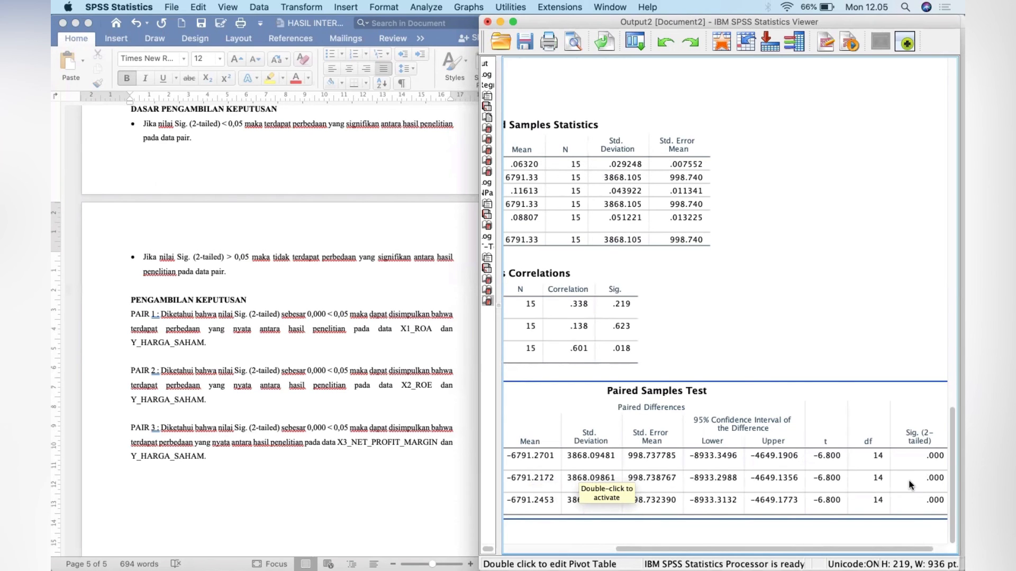
- Check the Pair 3 row's two-tailed significance in the Paired Samples Test table against the document's PAIR 3 conclusion
scroll(910, 484, "left", 5)
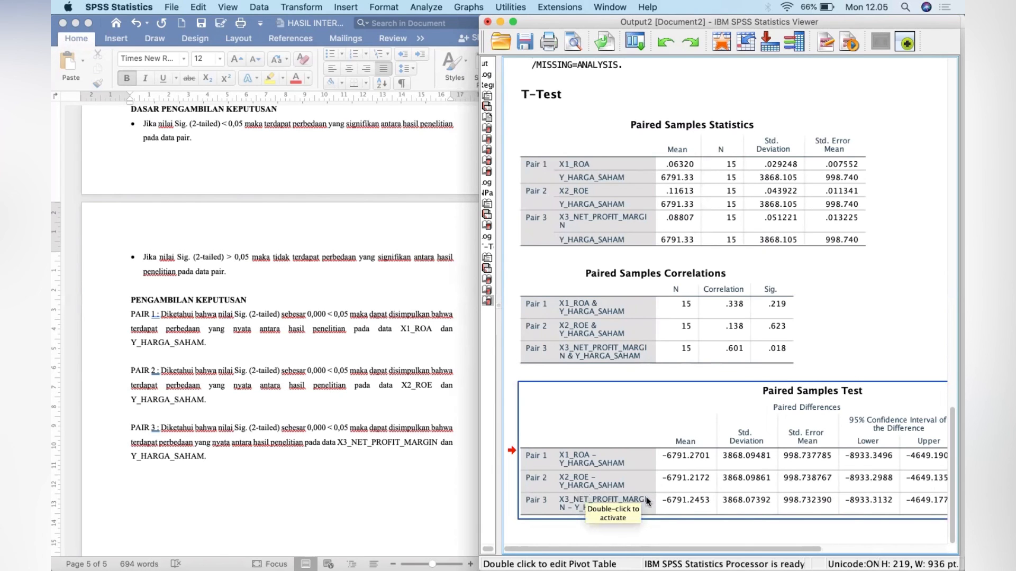
scroll(646, 497, "right", 5)
scroll(646, 496, "up", 2)
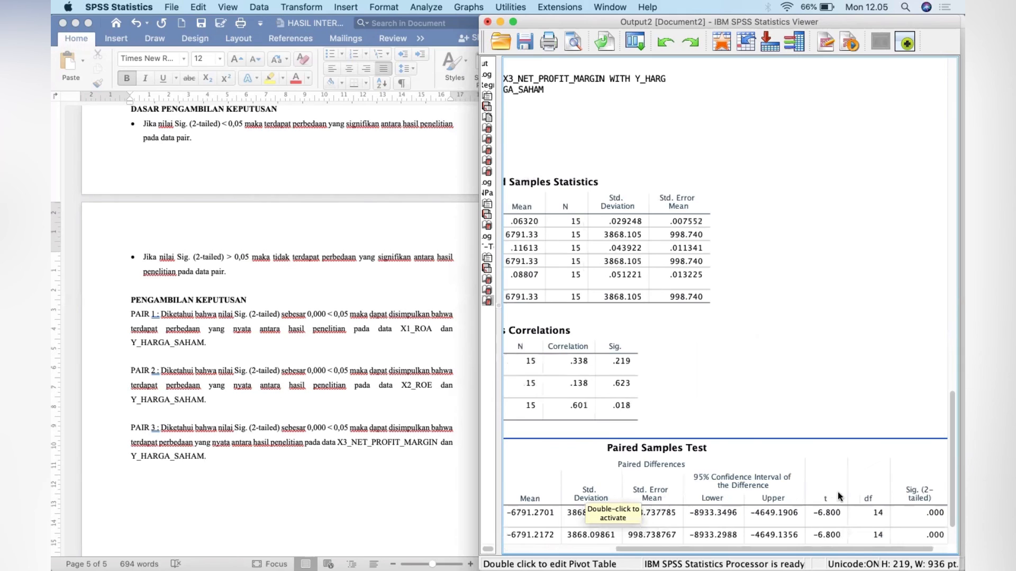
scroll(837, 492, "down", 2)
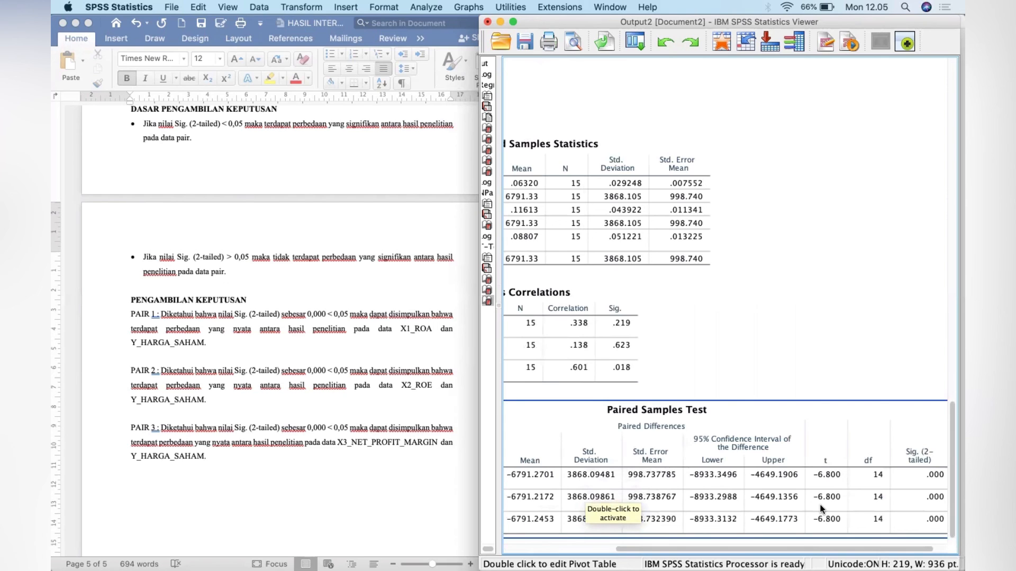
scroll(821, 508, "left", 5)
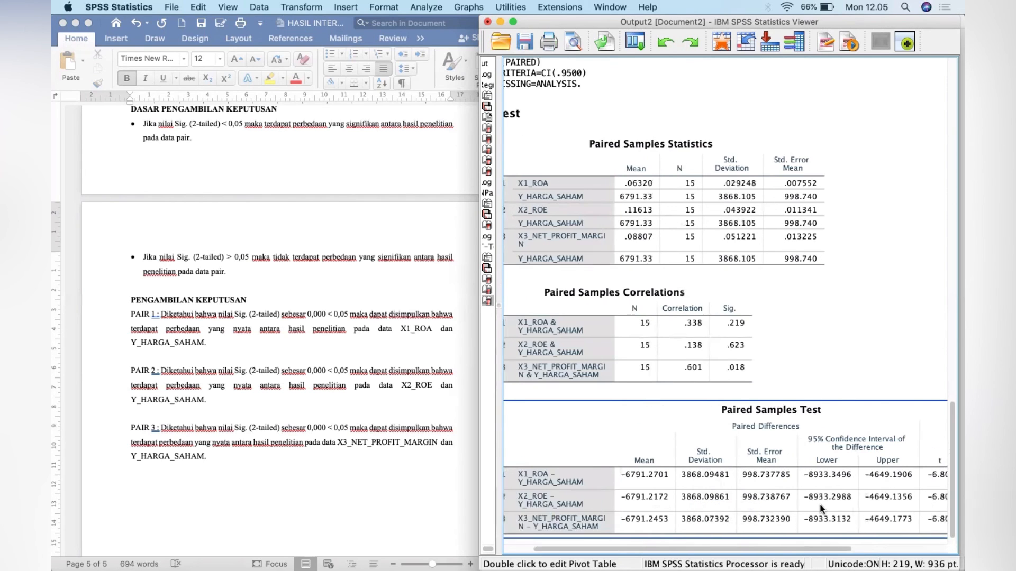
scroll(822, 507, "down", 1)
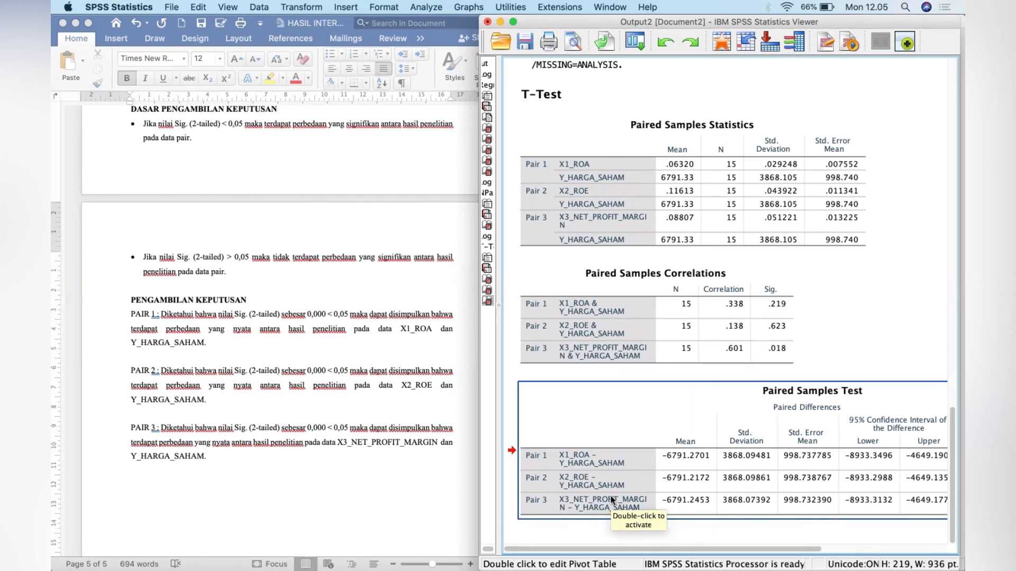
left_click(558, 193)
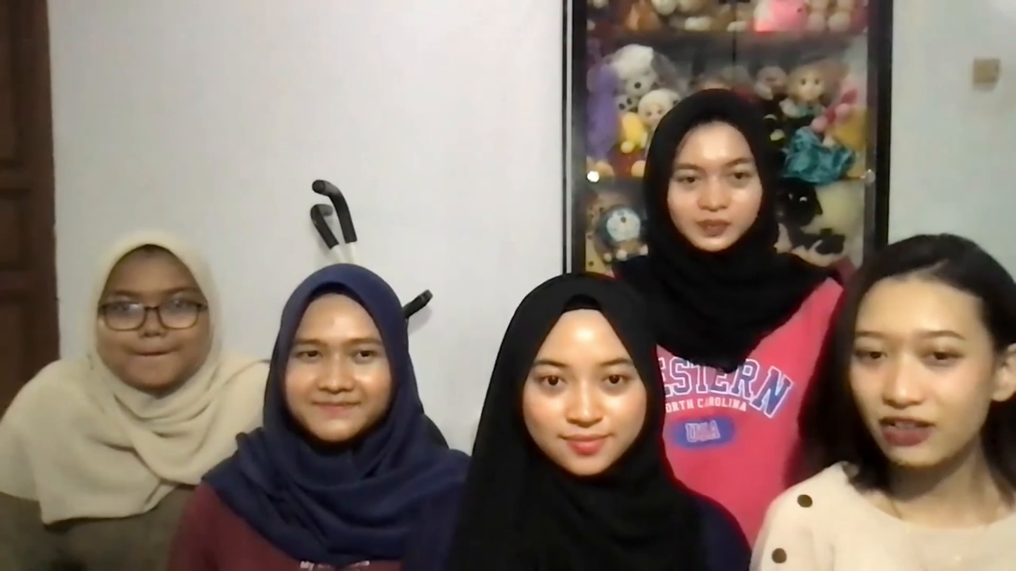